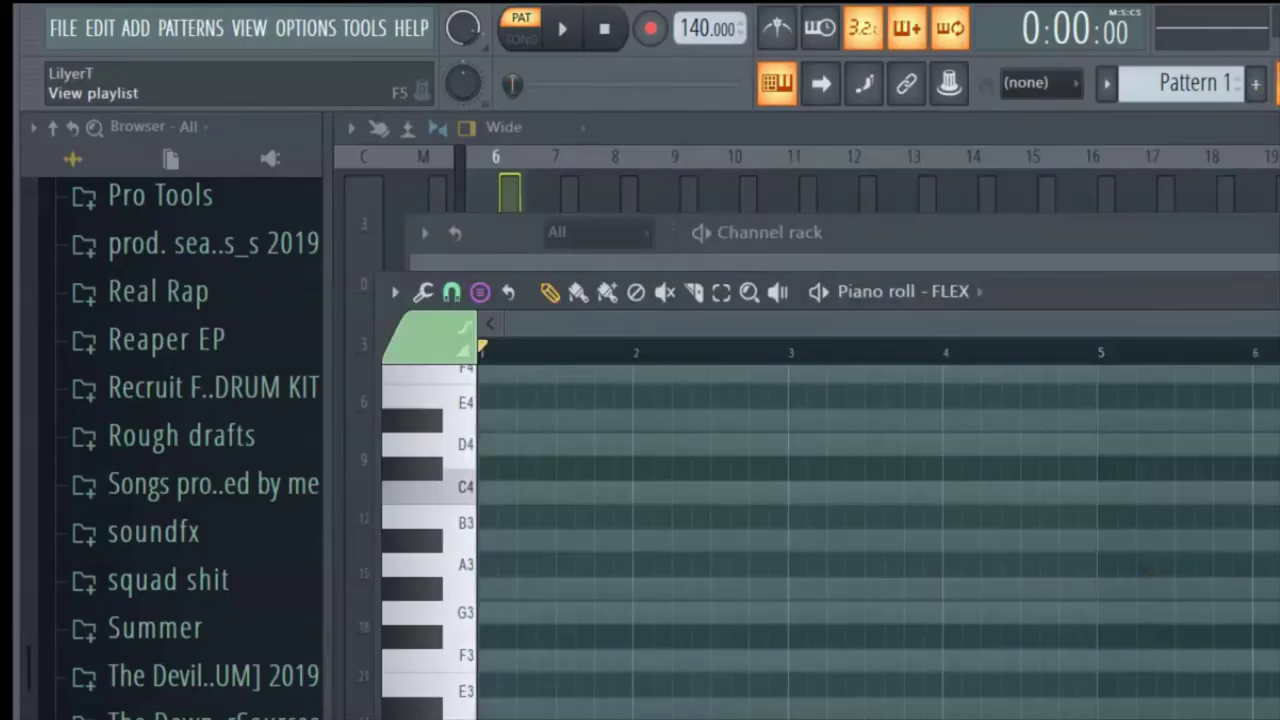
- Load the Bosendorfer piano preset from Essential Pianos into the FLEX channel
left_click_drag(1220, 258, 1250, 180)
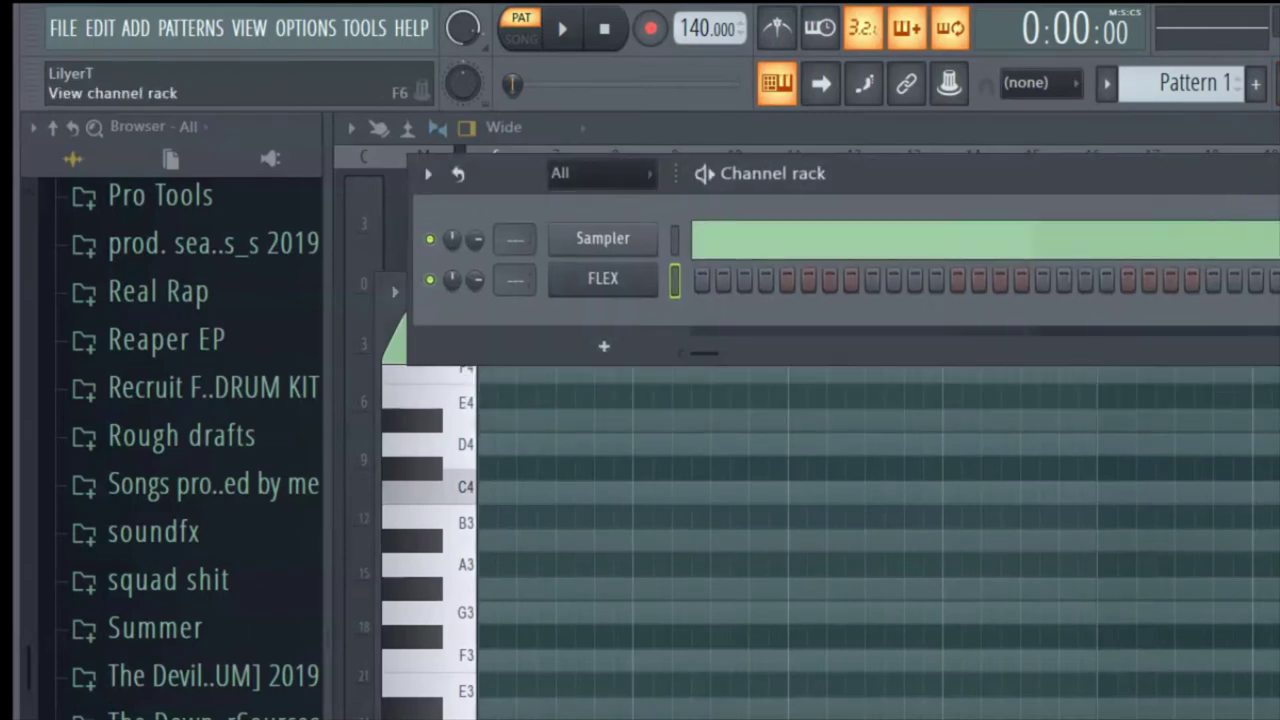
right_click(636, 284)
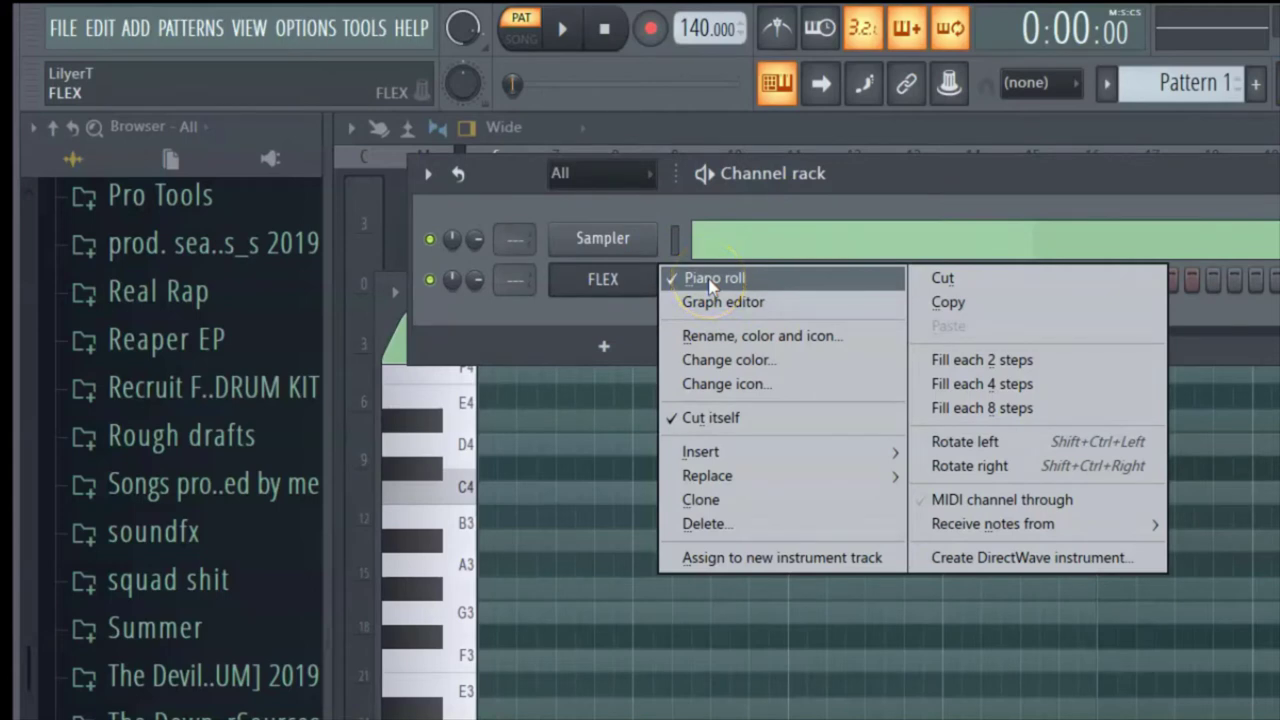
left_click(591, 314)
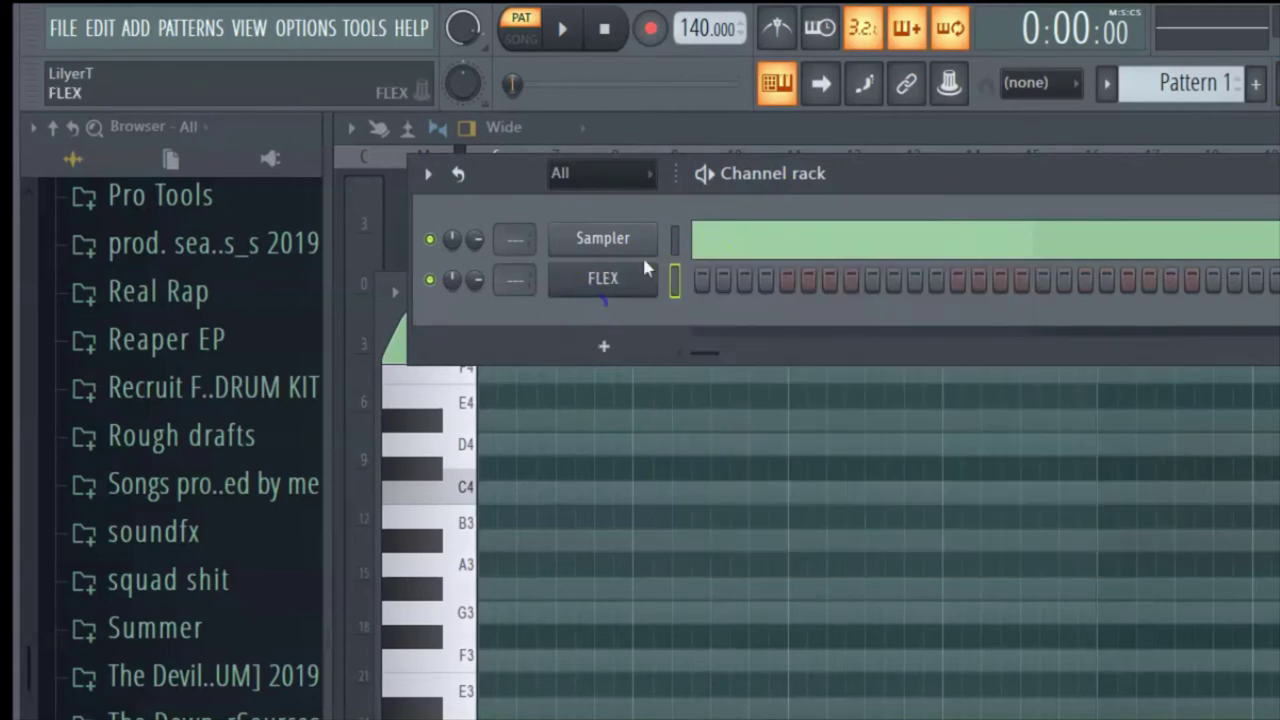
right_click(676, 284)
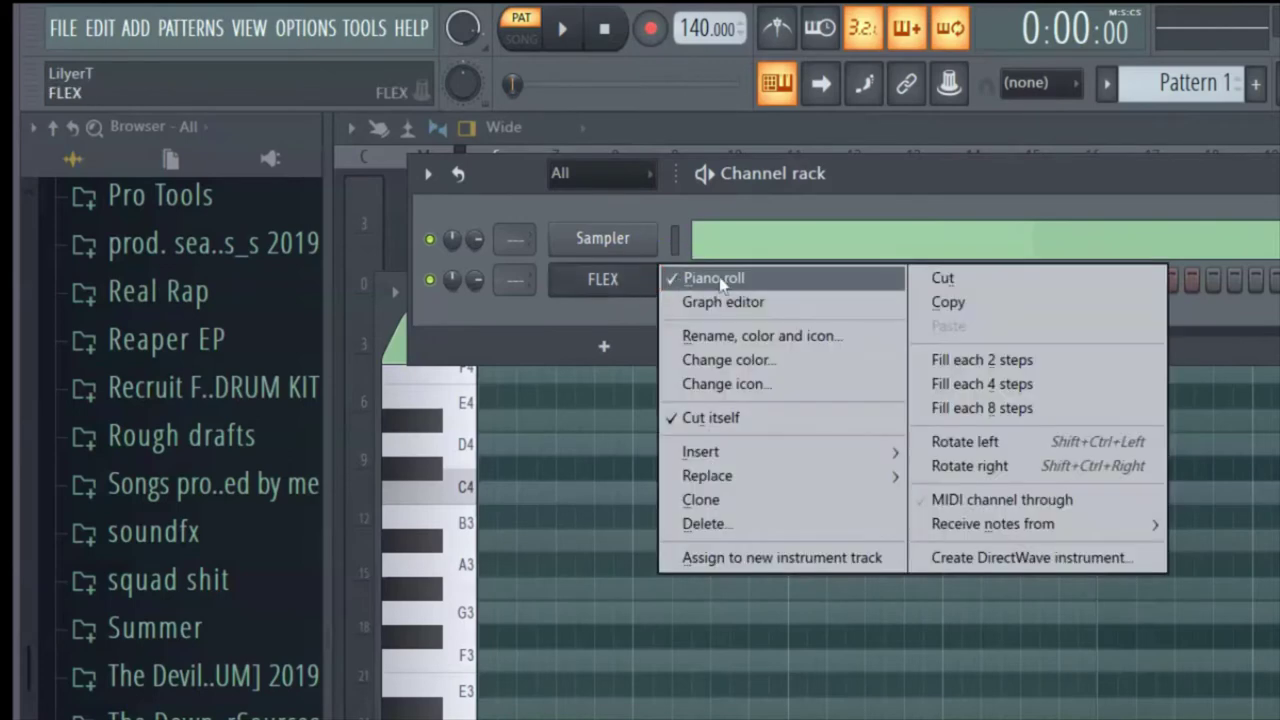
left_click(630, 300)
left_click(624, 289)
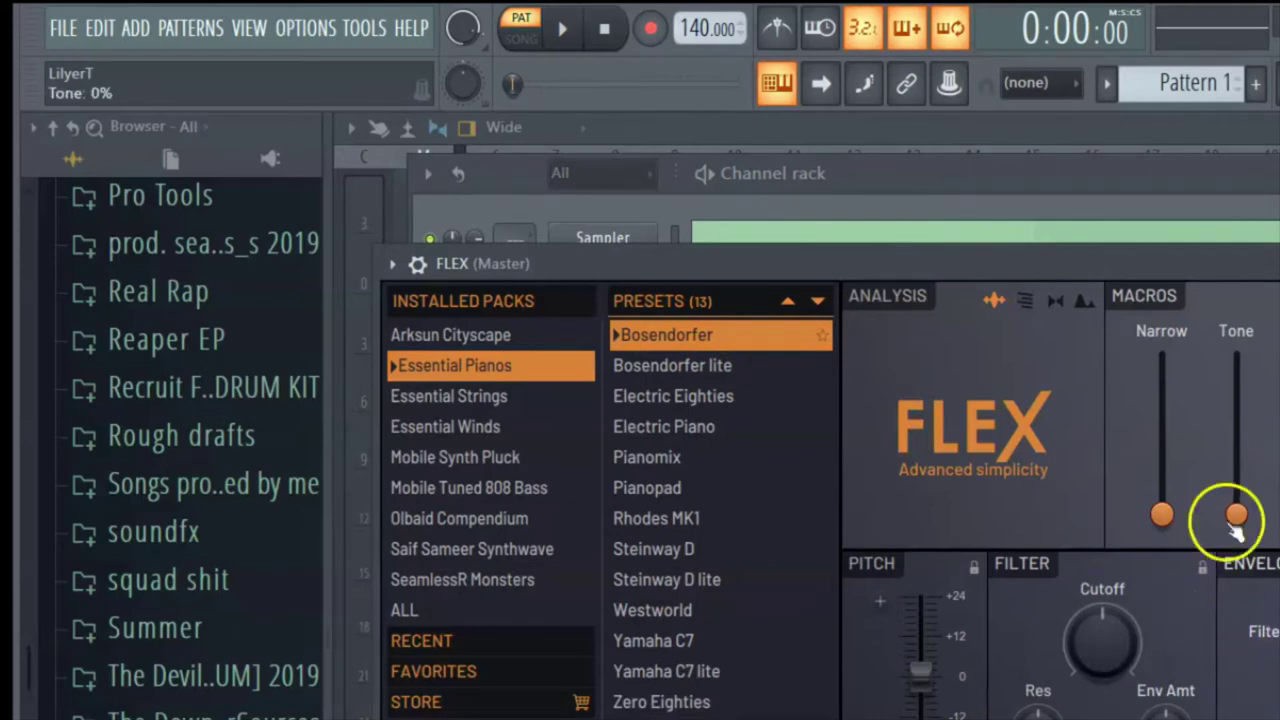
key("Escape")
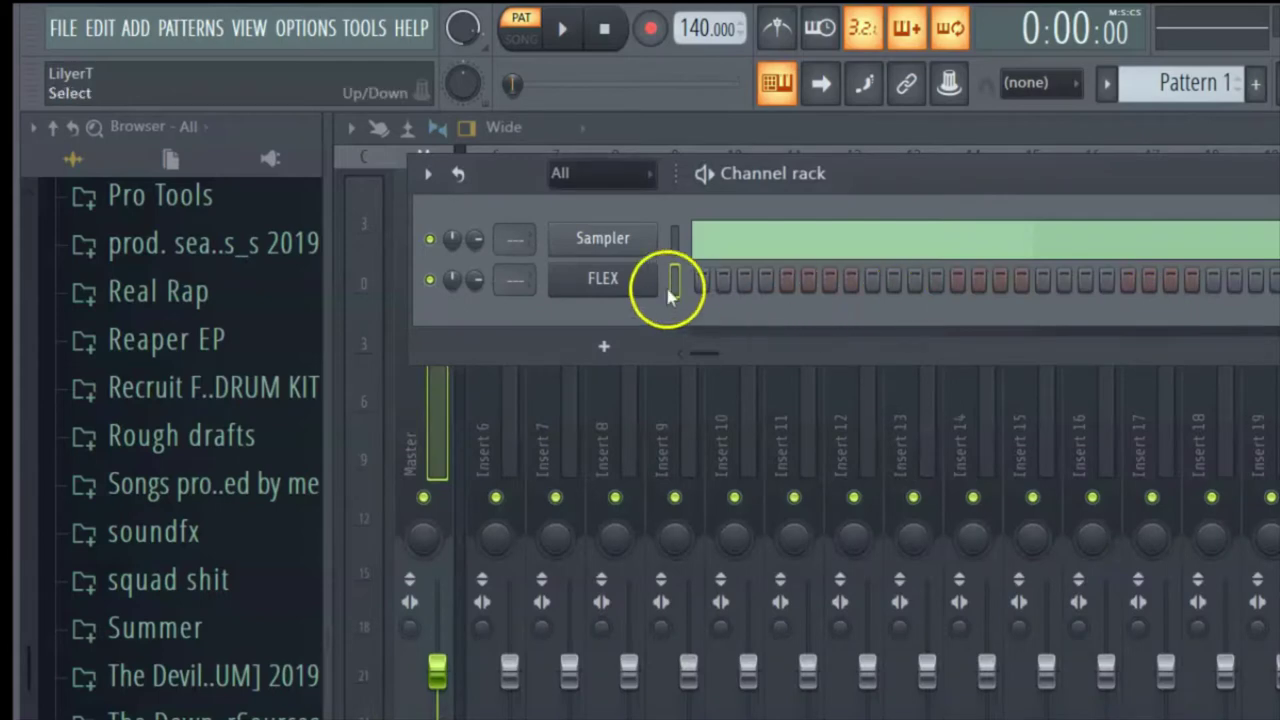
- Bring up FLEX's piano roll maximized to fill the workspace
right_click(640, 285)
left_click(690, 278)
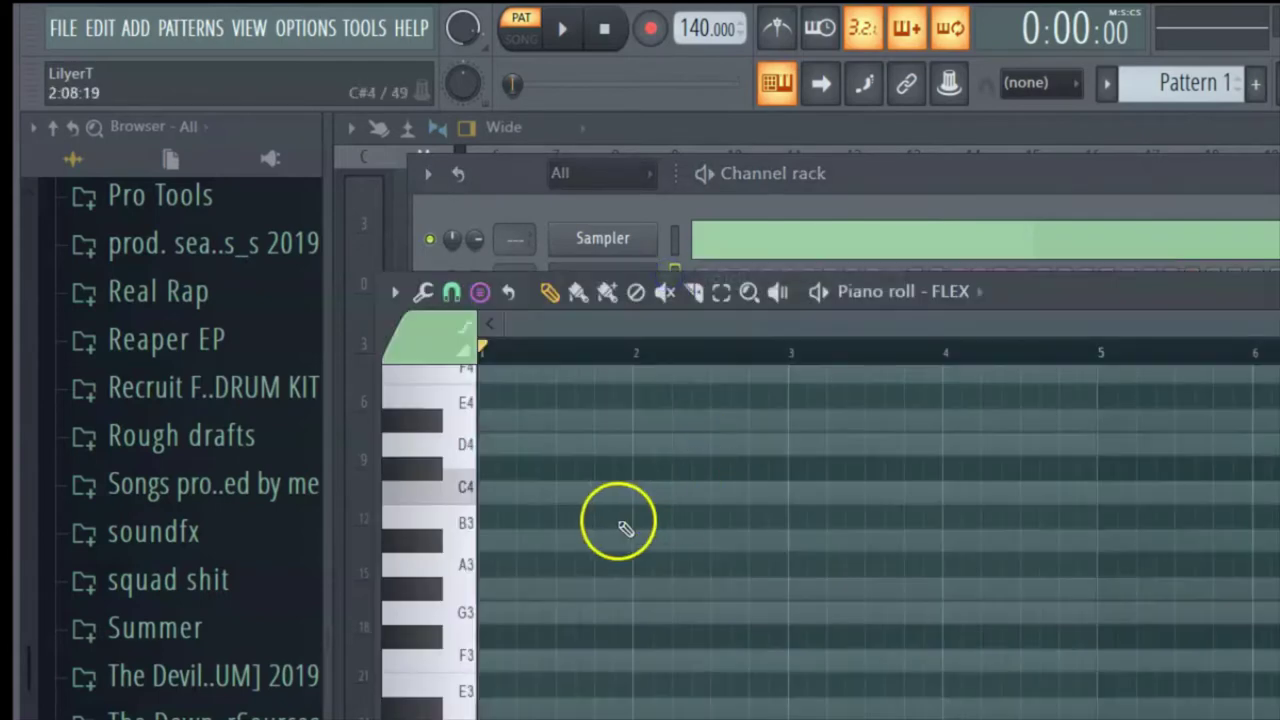
left_click(1272, 291)
scroll(603, 439, "up", 3)
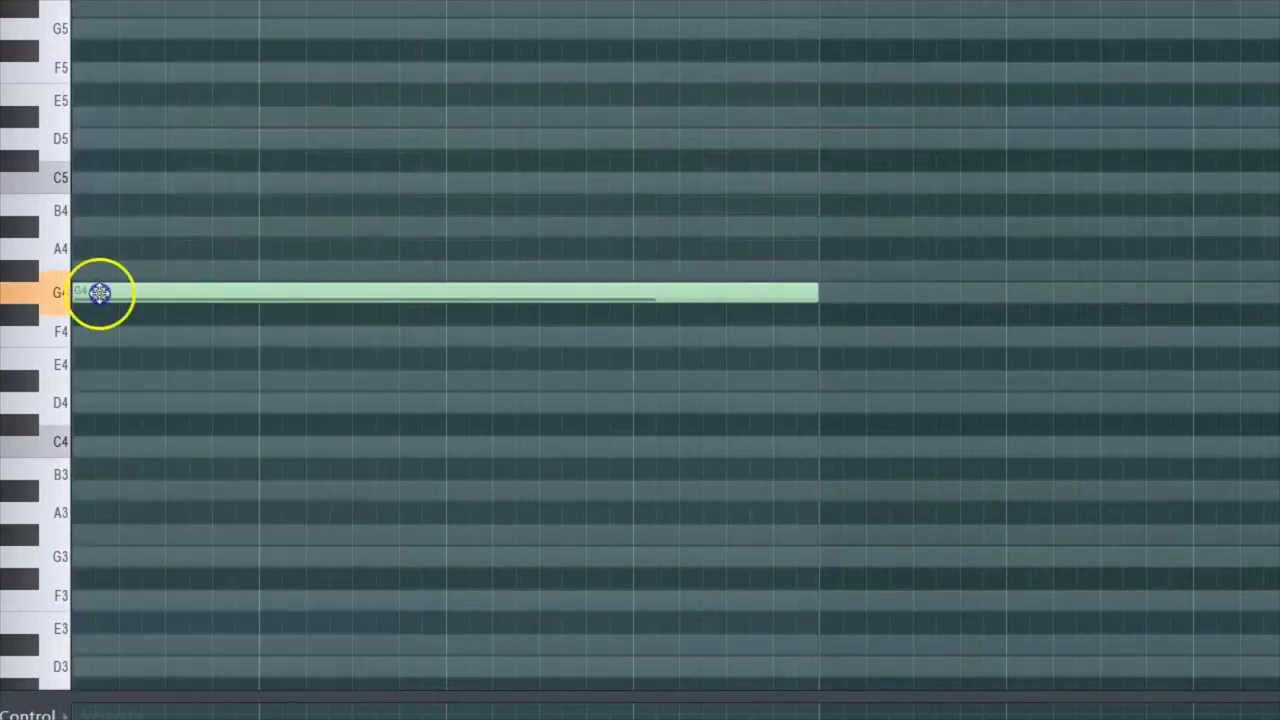
- Draw long stacked chord notes such as C5, D#5 and G5
right_click(118, 297)
left_click(105, 182)
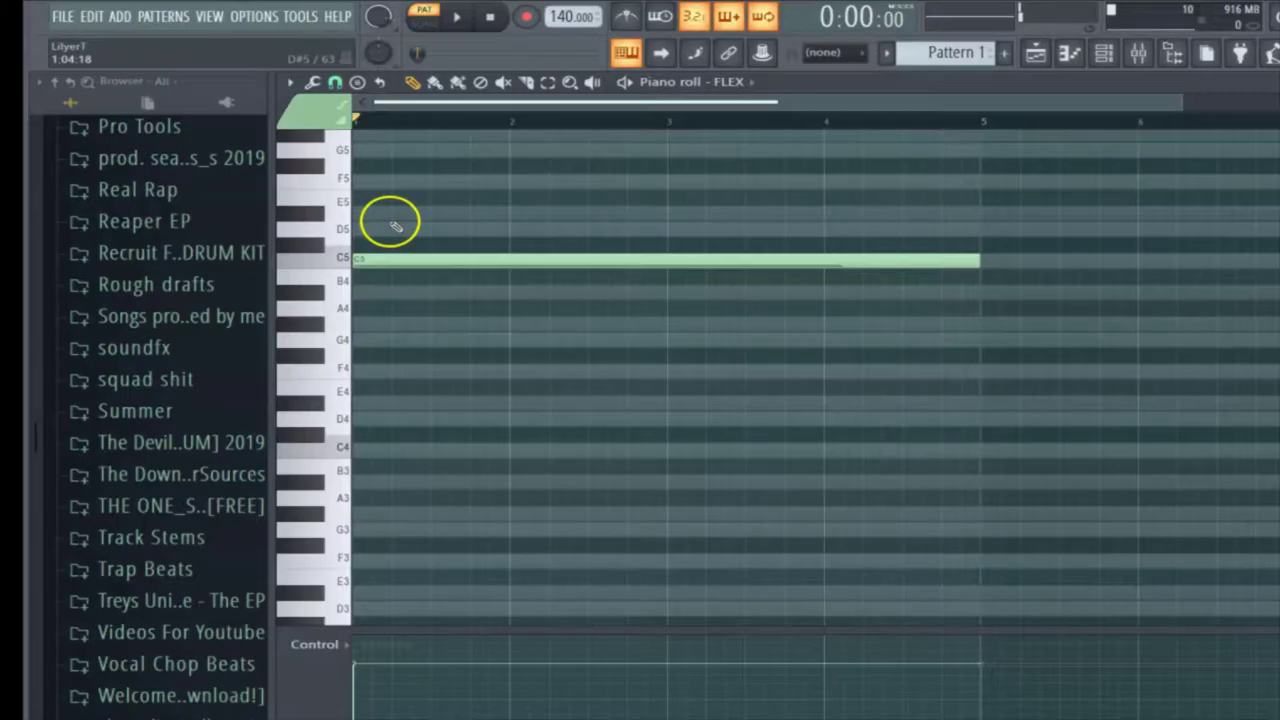
left_click(391, 212)
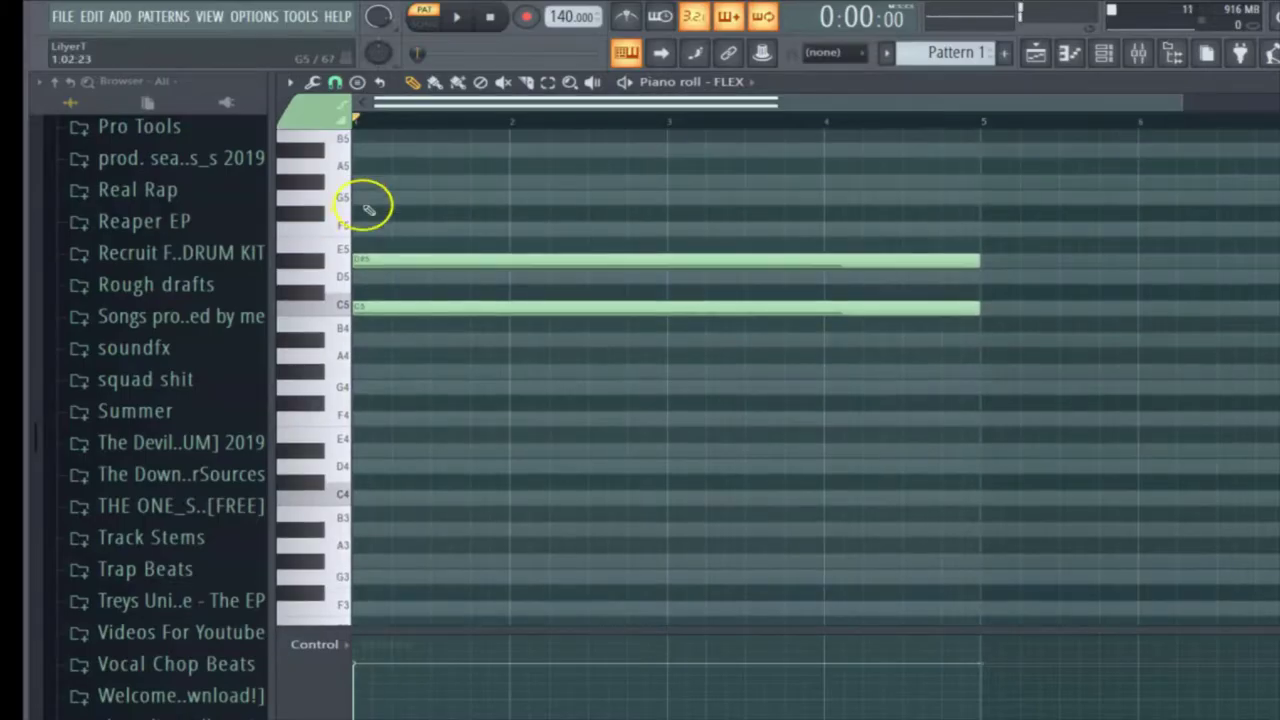
left_click(368, 205)
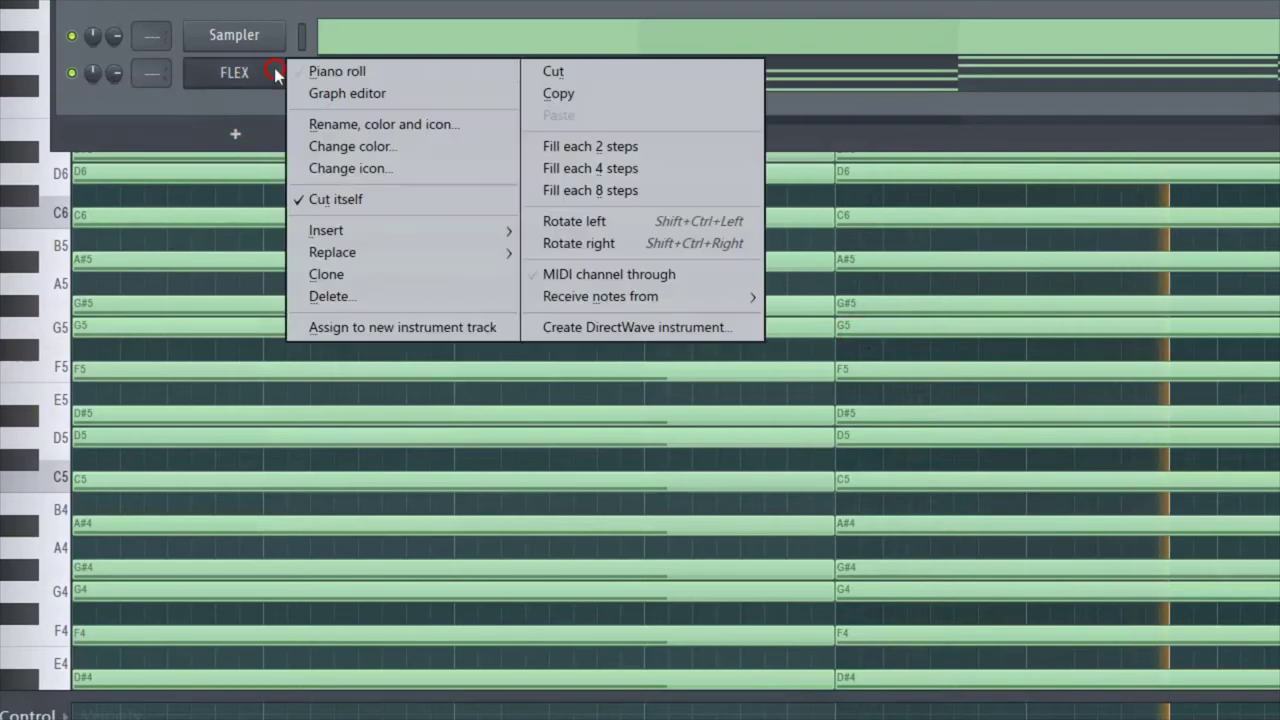
left_click(310, 72)
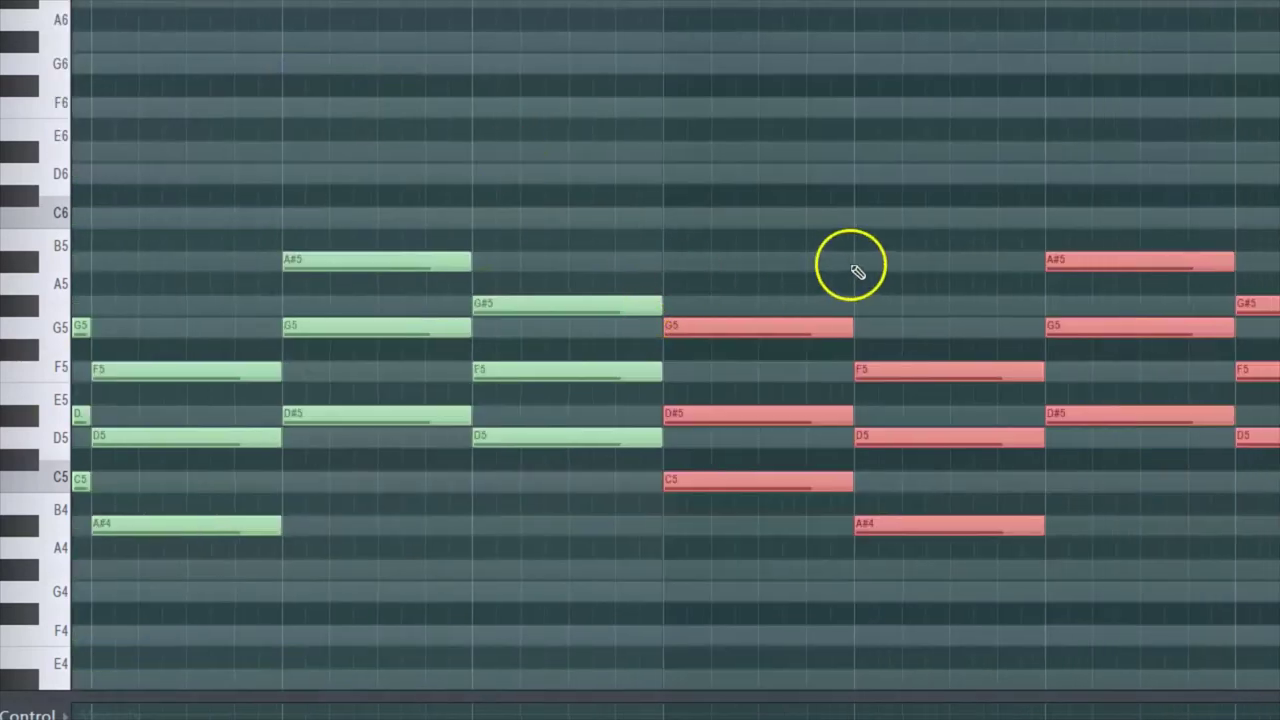
- Randomize the chord notes' velocities with the randomizer's Levels option
left_click(855, 270)
scroll(840, 290, "up", 2, "ctrl")
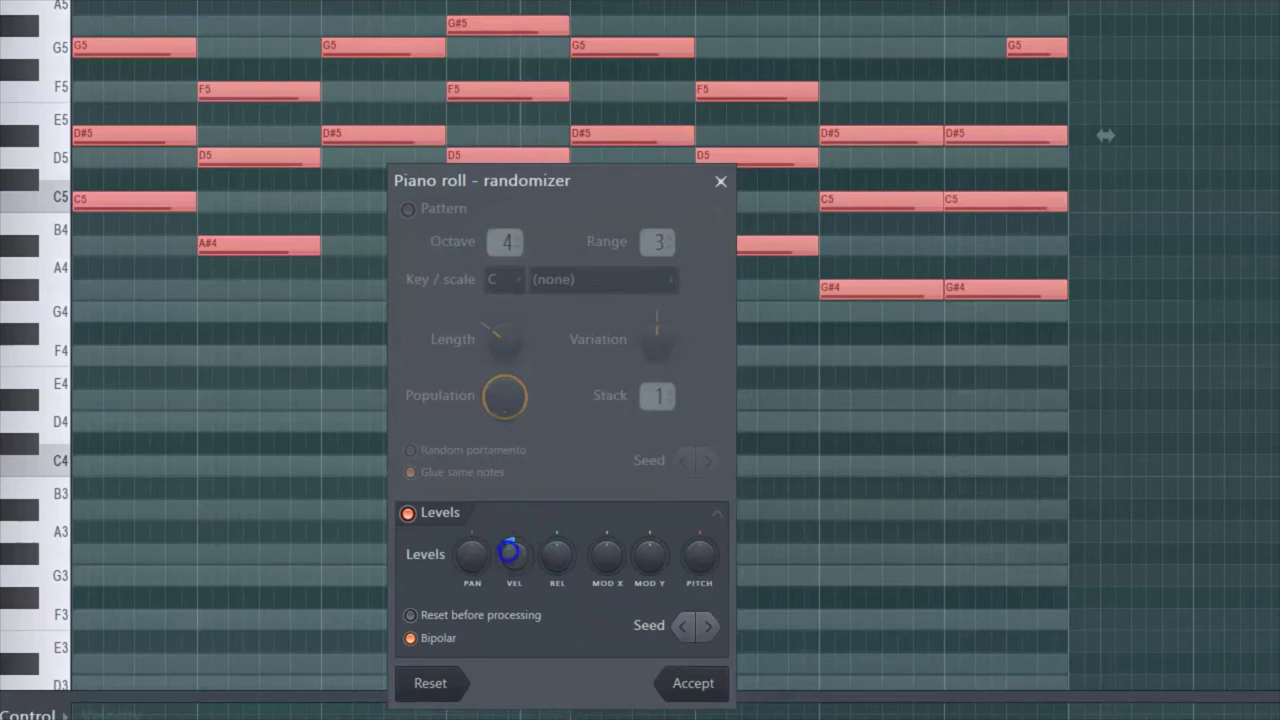
left_click(705, 684)
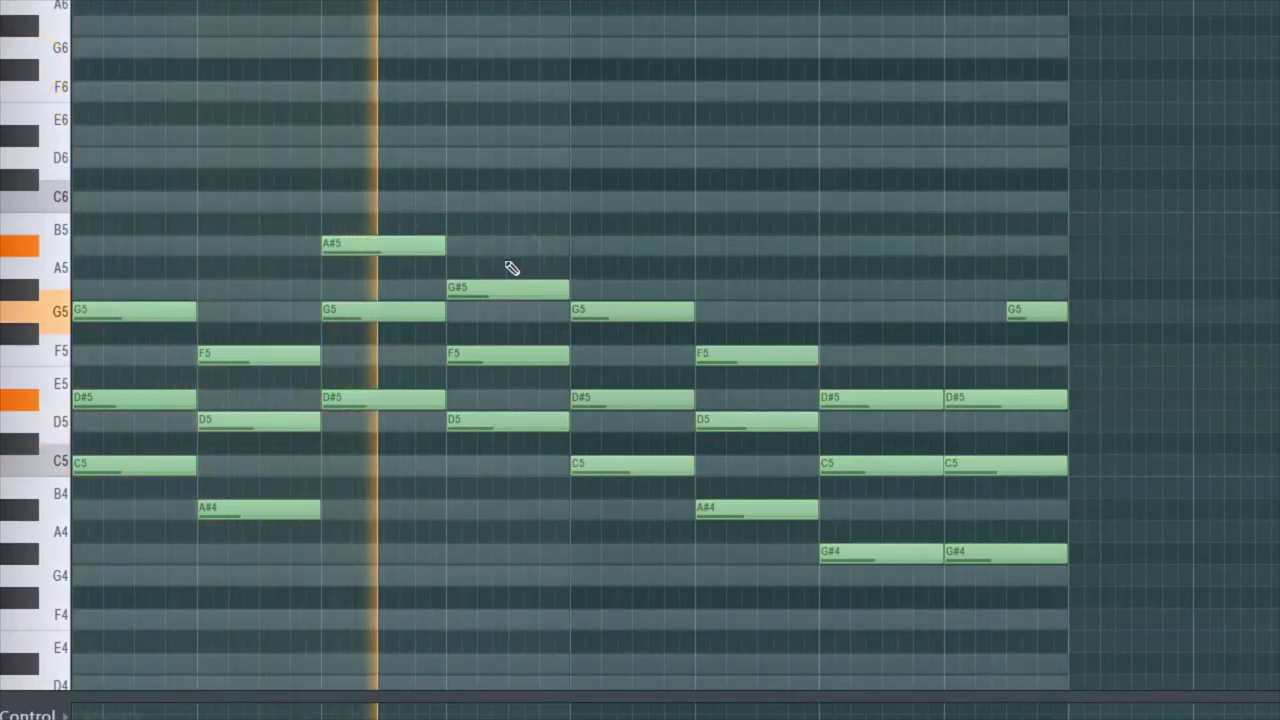
left_click(514, 377)
- Add lower notes G4, F4, D#4 and C4 under the chords
left_click(857, 392)
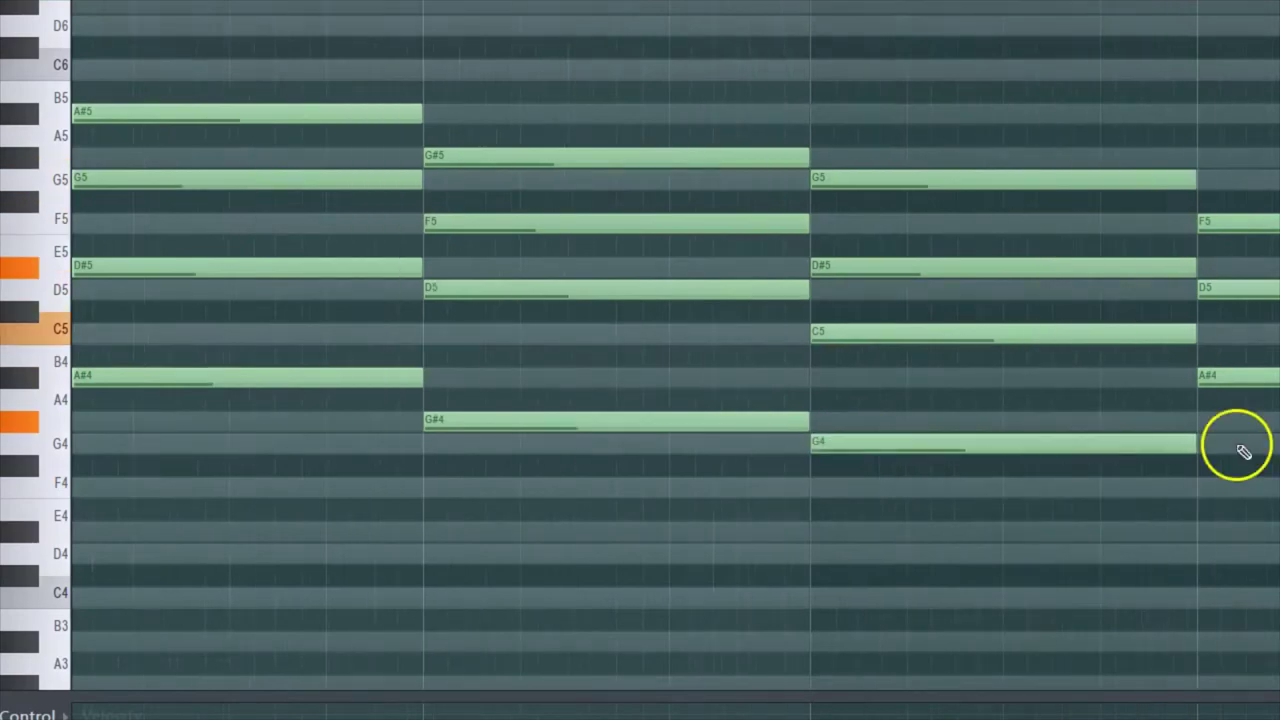
left_click_drag(1234, 443, 1234, 486)
scroll(1074, 491, "down", 3)
scroll(1003, 506, "up", 3)
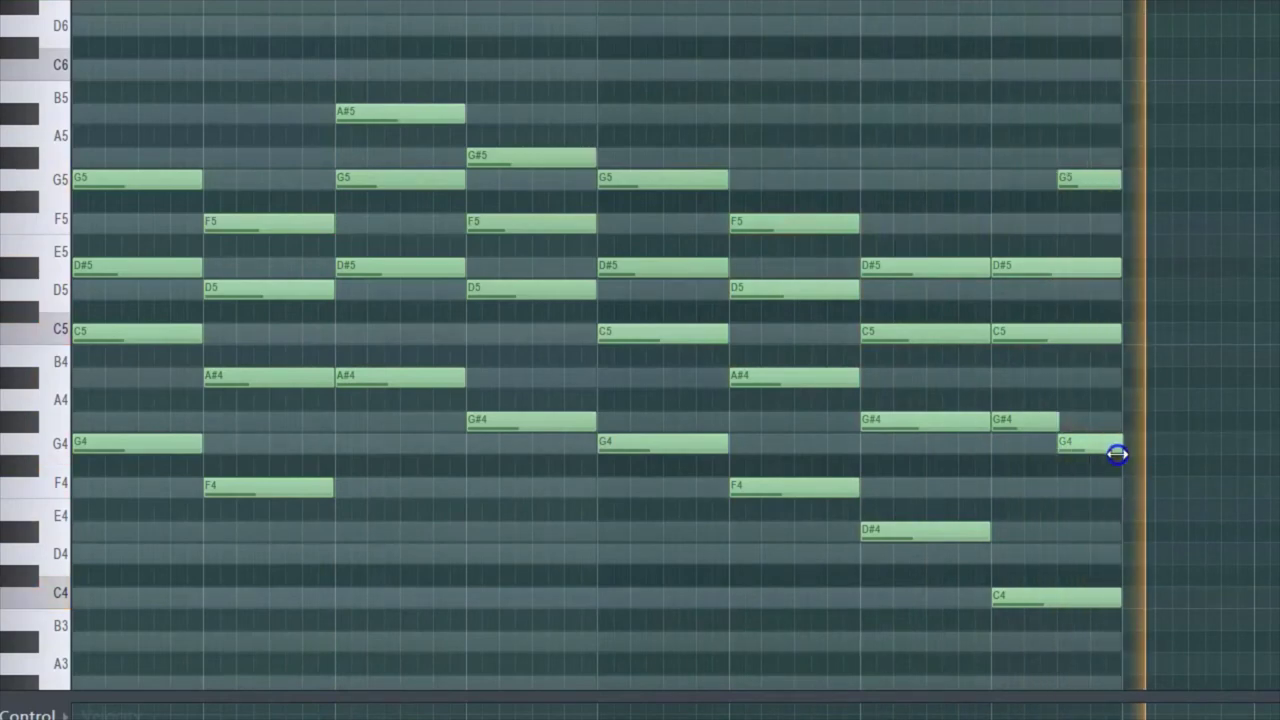
scroll(1117, 451, "down", 1)
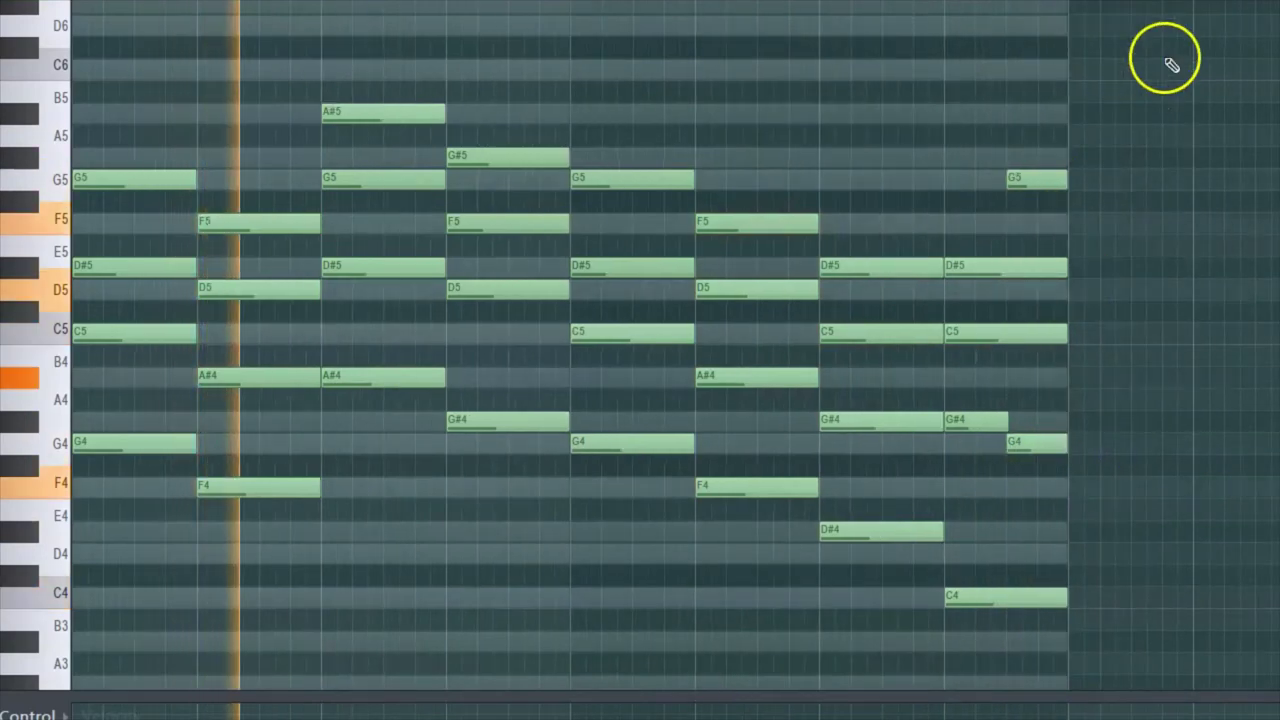
- Re-randomize all note velocities with Alt+R
key("ctrl+a")
scroll(1100, 263, "down", 2)
scroll(1100, 200, "down", 3)
key("alt+r")
key("Return")
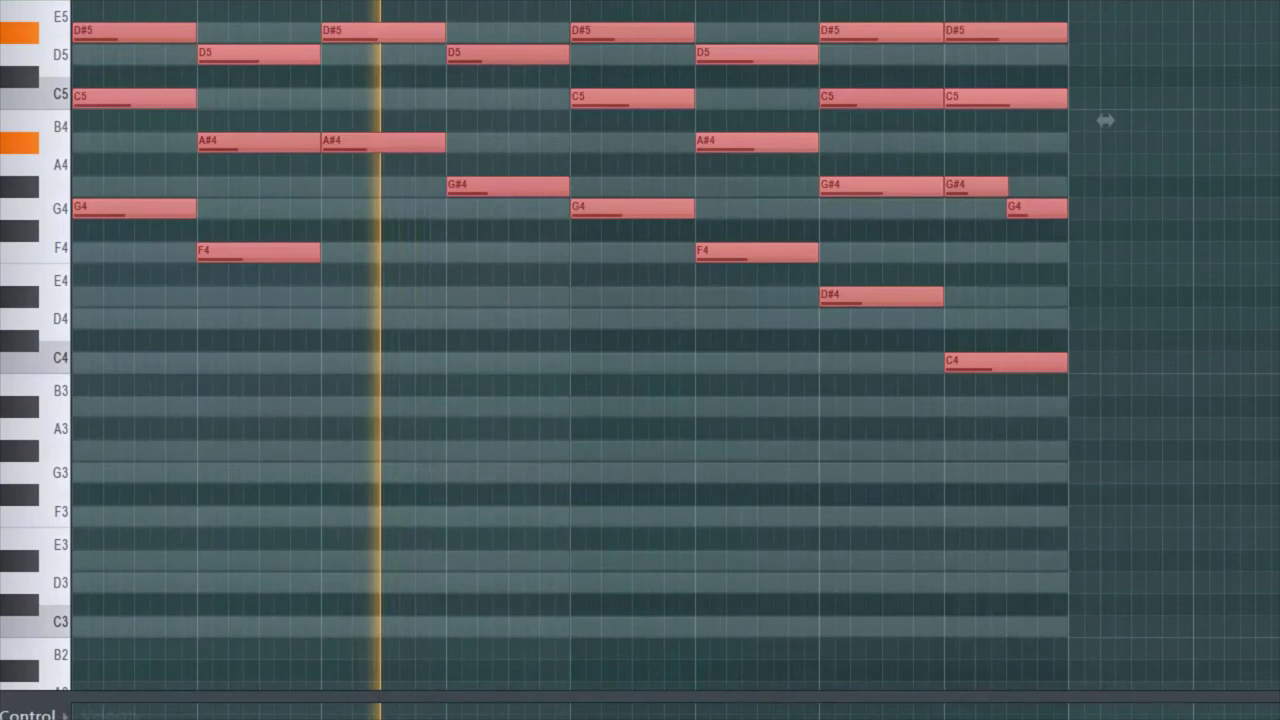
left_click(898, 543)
scroll(898, 543, "up", 3)
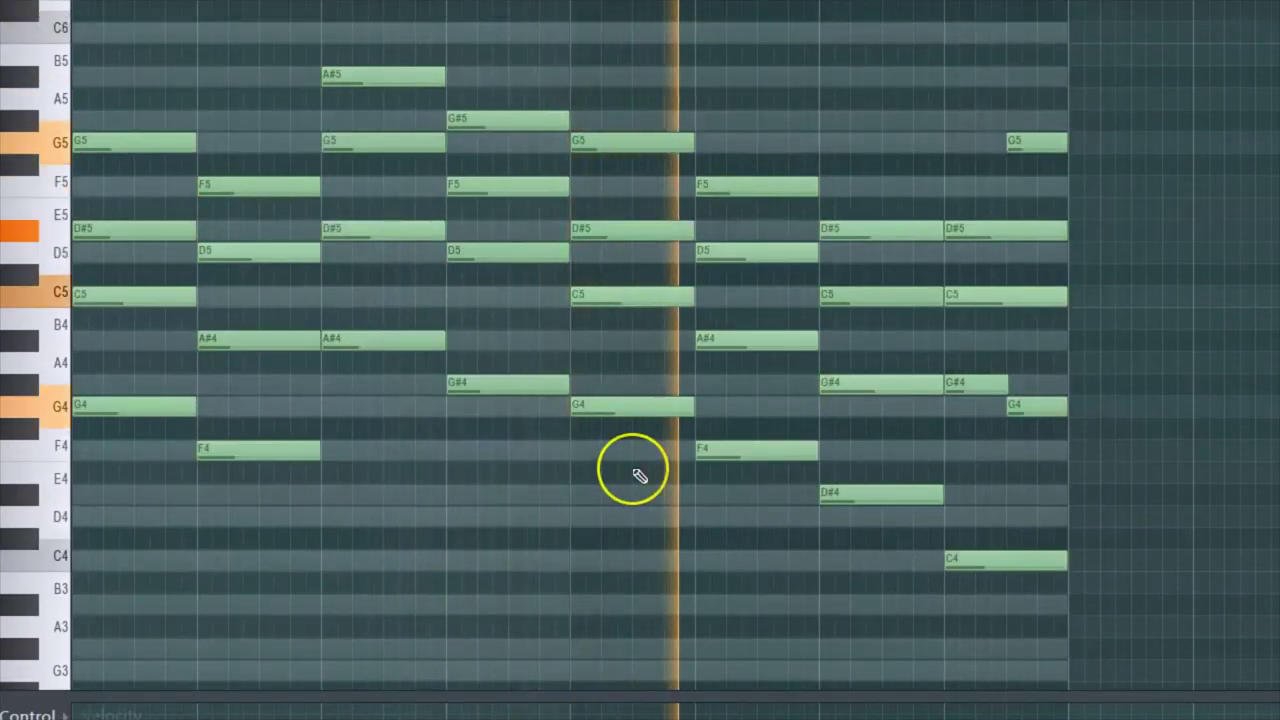
scroll(566, 500, "up", 2)
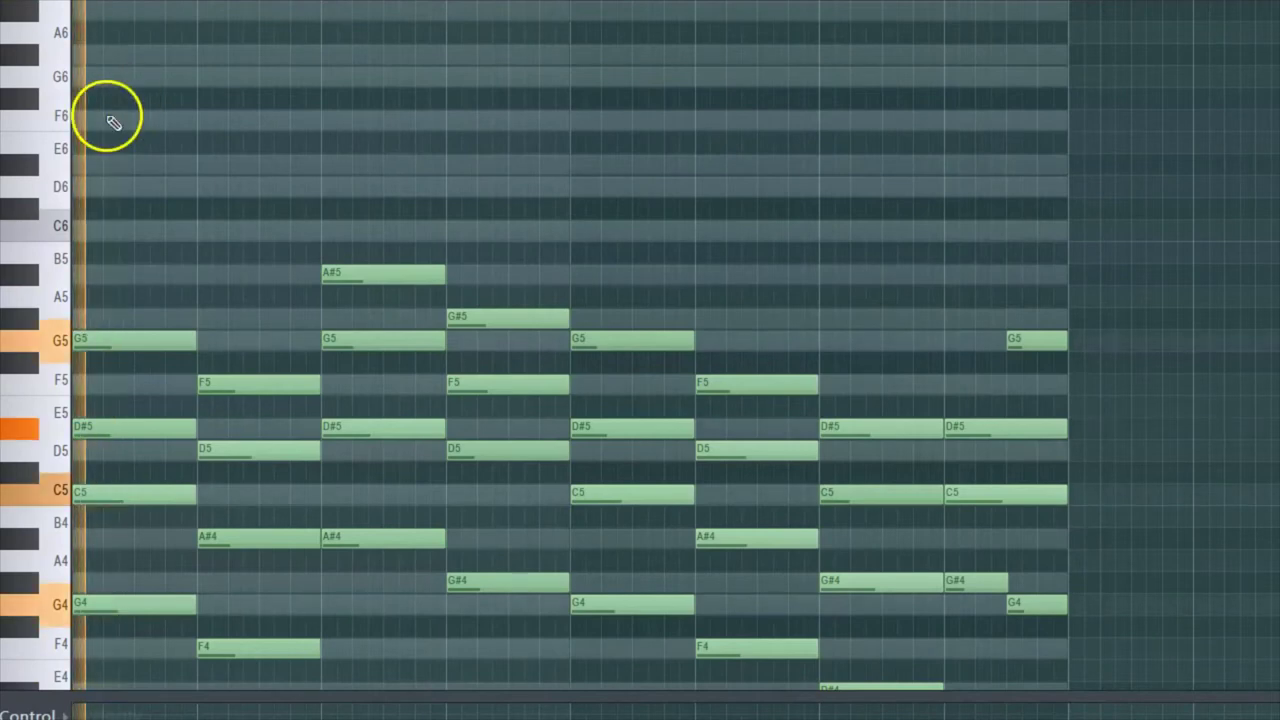
scroll(112, 110, "up", 2, "ctrl")
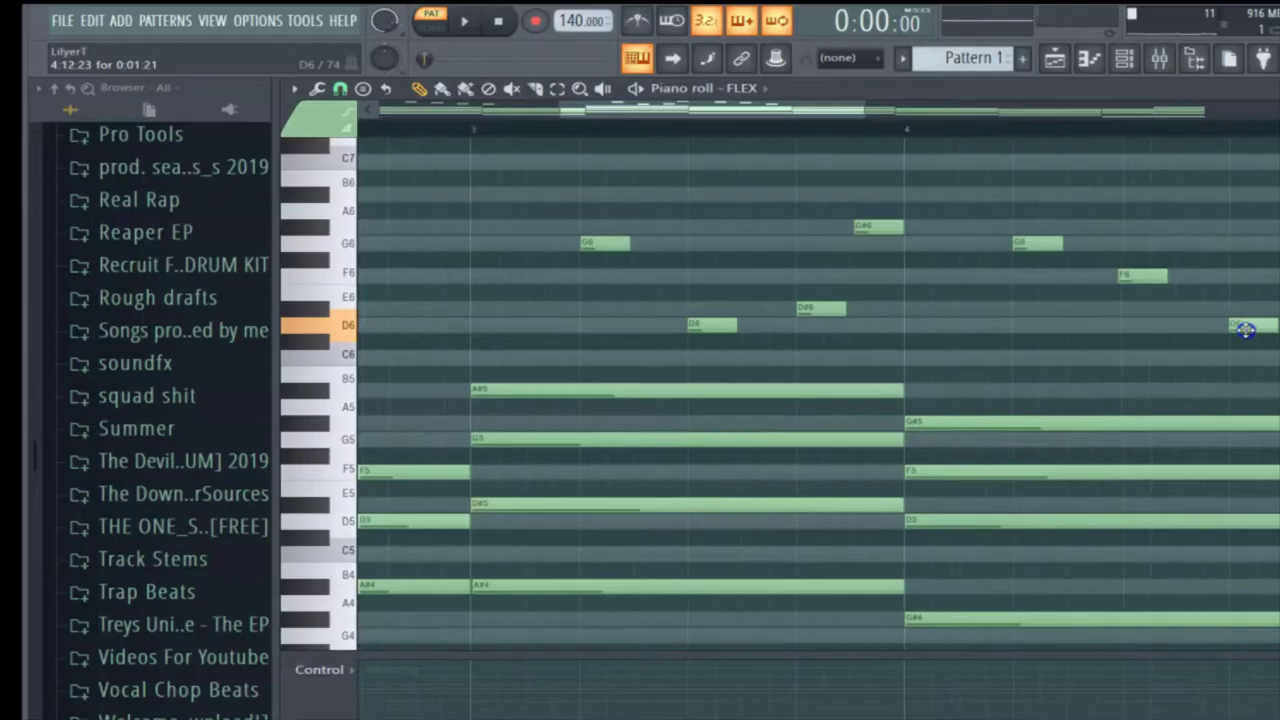
- Repeat the D6–G#6 melody with Ctrl+B and shift its upper notes slightly later
scroll(1132, 284, "down", 3)
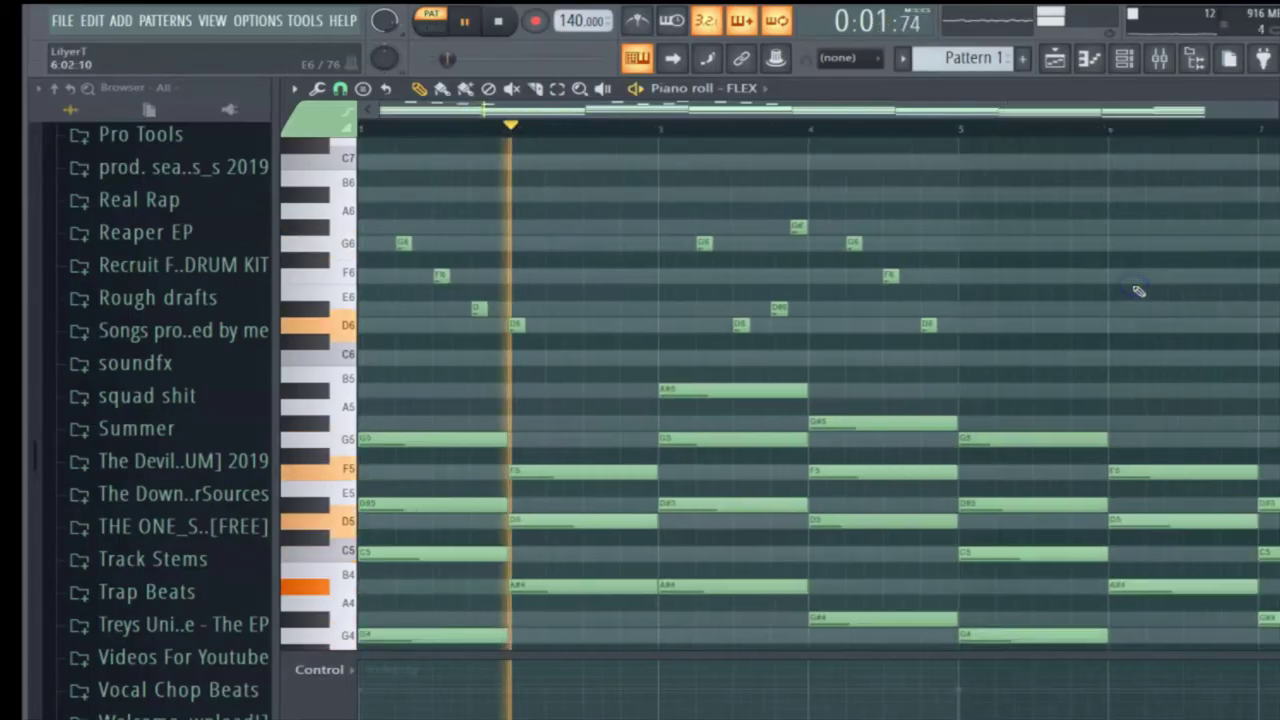
key("ctrl+a")
key("ctrl+b")
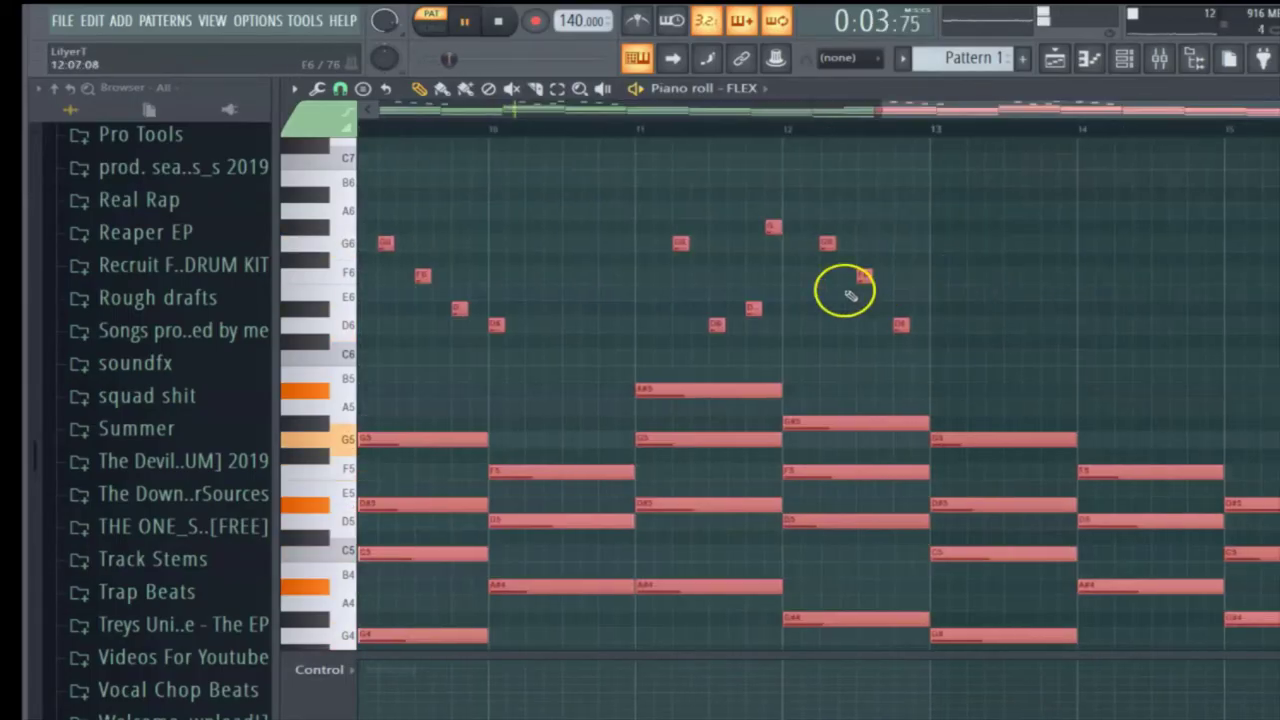
left_click(808, 306)
mouse_move(837, 191)
left_mouse_down()
mouse_move(343, 349)
mouse_move(295, 350)
left_mouse_up()
scroll(760, 260, "up", 3)
left_click_drag(808, 243, 881, 255)
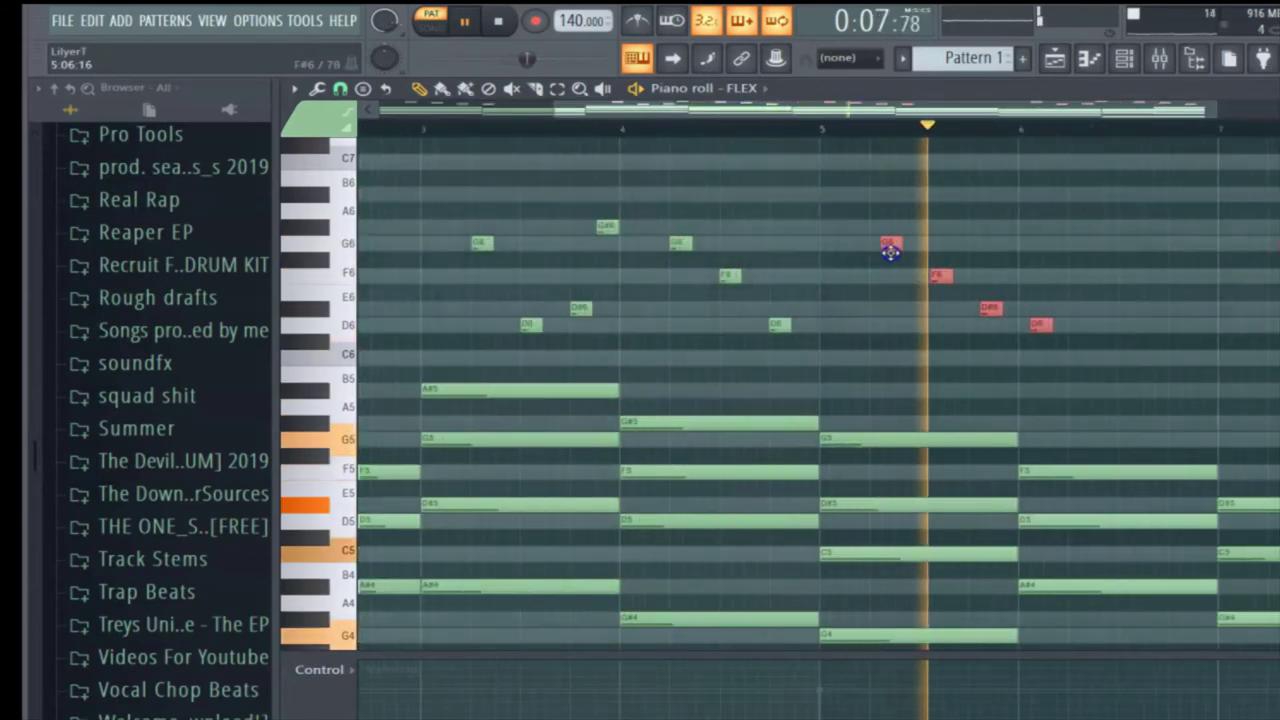
- Check that the melody now spans all eight bars
scroll(881, 255, "up", 3)
scroll(883, 257, "up", 3)
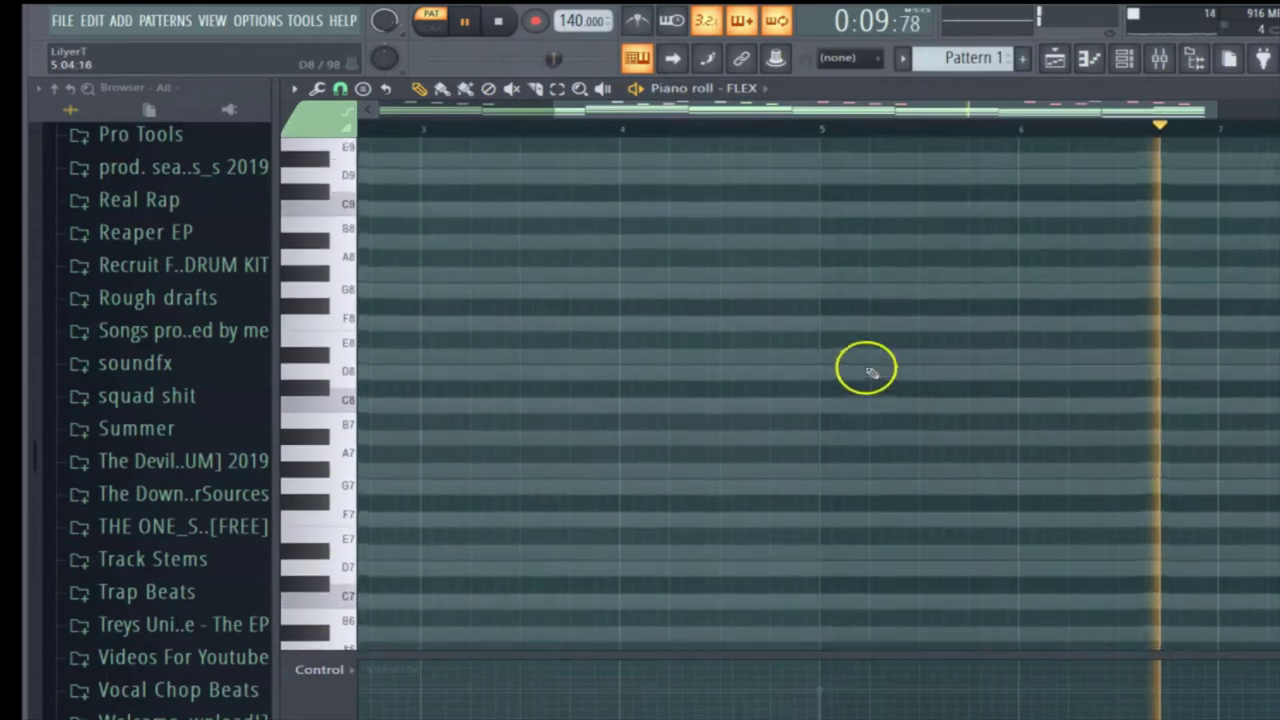
scroll(866, 366, "down", 3)
scroll(867, 422, "up", 5)
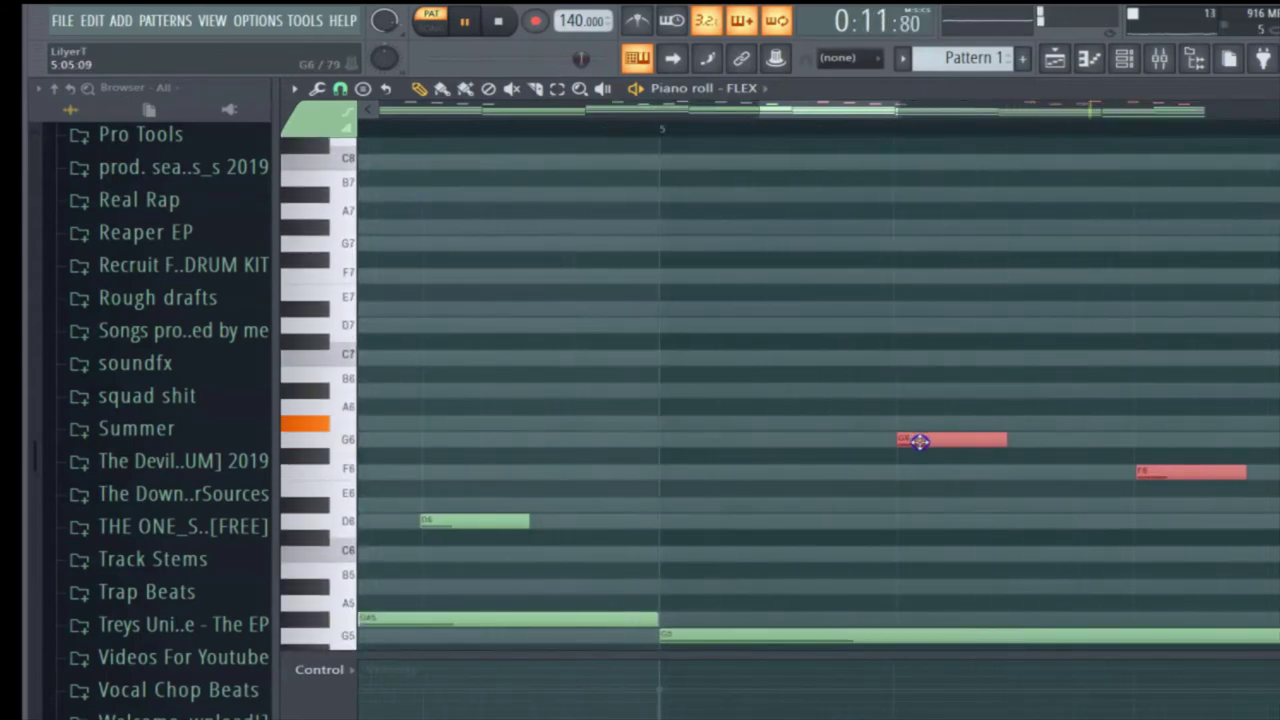
scroll(920, 440, "down", 2)
scroll(920, 442, "down", 5)
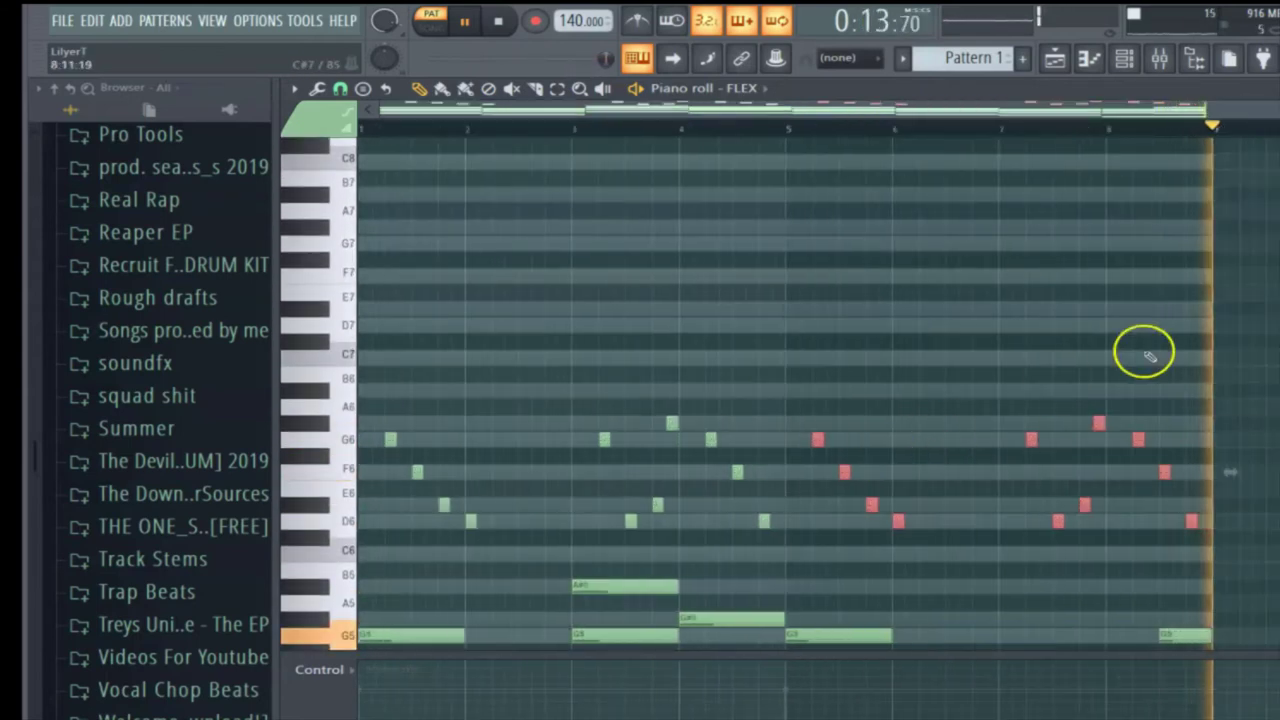
left_click_drag(1148, 355, 340, 550)
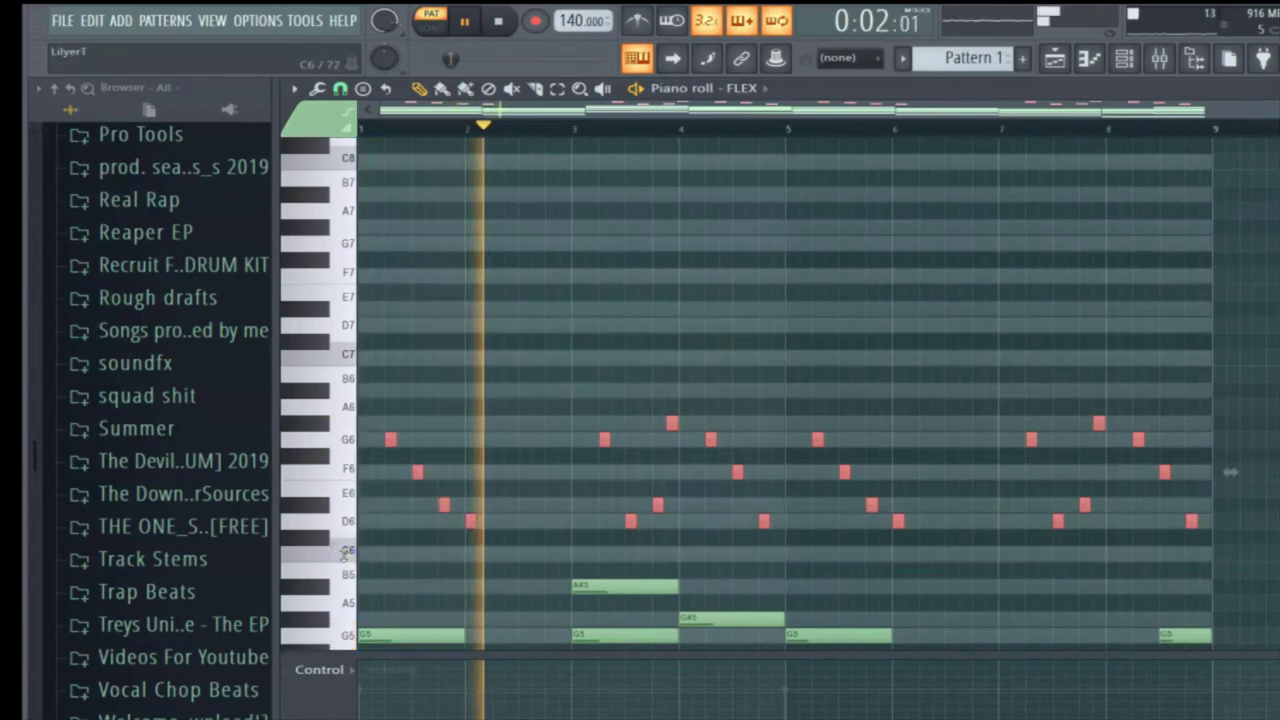
scroll(1029, 429, "down", 3)
left_click(1029, 514)
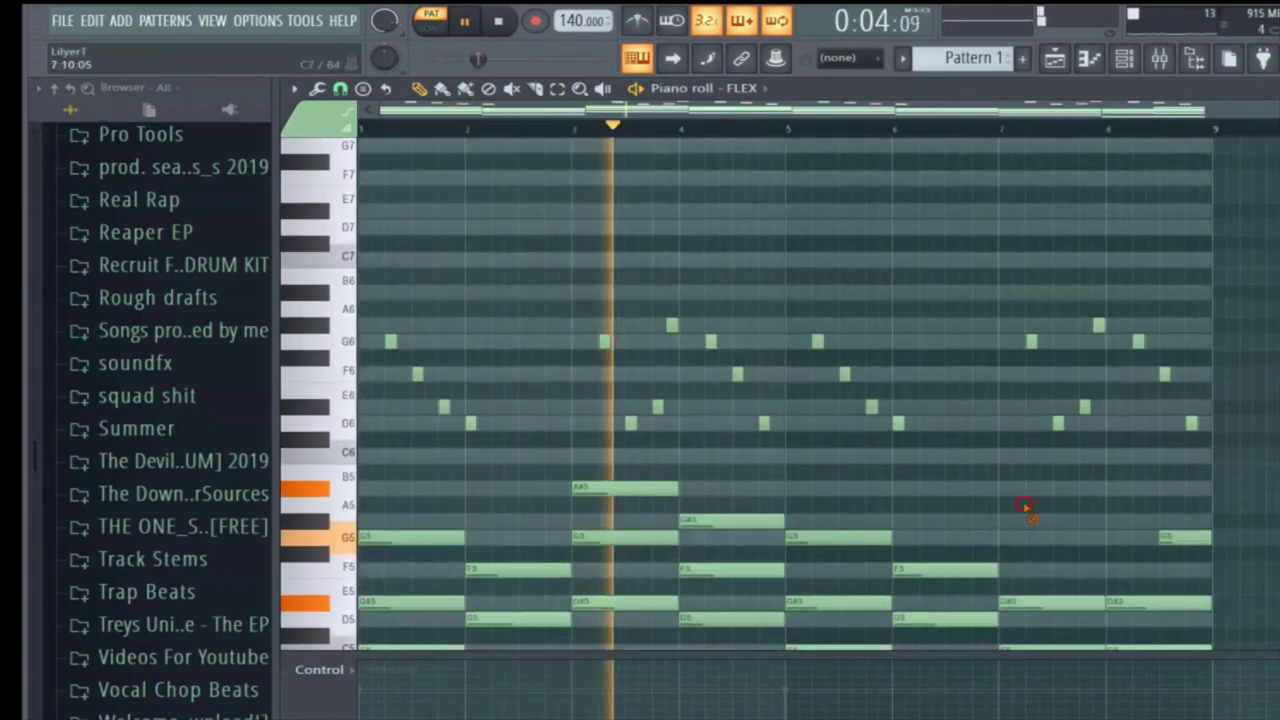
left_click(1125, 58)
- Clone the FLEX channel into a new FLEX #2 channel
right_click(548, 200)
mouse_move(583, 325)
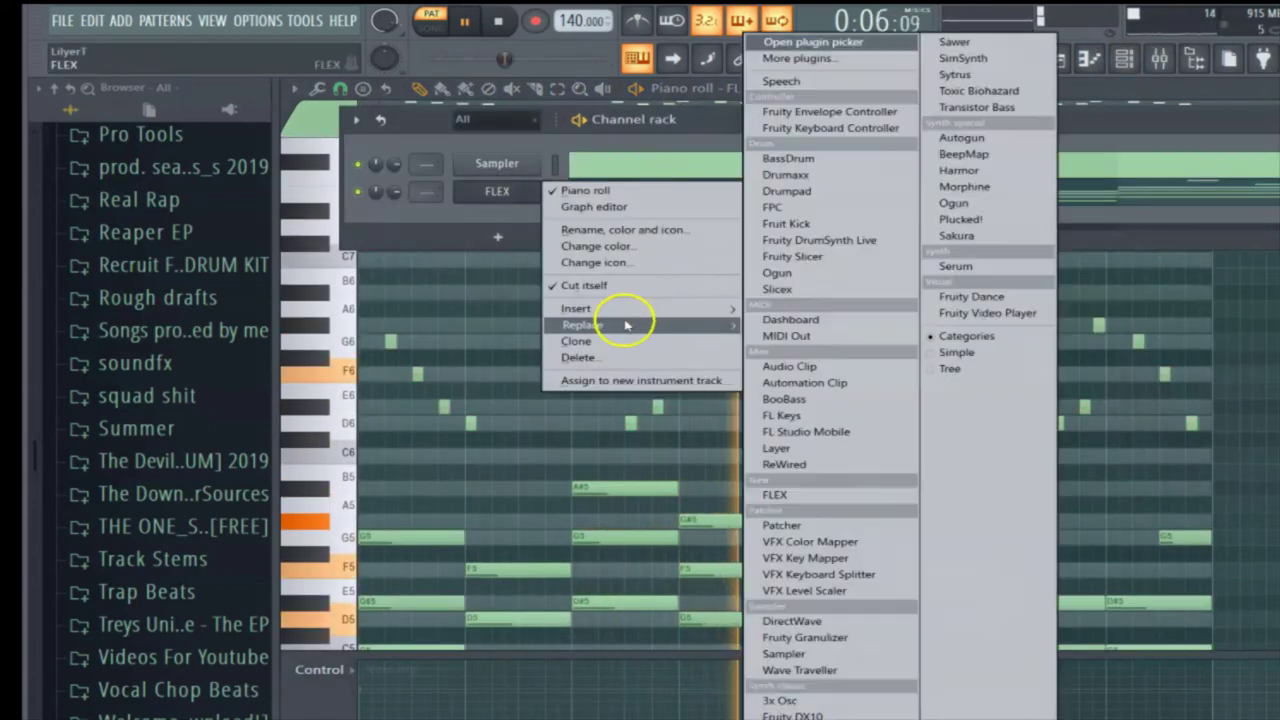
left_click(636, 341)
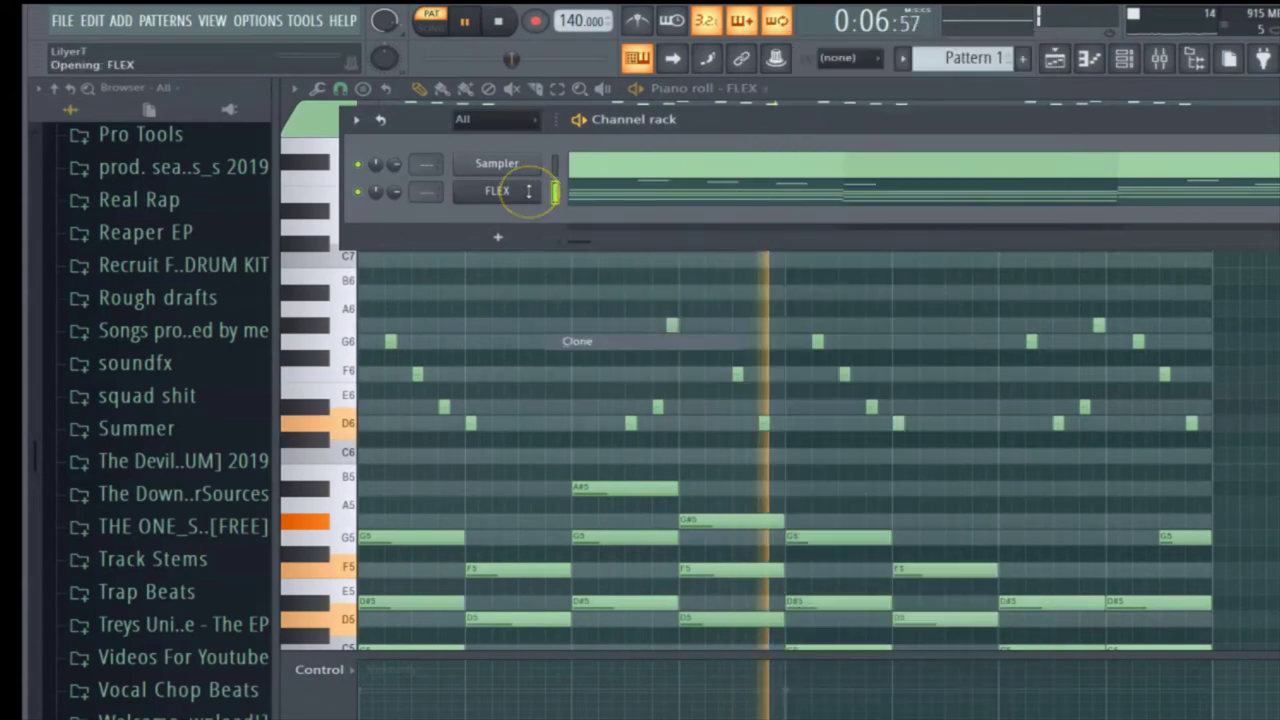
left_click(528, 191)
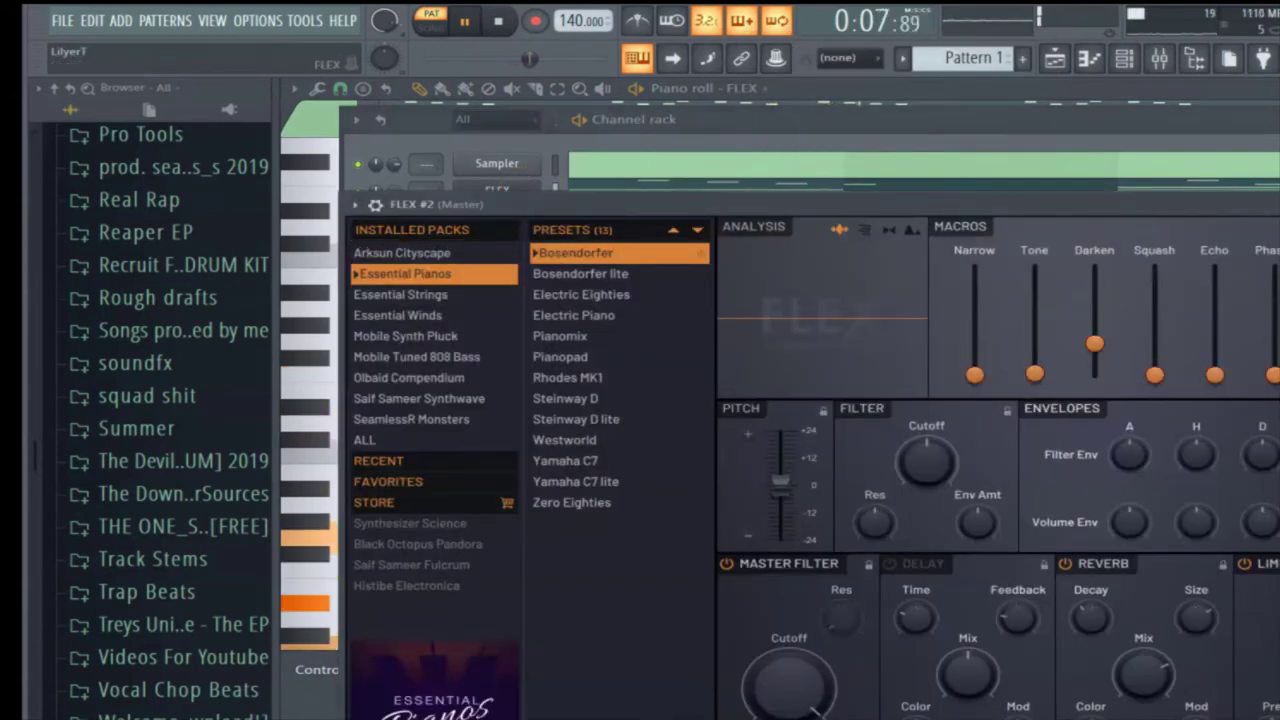
key("Escape")
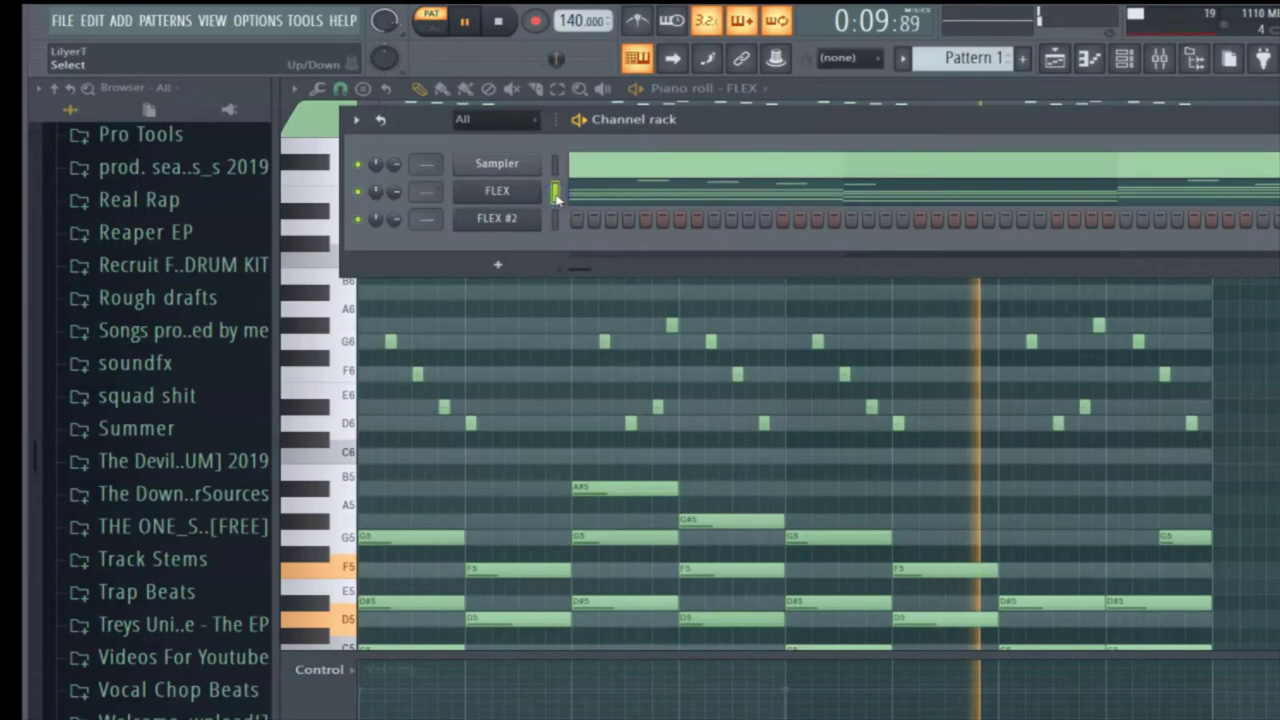
- Inspect FLEX #2's copied notes in its piano roll
left_click(555, 218)
right_click(500, 217)
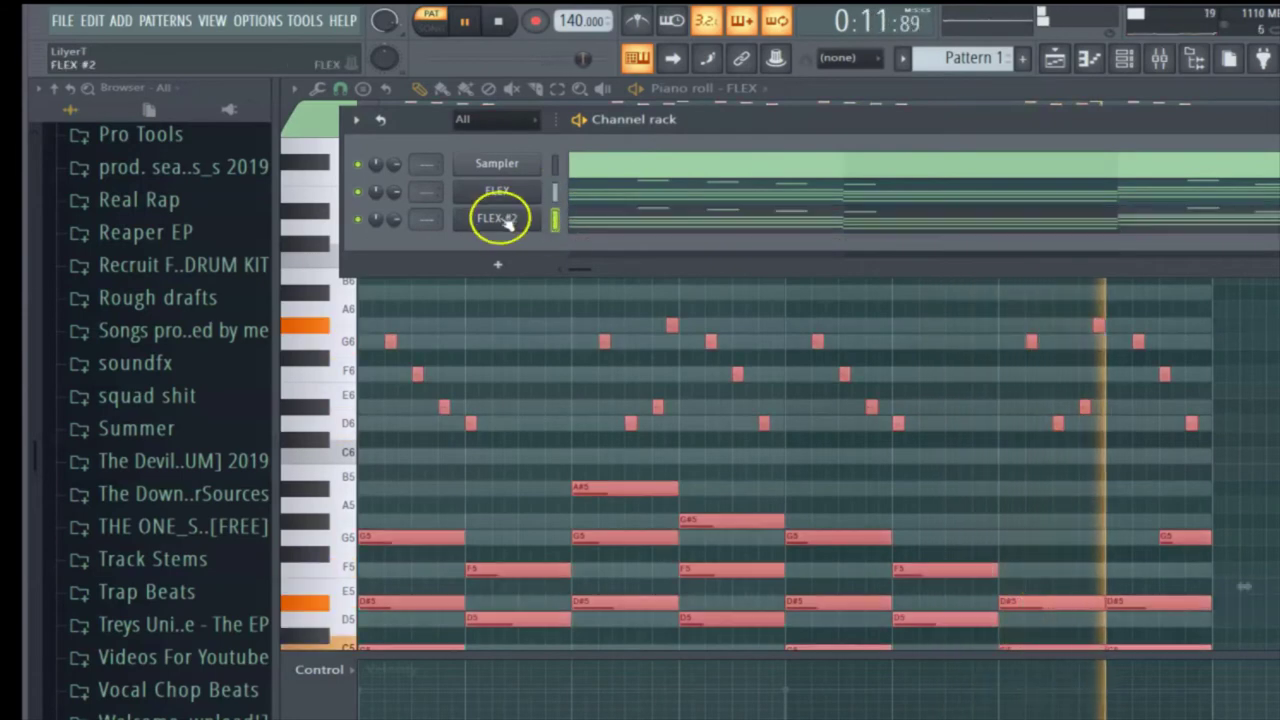
left_click(609, 230)
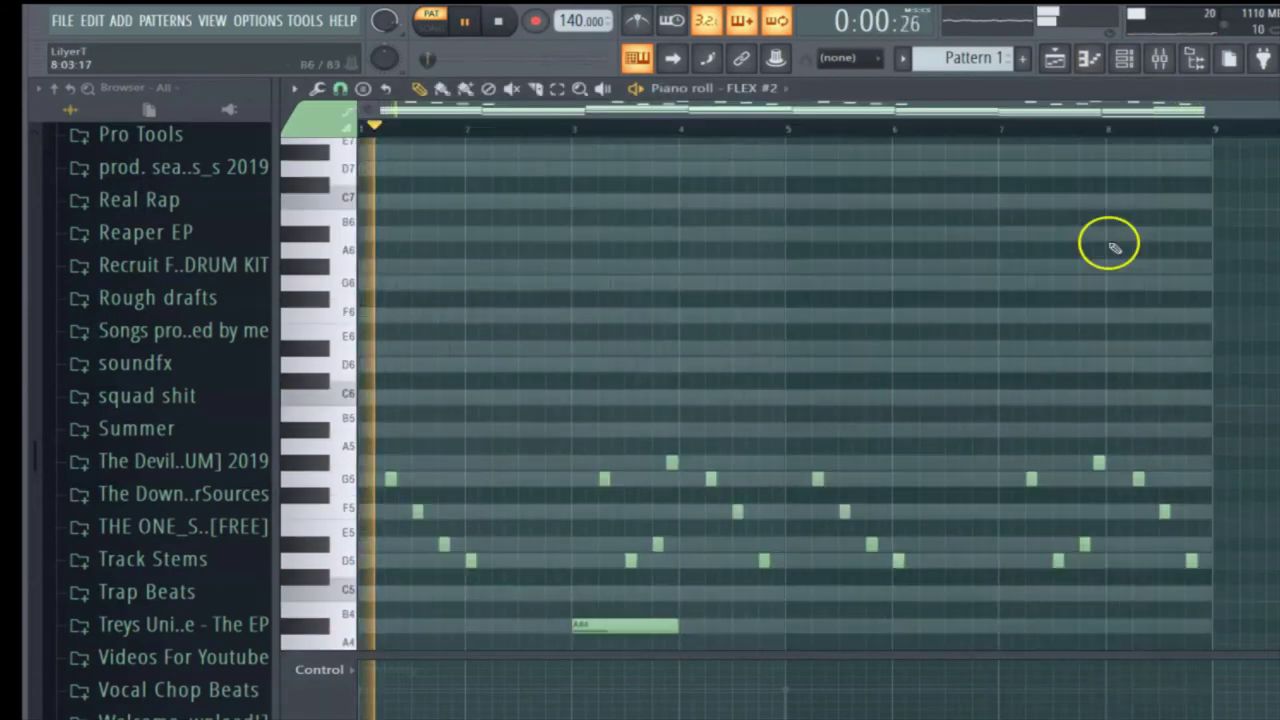
key("ctrl+a")
scroll(610, 500, "down", 5)
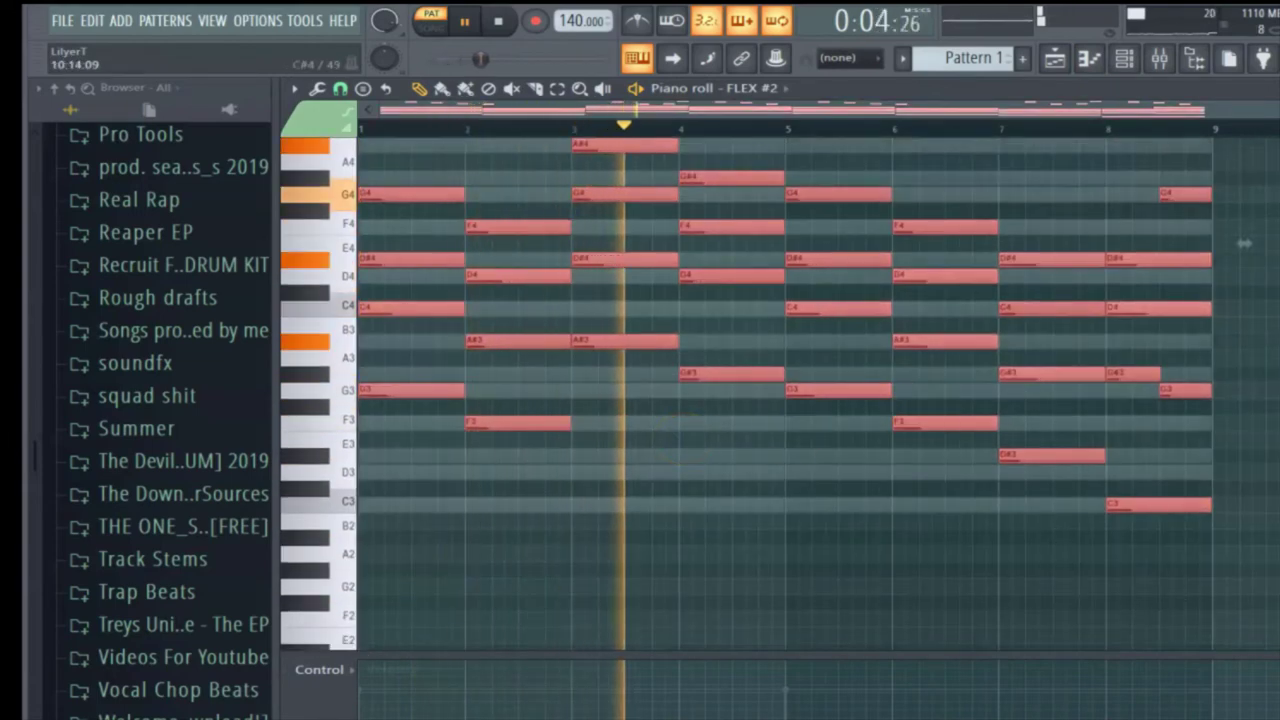
left_click(688, 443)
left_click(1055, 58)
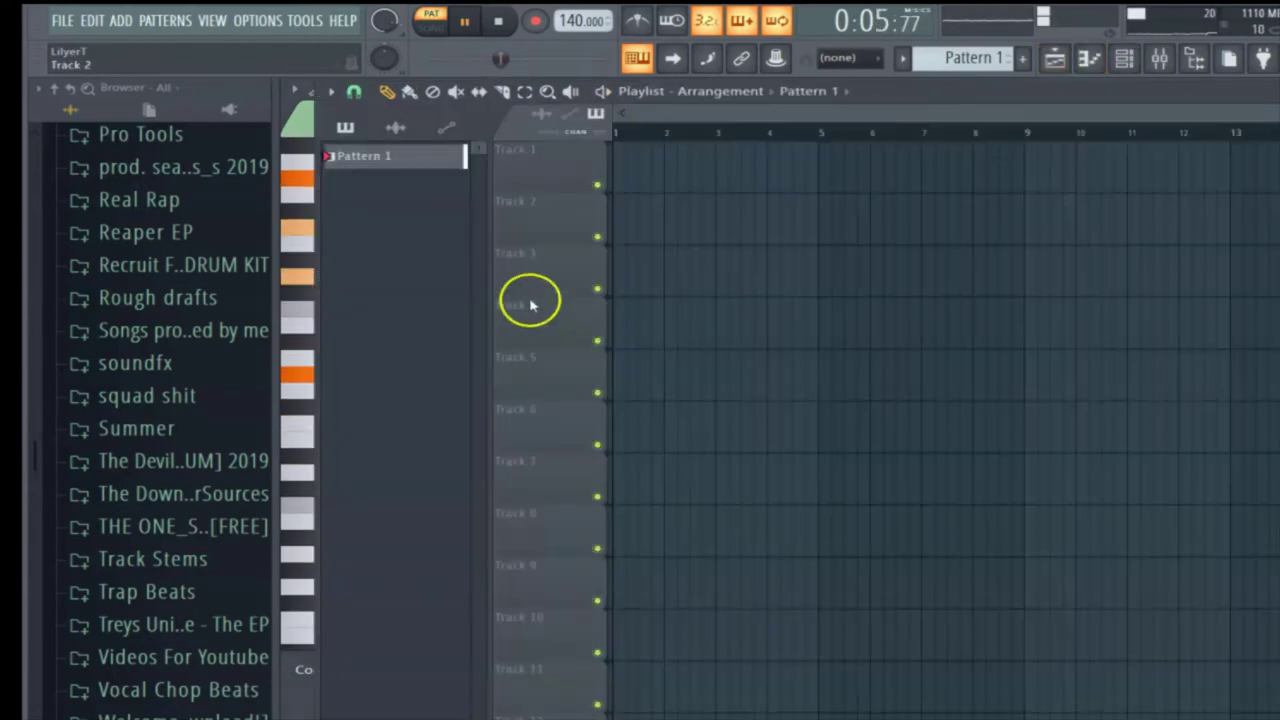
left_click(1092, 58)
- Delete the high D5–G5 arpeggio notes from the FLEX #2 pattern
left_click(497, 206)
right_click(609, 208)
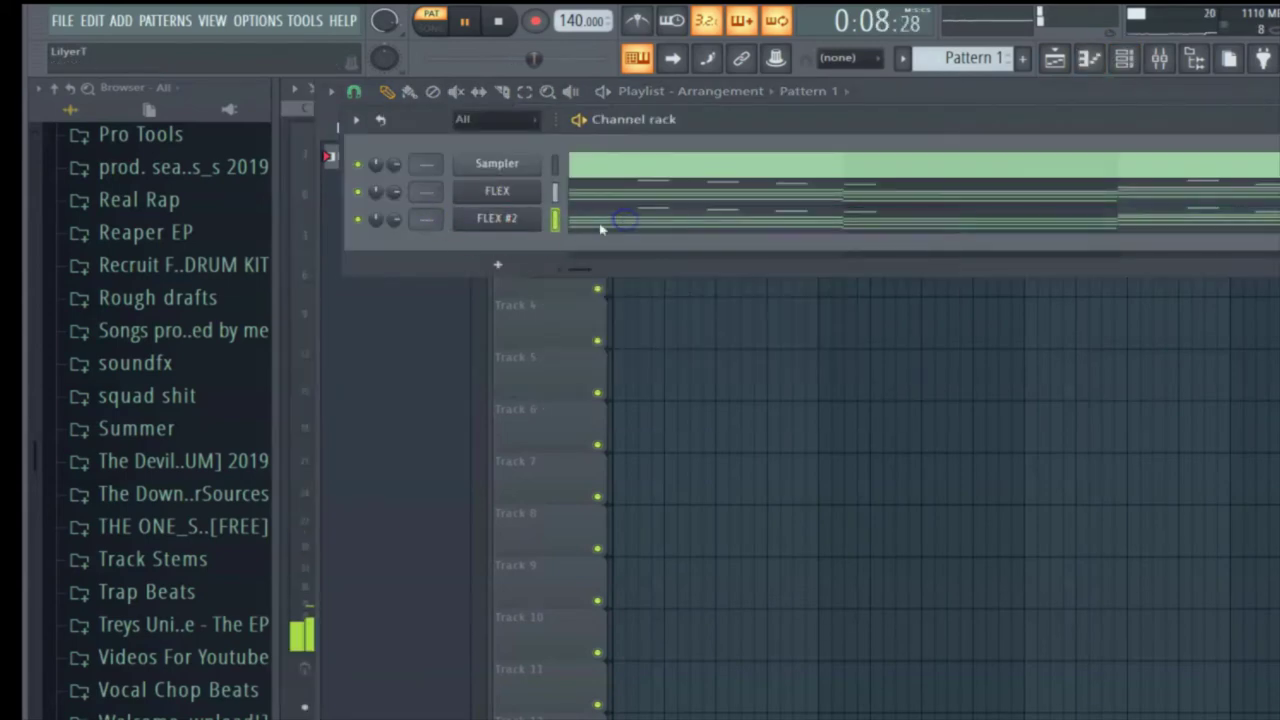
right_click(601, 228)
left_click(580, 216)
mouse_move(666, 222)
left_mouse_down()
mouse_move(1275, 396)
mouse_move(323, 449)
left_mouse_up()
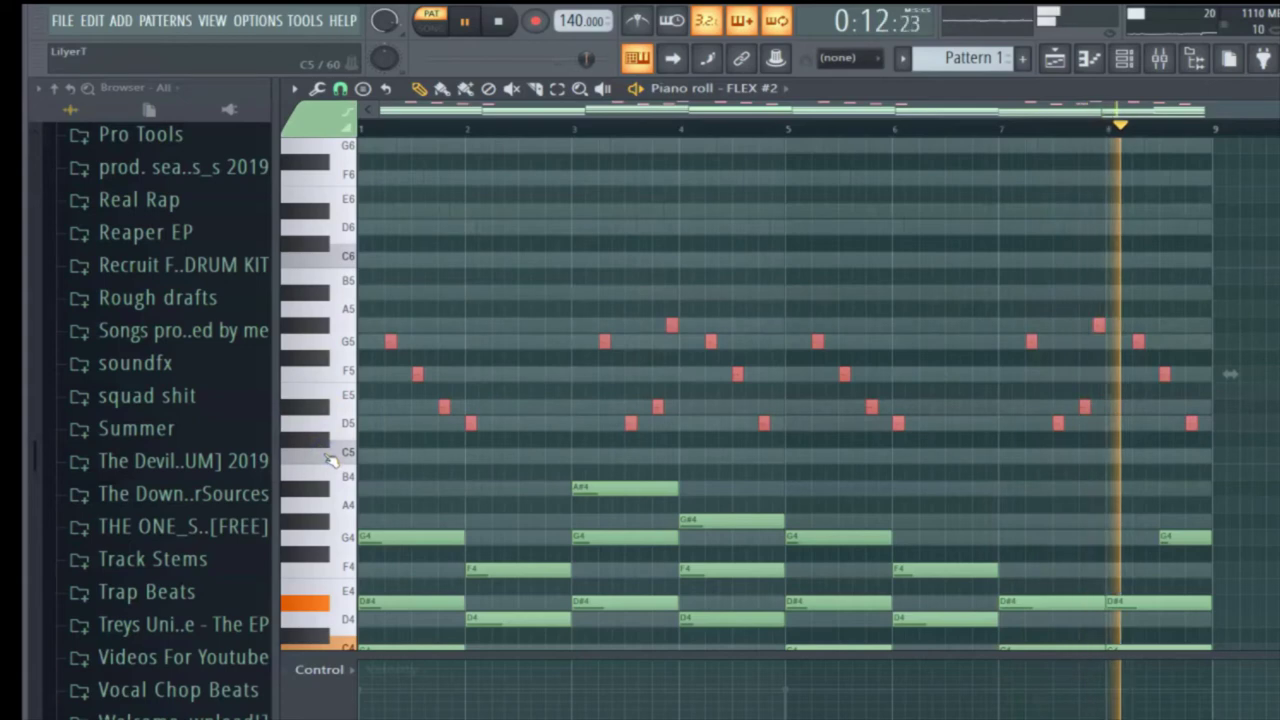
key("Delete")
left_click(1123, 58)
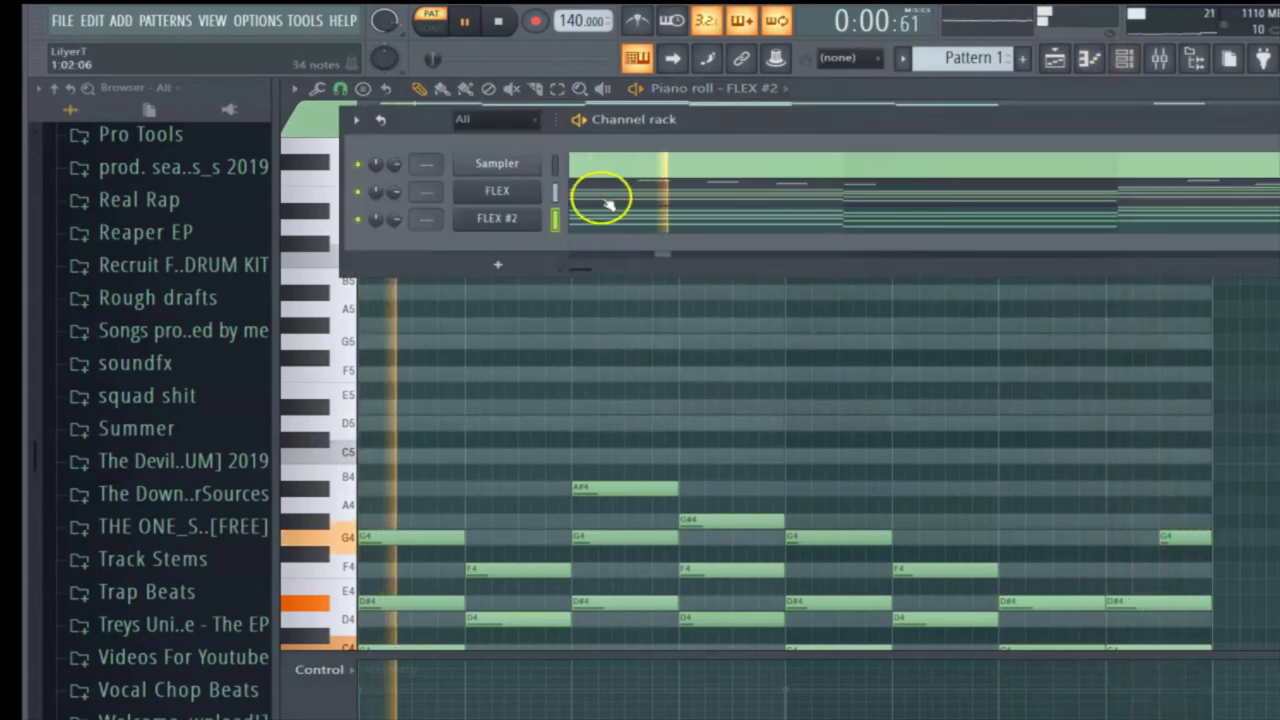
scroll(166, 163, "up", 4)
- Add a new Serum instrument channel
left_click(120, 20)
mouse_move(329, 206)
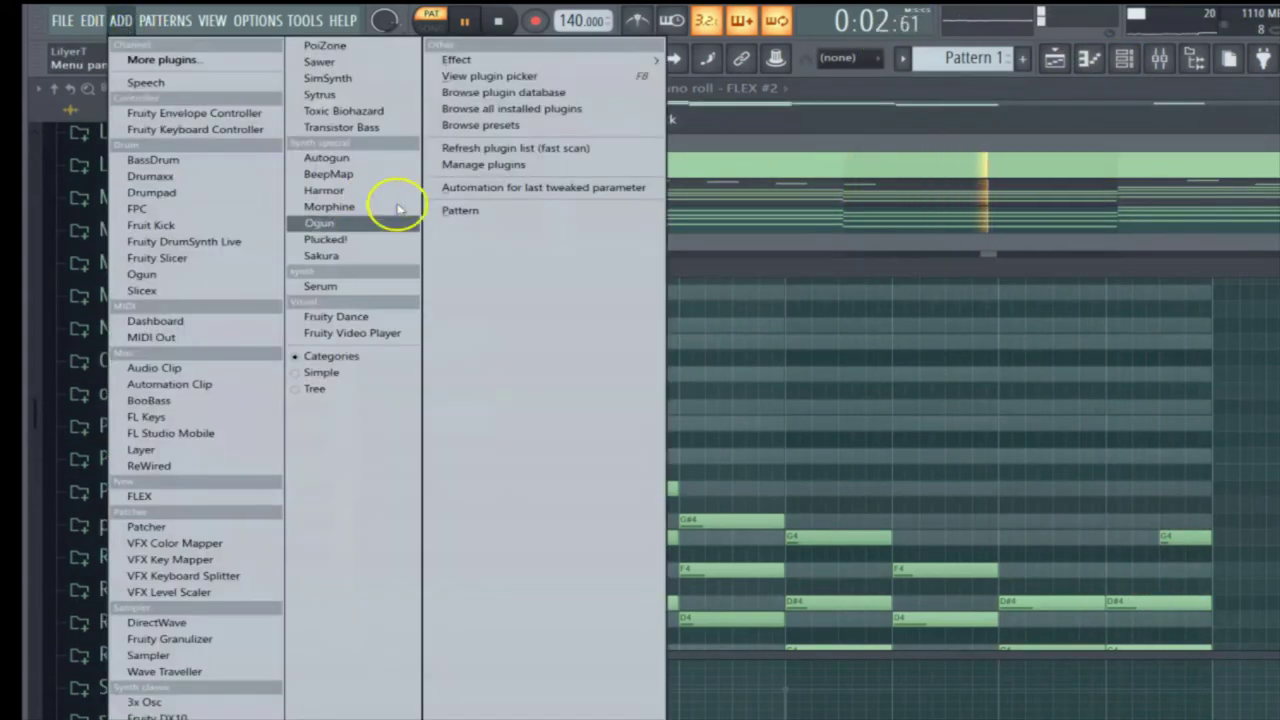
left_click(320, 286)
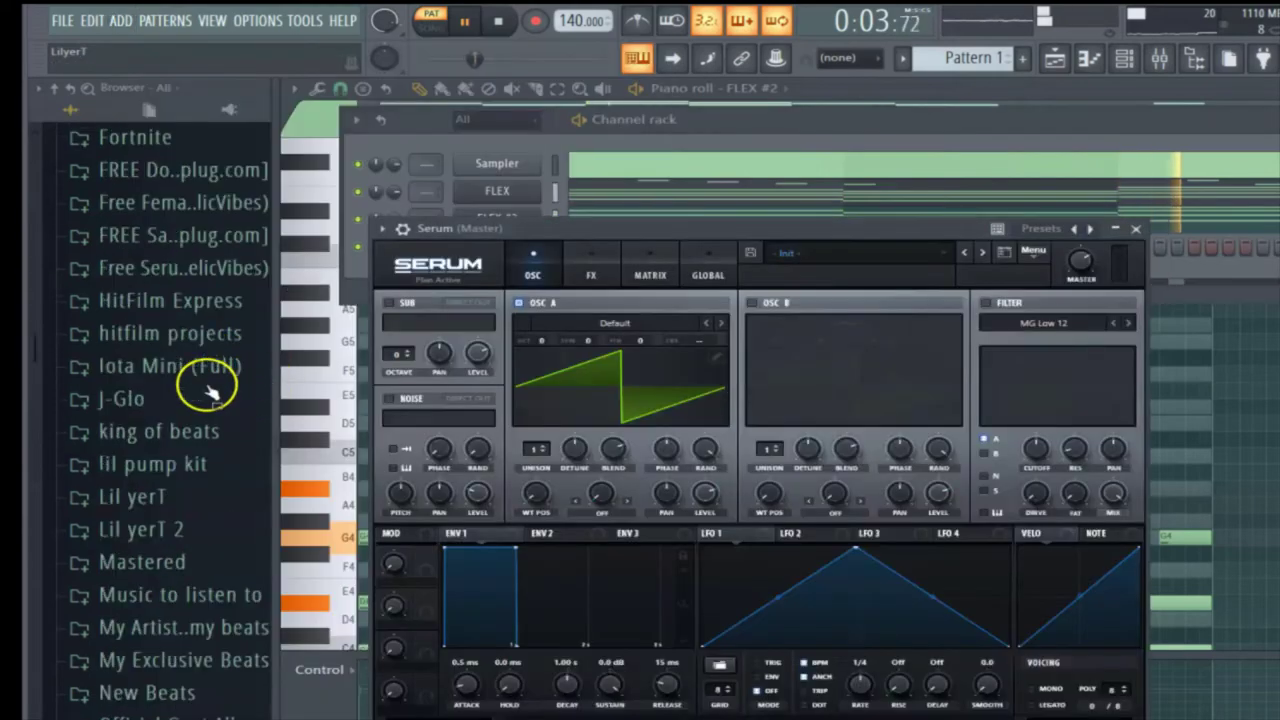
scroll(210, 393, "up", 5)
scroll(194, 400, "up", 3)
scroll(171, 400, "up", 4)
scroll(171, 406, "up", 4)
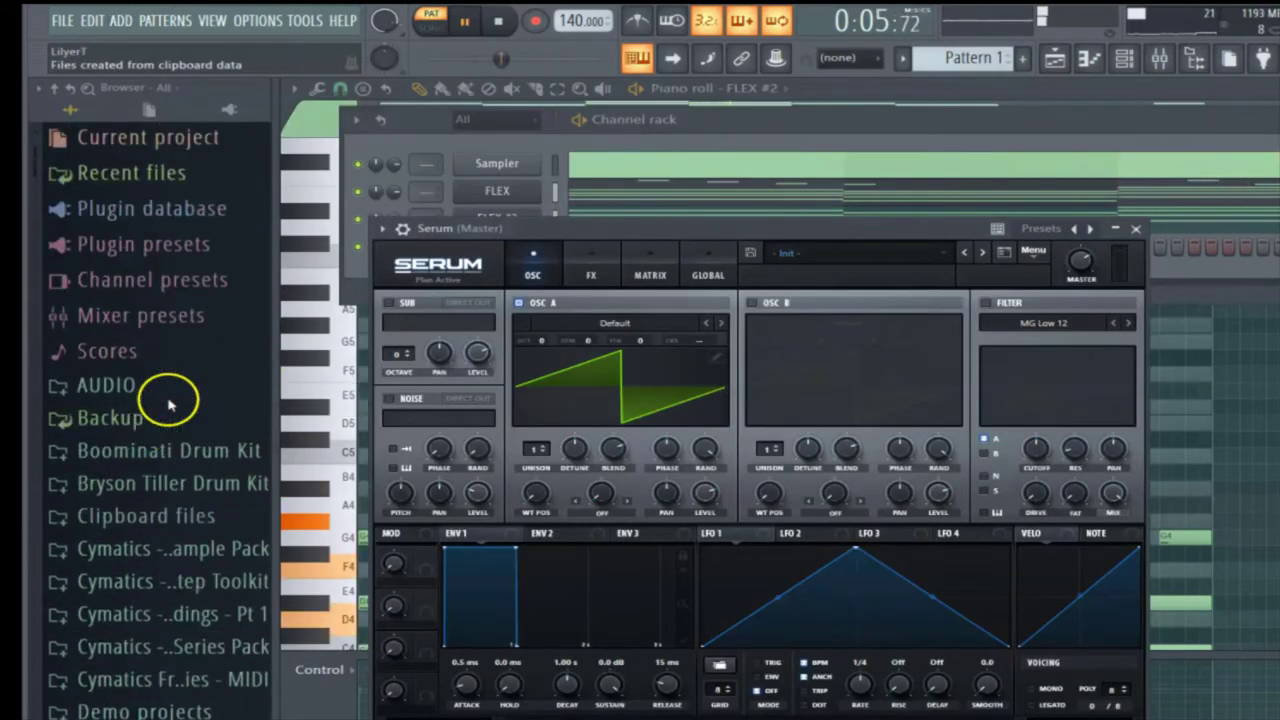
scroll(170, 403, "down", 5)
scroll(180, 270, "down", 5)
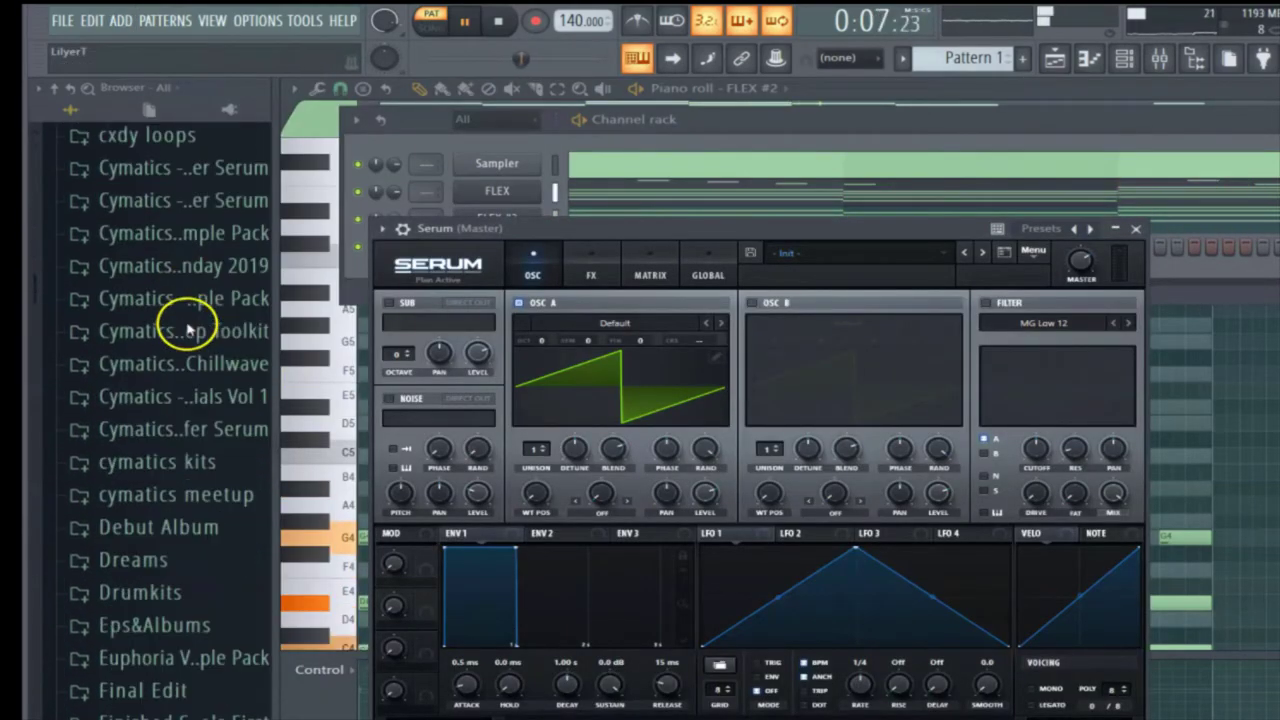
- Load the Cymatics KEYS - Friendship preset into Serum and give it the D5–A5 melody
left_click(235, 200)
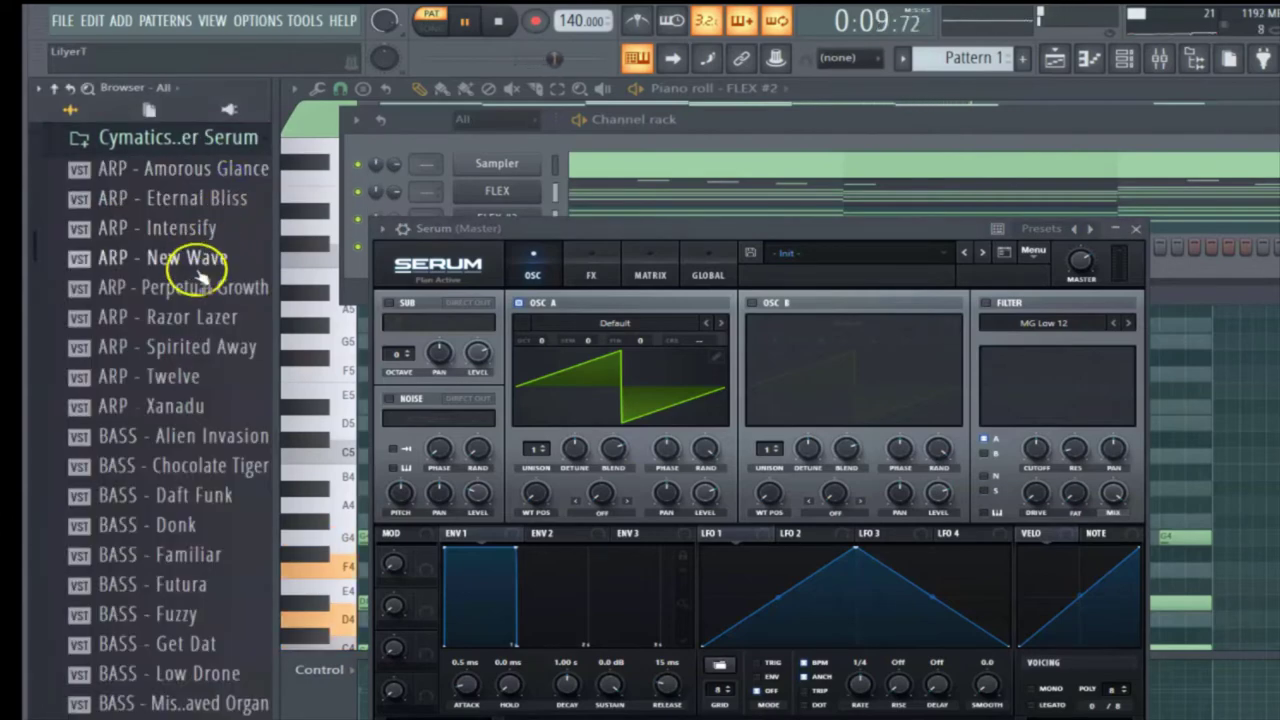
scroll(199, 276, "down", 4)
scroll(190, 290, "down", 8)
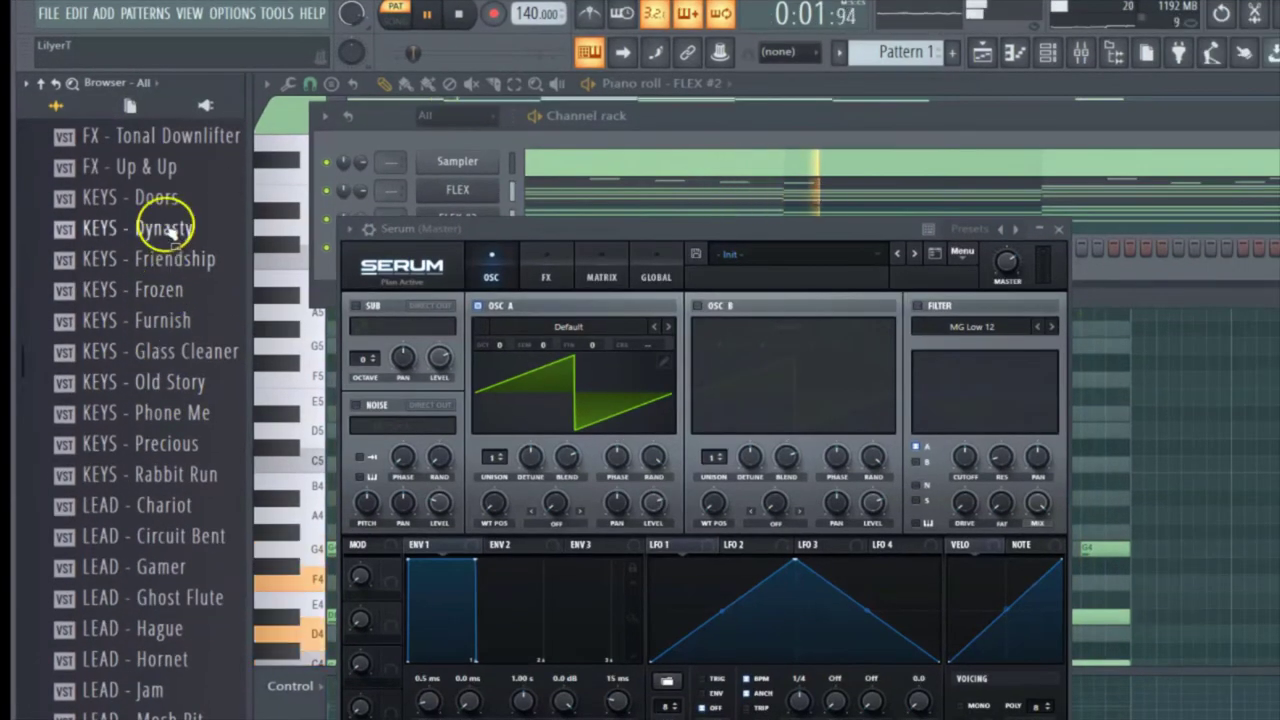
left_click_drag(178, 262, 650, 475)
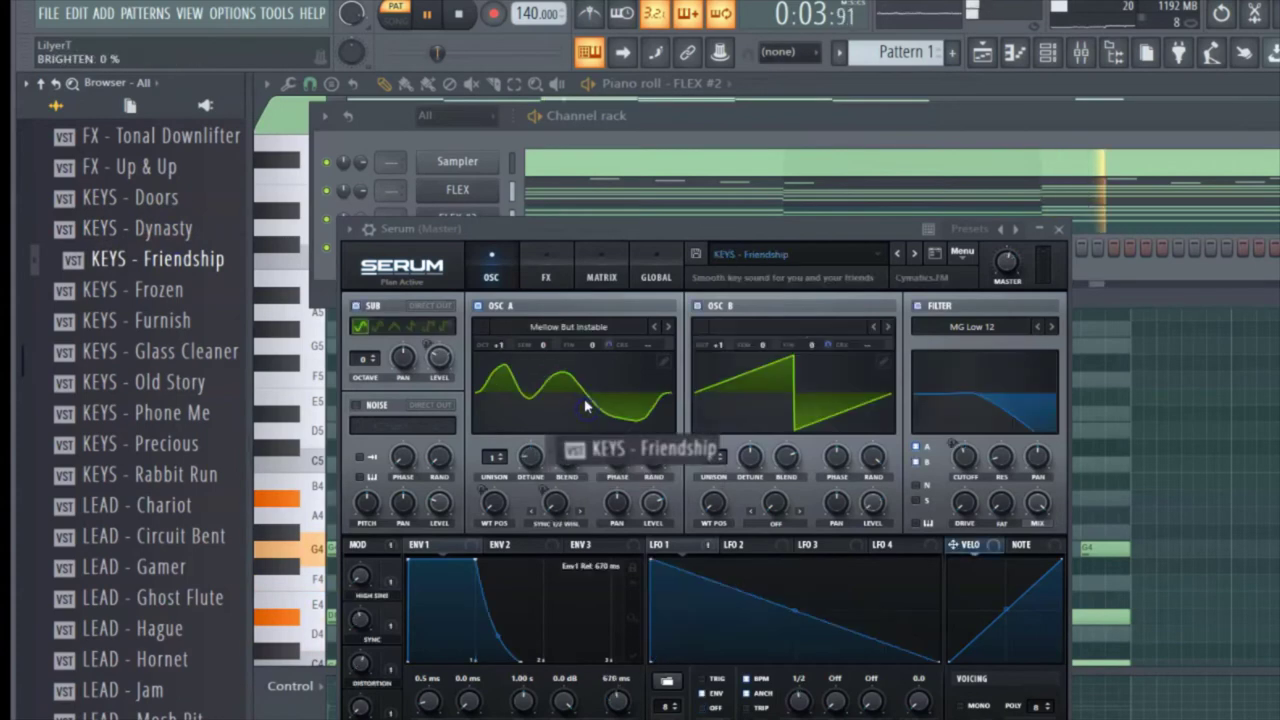
left_click(1058, 229)
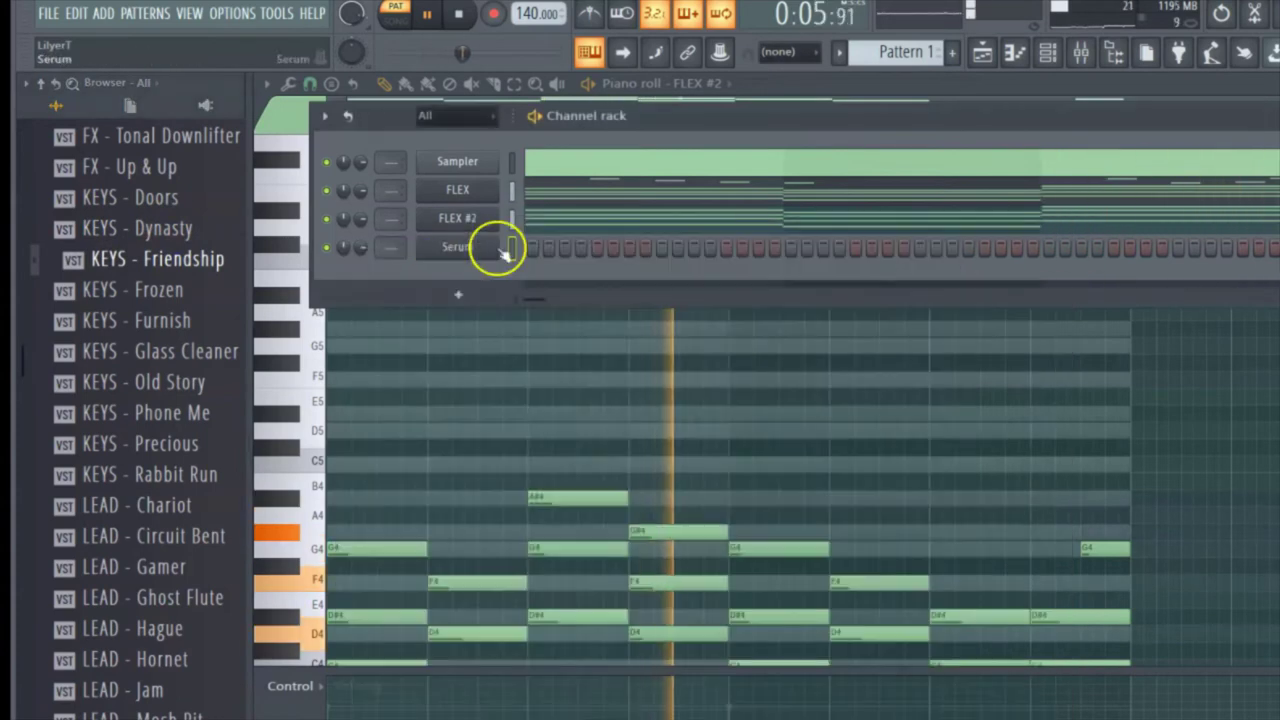
right_click(505, 250)
left_click(571, 249)
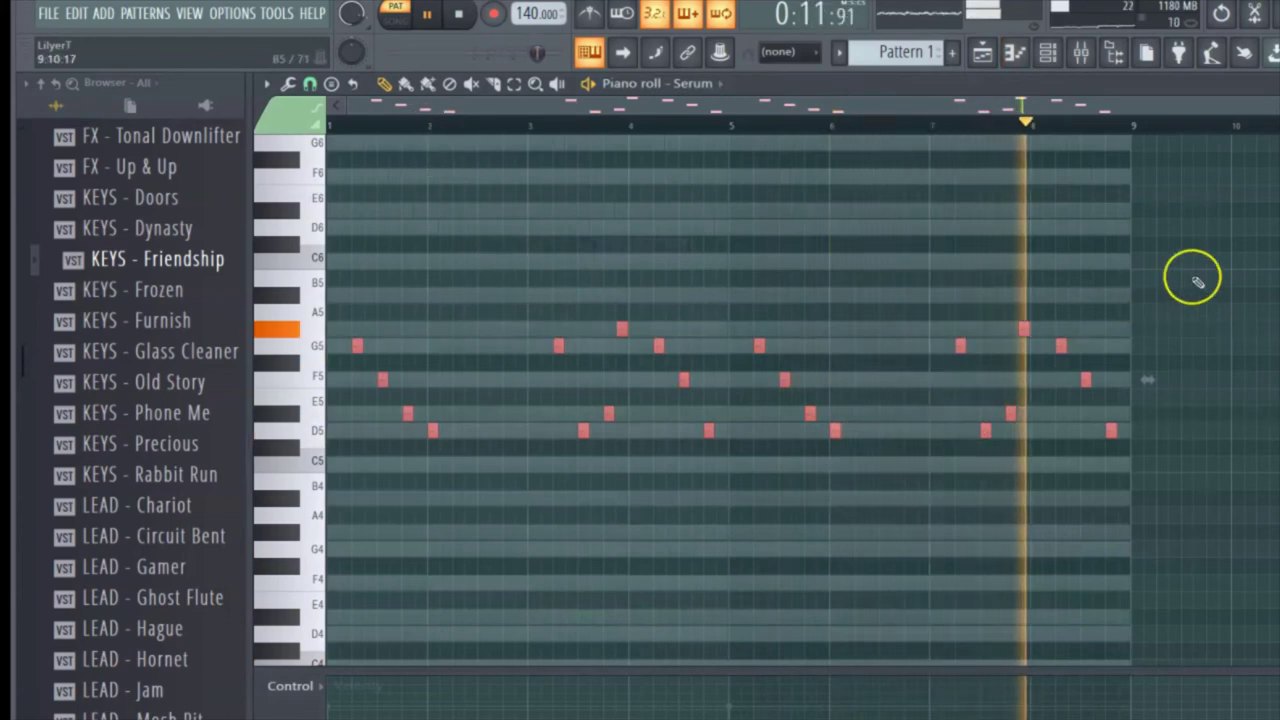
left_click(1081, 52)
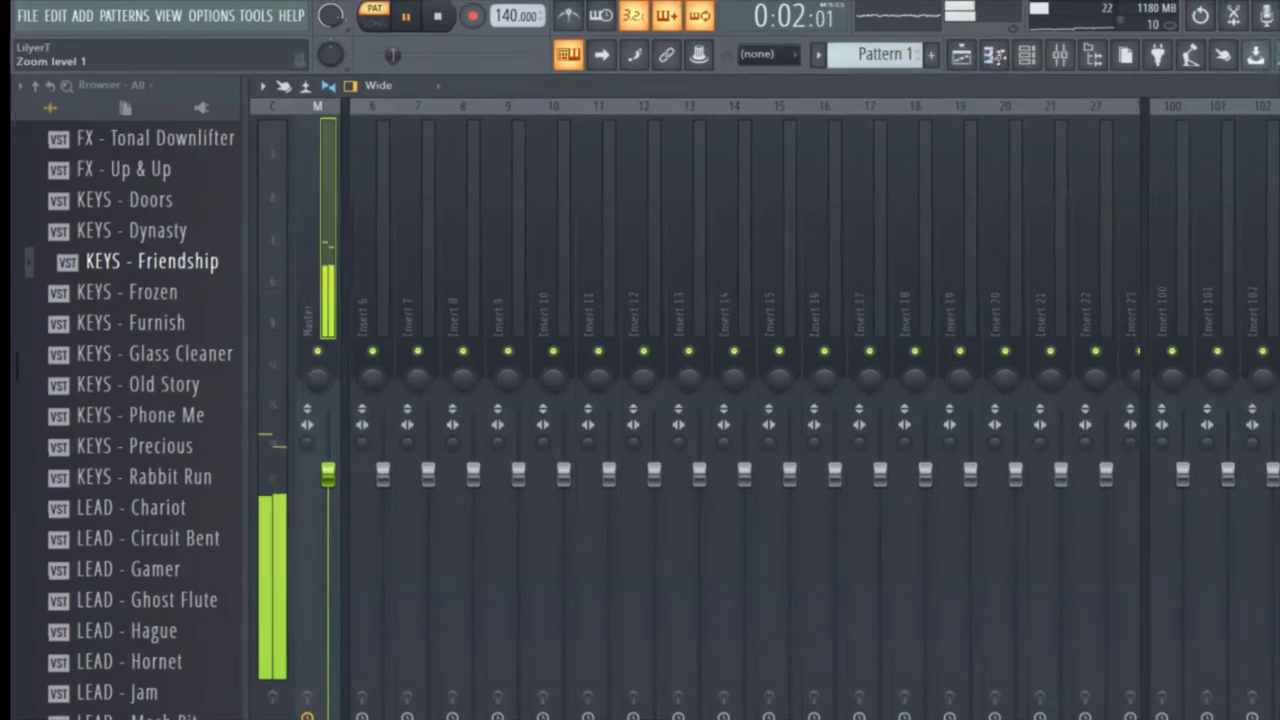
- Lower Serum's volume and route FLEX, FLEX #2 and Serum to mixer inserts 1, 2 and 3
left_click(1014, 52)
left_click(1033, 50)
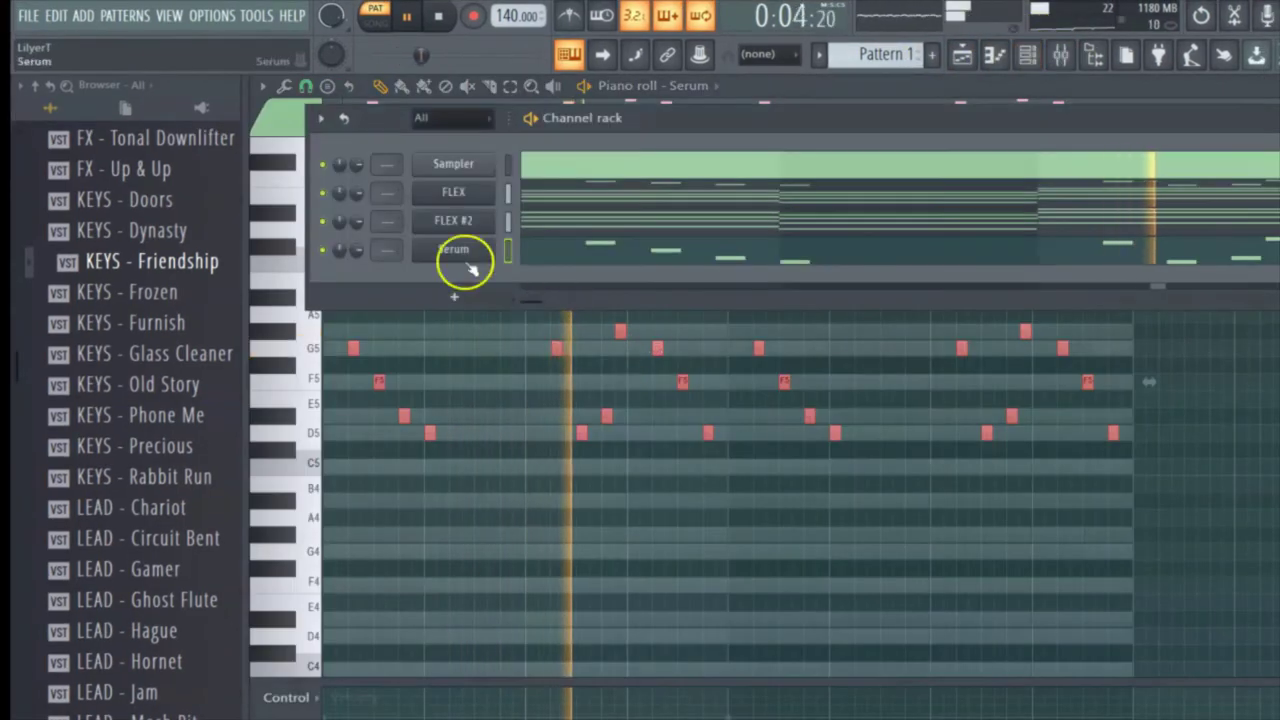
left_click_drag(357, 249, 350, 263)
left_click_drag(391, 206, 386, 220)
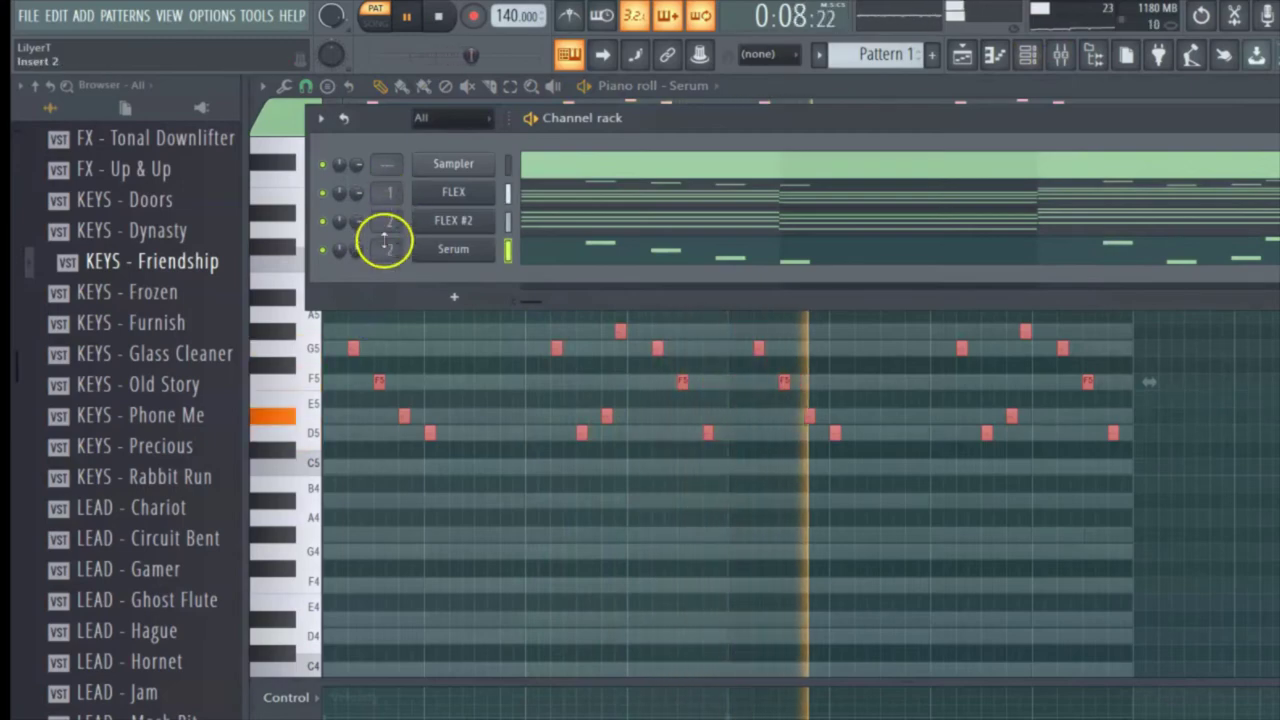
scroll(140, 440, "up", 3)
scroll(120, 420, "up", 5)
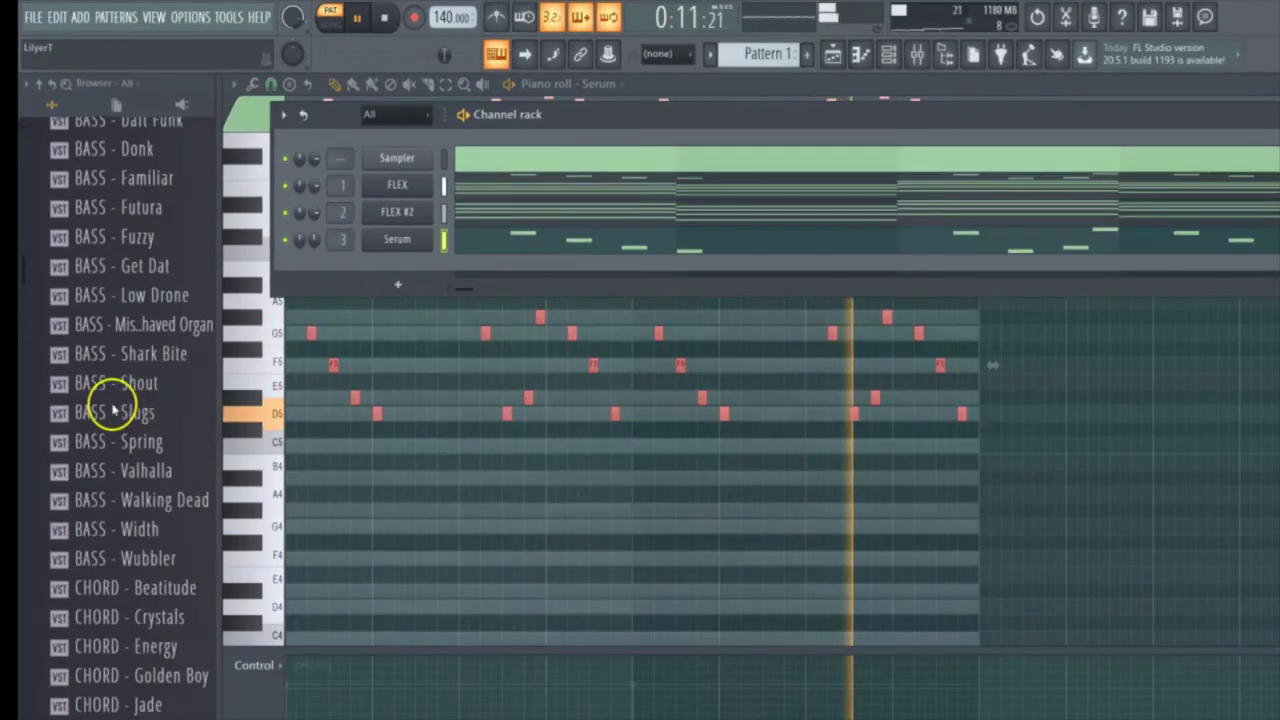
scroll(109, 360, "up", 5)
left_click(110, 318)
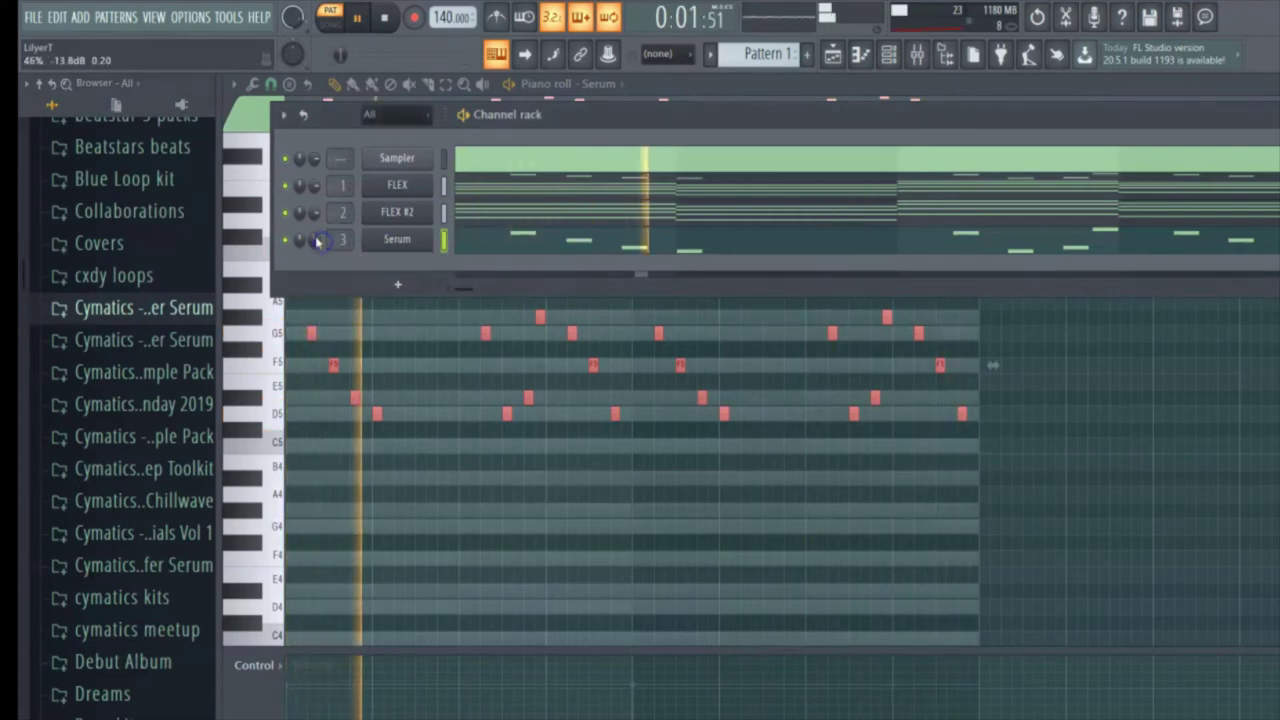
left_click(894, 57)
- Lower inserts 2 and 3; add Parametric EQ 2 (40Hz - 18kHz cut) and Ozone 9 Vintage EQ to insert 3
left_click(337, 452)
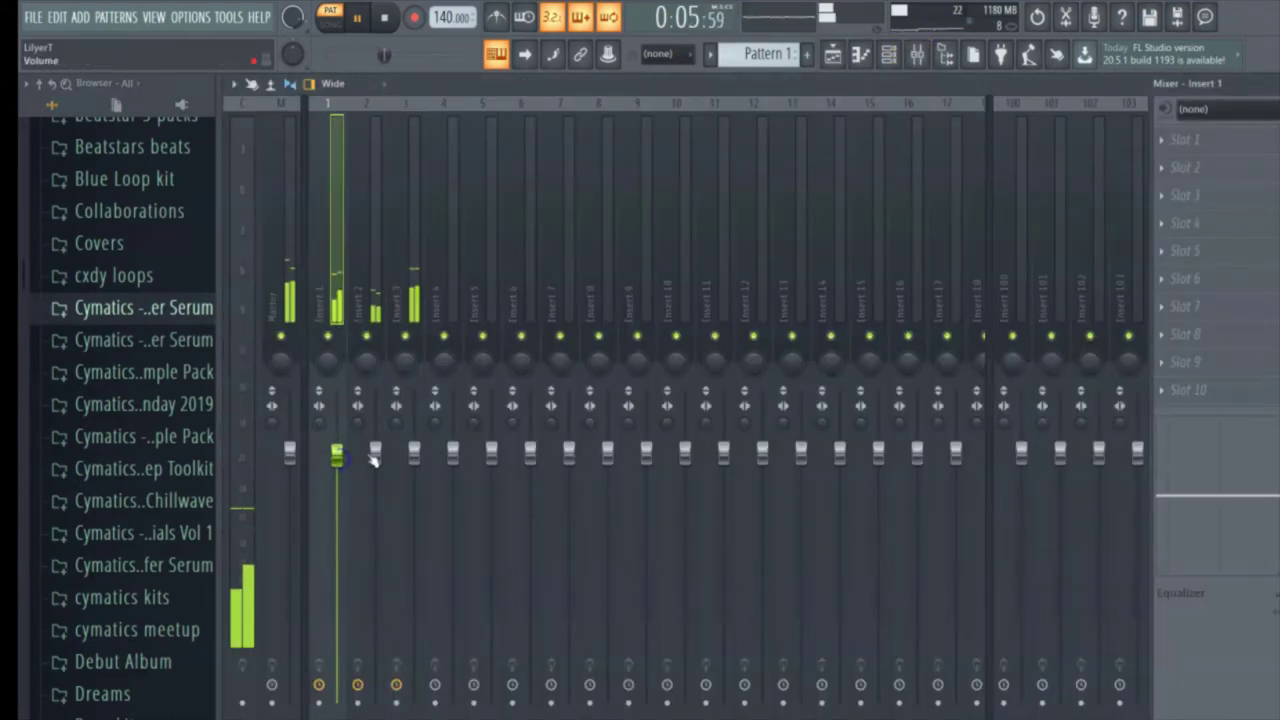
left_click_drag(375, 452, 375, 478)
left_click_drag(414, 452, 414, 488)
left_click(1212, 143)
left_click(963, 645)
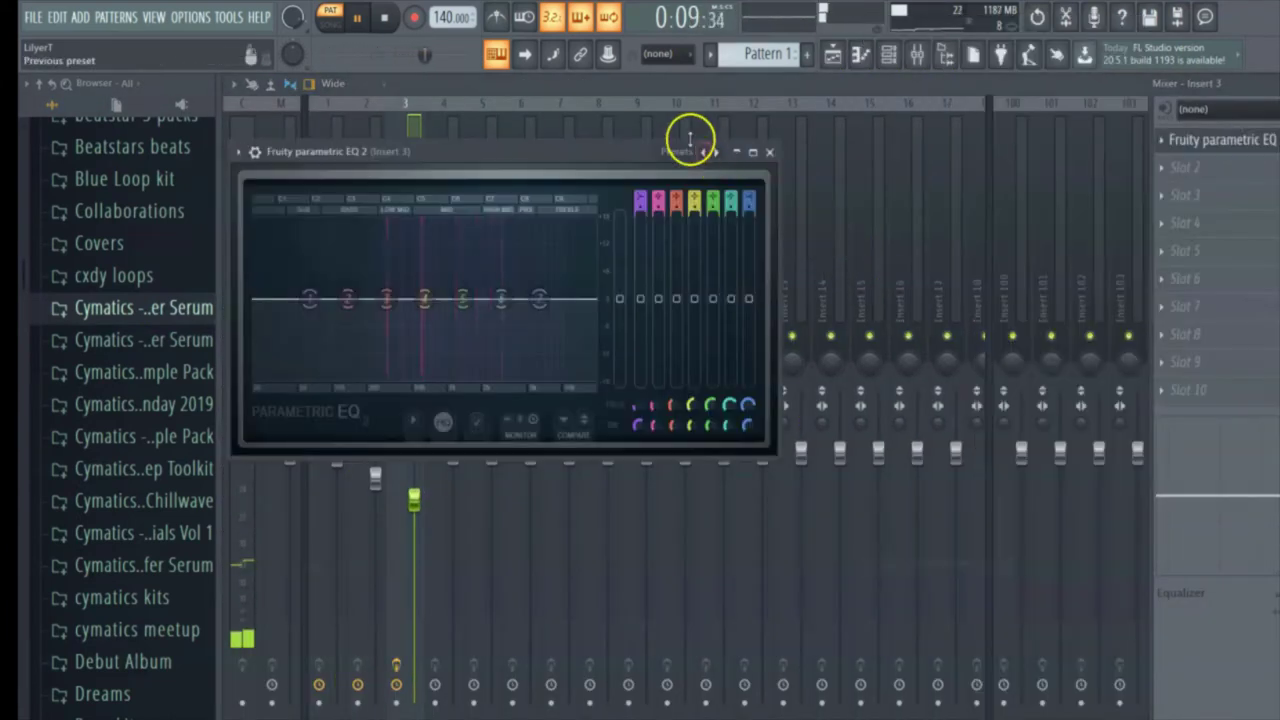
left_click(690, 151)
left_click(808, 214)
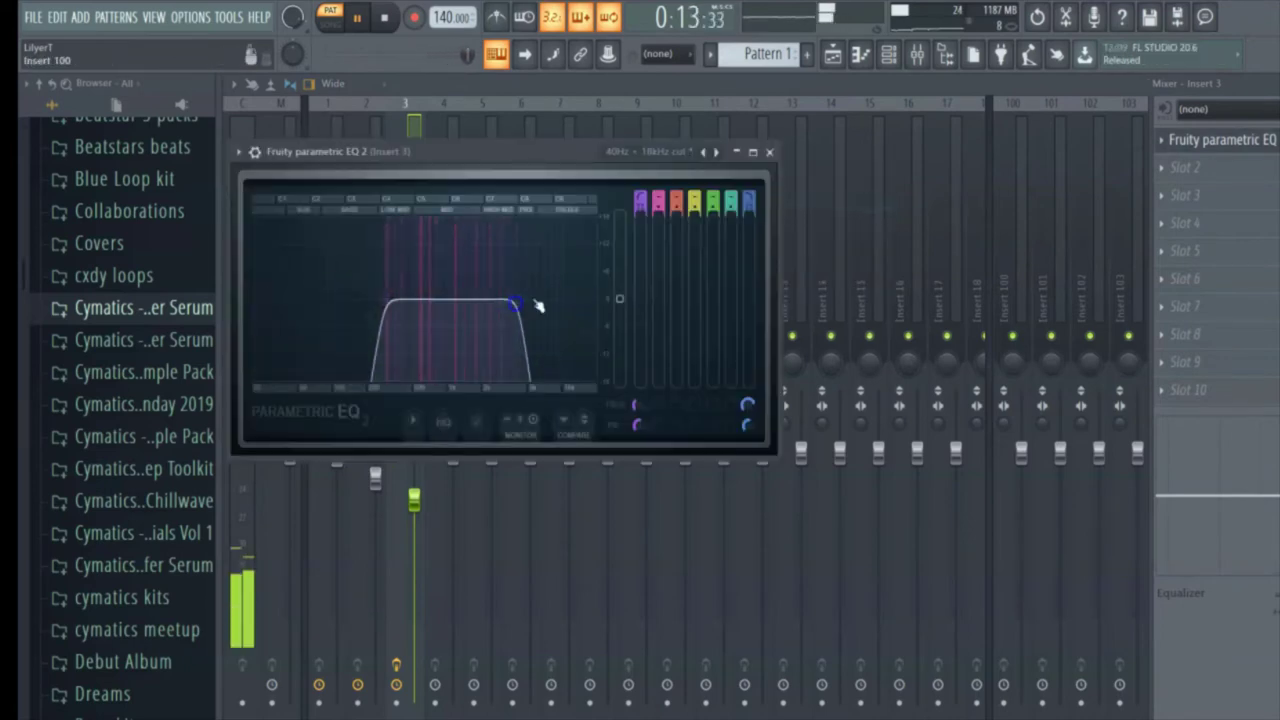
left_click(1200, 167)
left_click(1200, 170)
left_click(958, 674)
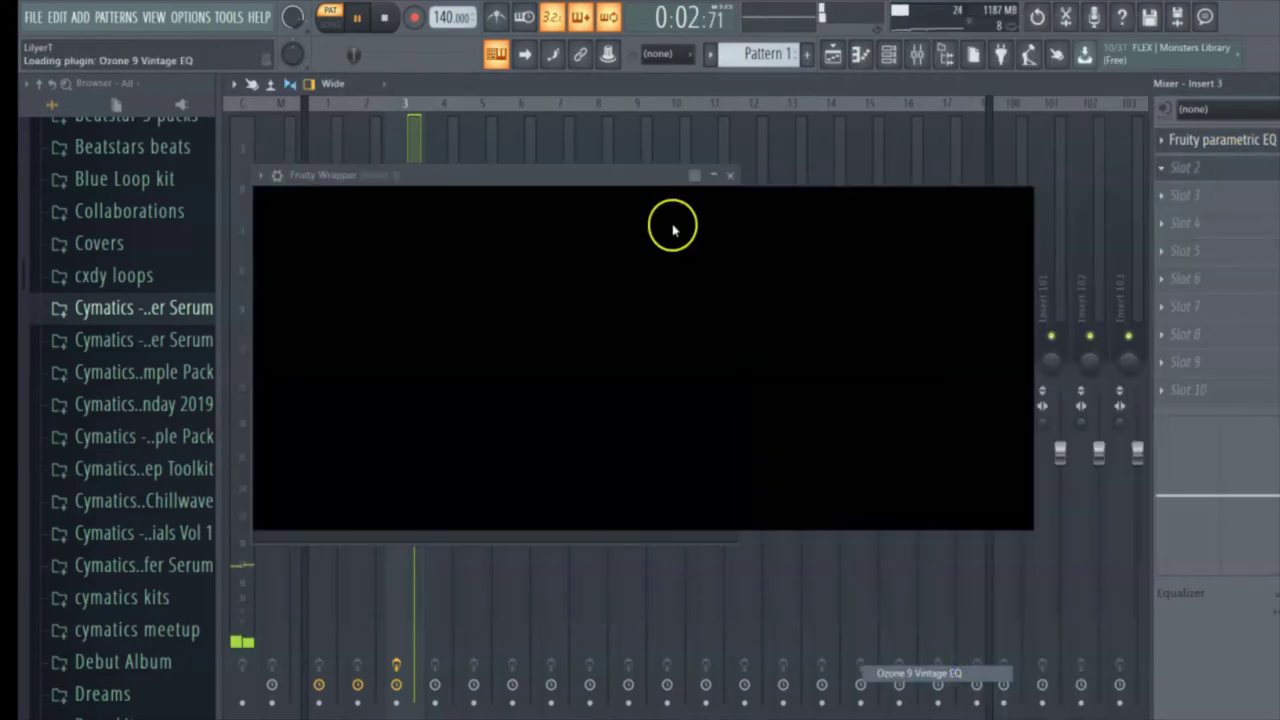
key("Escape")
- Give insert 2 Parametric EQ 2 (40Hz - 18kHz cut, low cut ~112Hz) and Ozone 9 Vintage EQ
left_click(375, 295)
left_click(1212, 140)
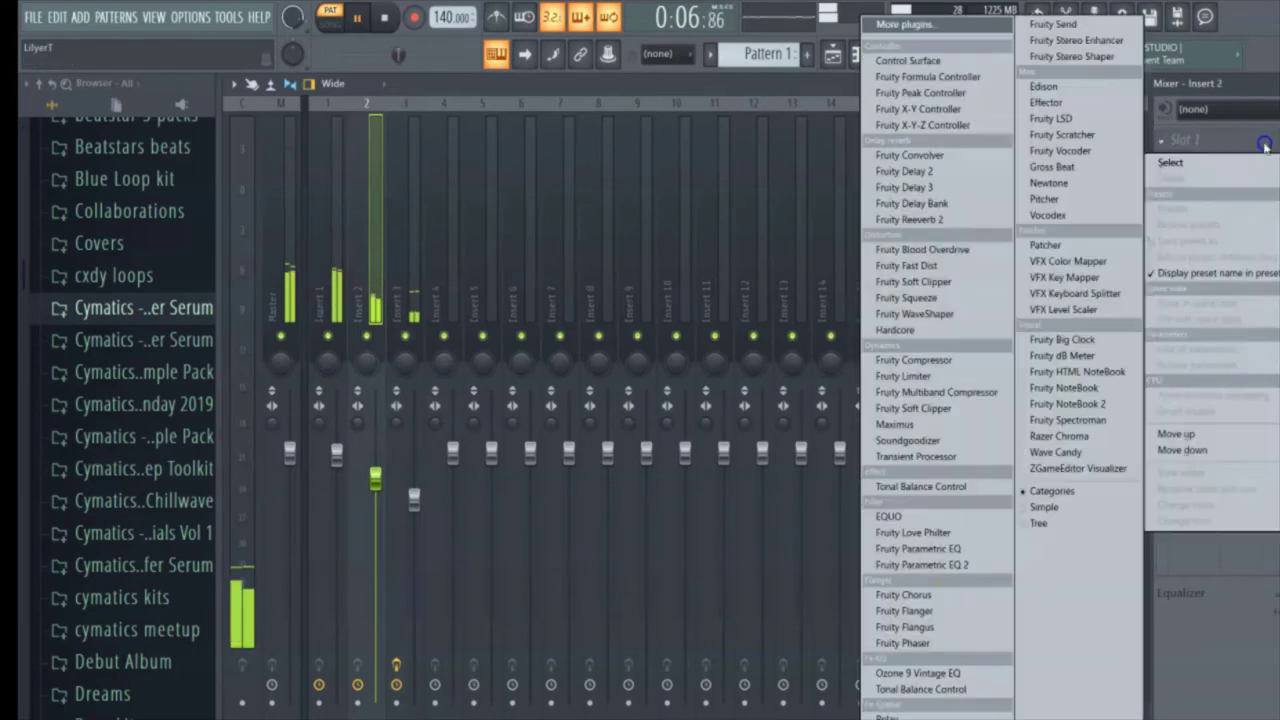
left_click(963, 569)
left_click(873, 297)
left_click(974, 349)
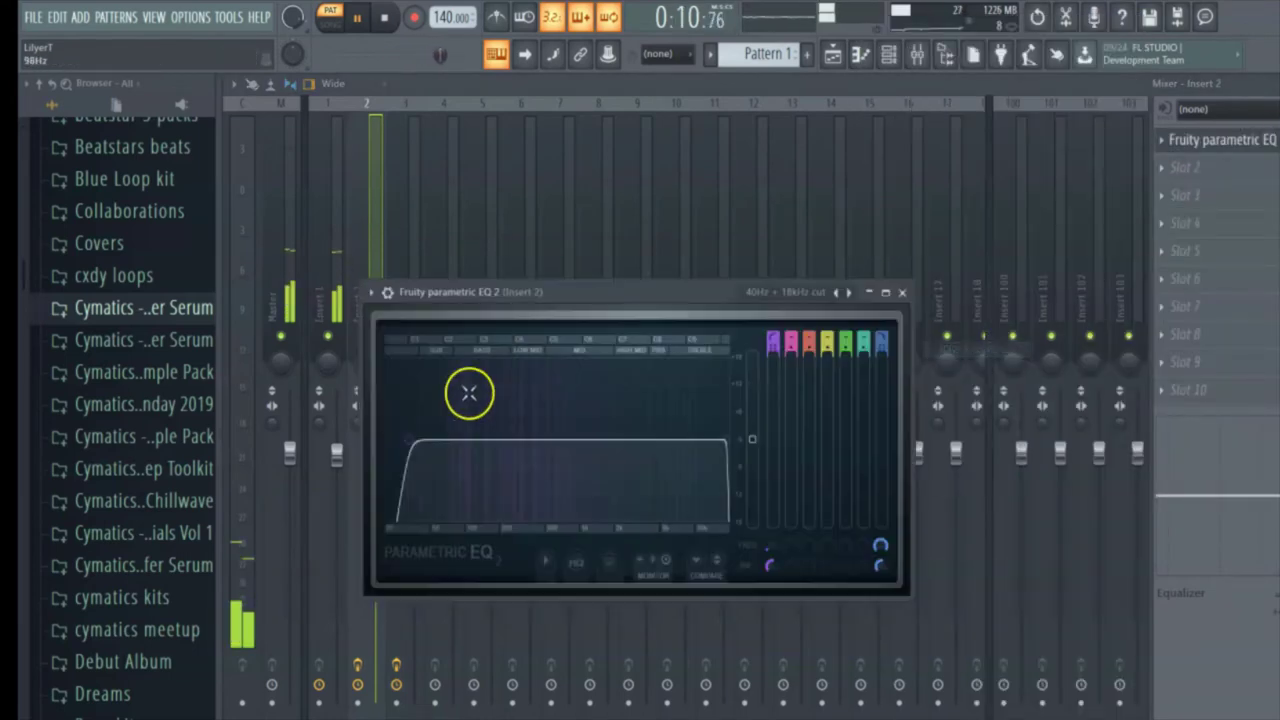
left_click_drag(466, 391, 560, 467)
left_click(901, 292)
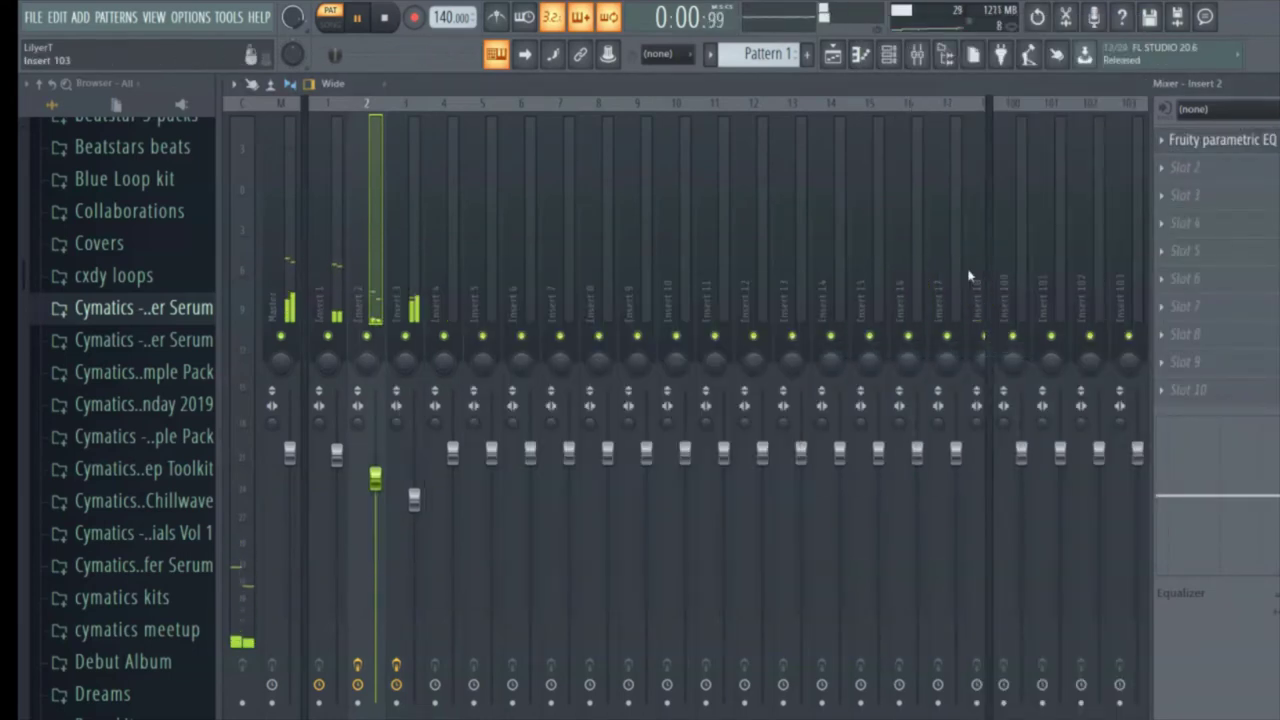
left_click(1185, 167)
left_click(958, 674)
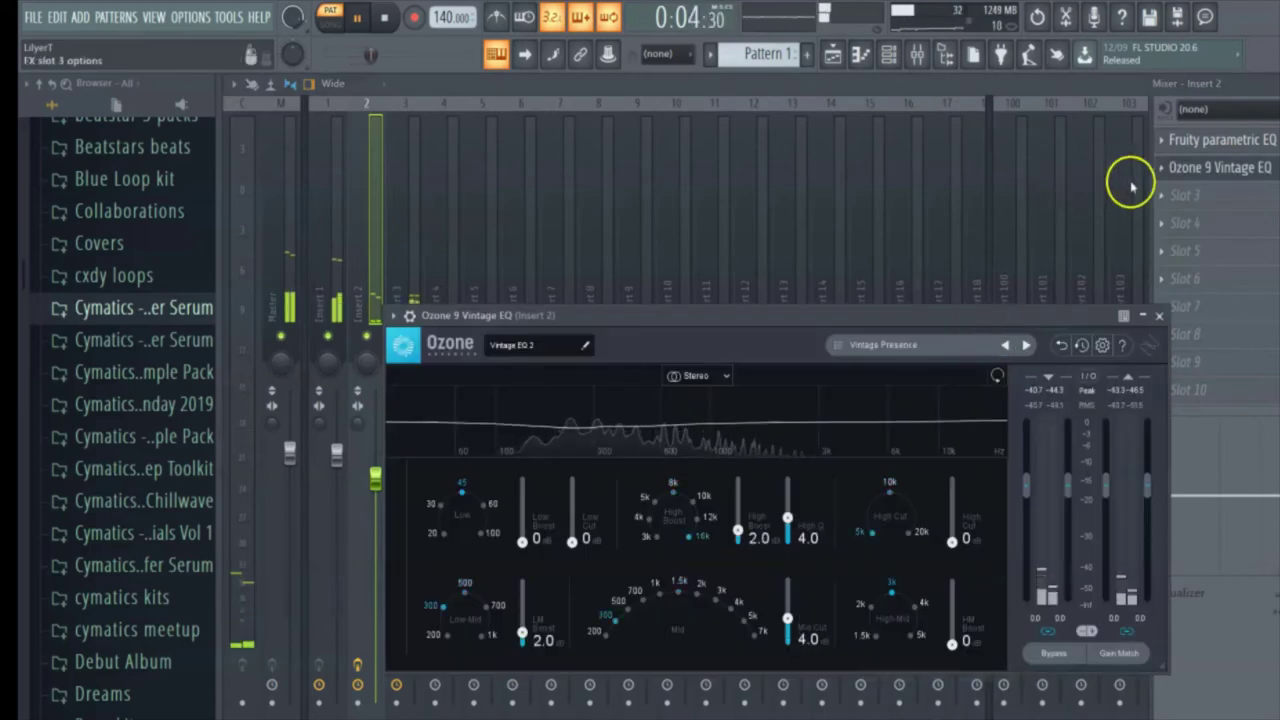
- Load Relay into Insert 2's third slot and set Insert 1's EQ to 40Hz - 18kHz cut
left_click(1165, 167)
left_click(1165, 195)
left_click(912, 25)
double_click(560, 282)
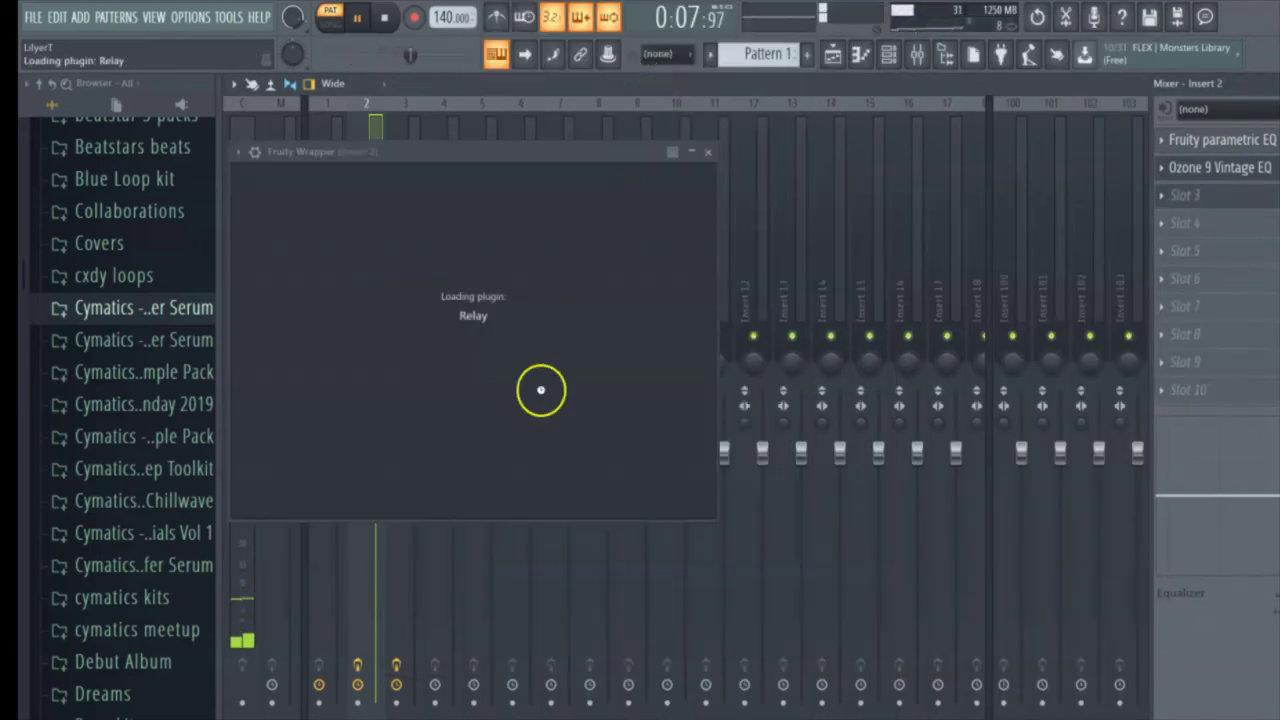
left_click(535, 151)
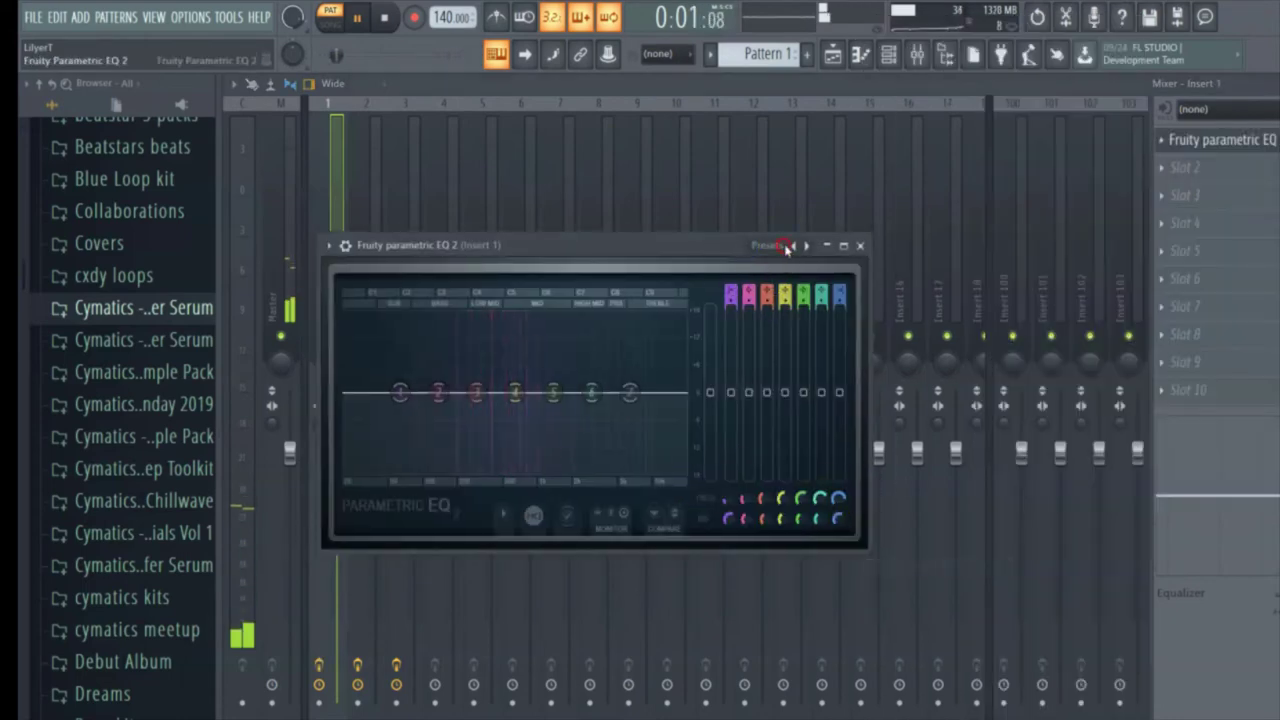
left_click(785, 245)
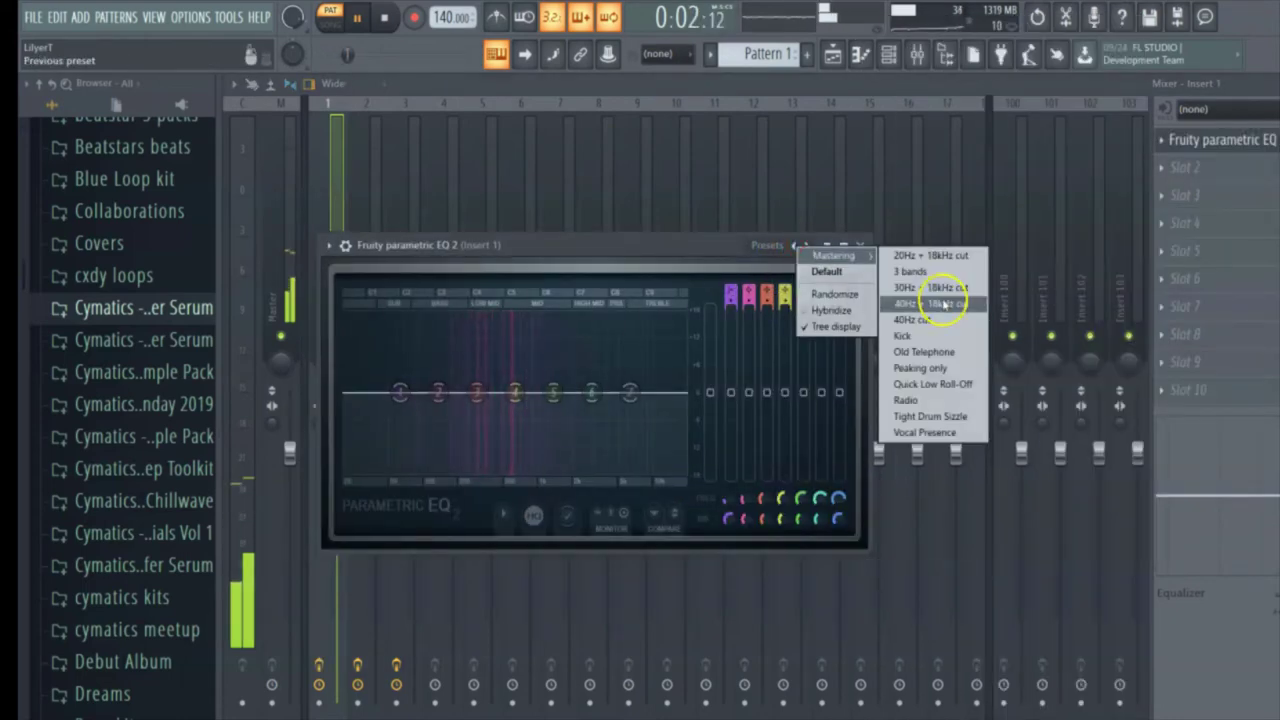
left_click(955, 295)
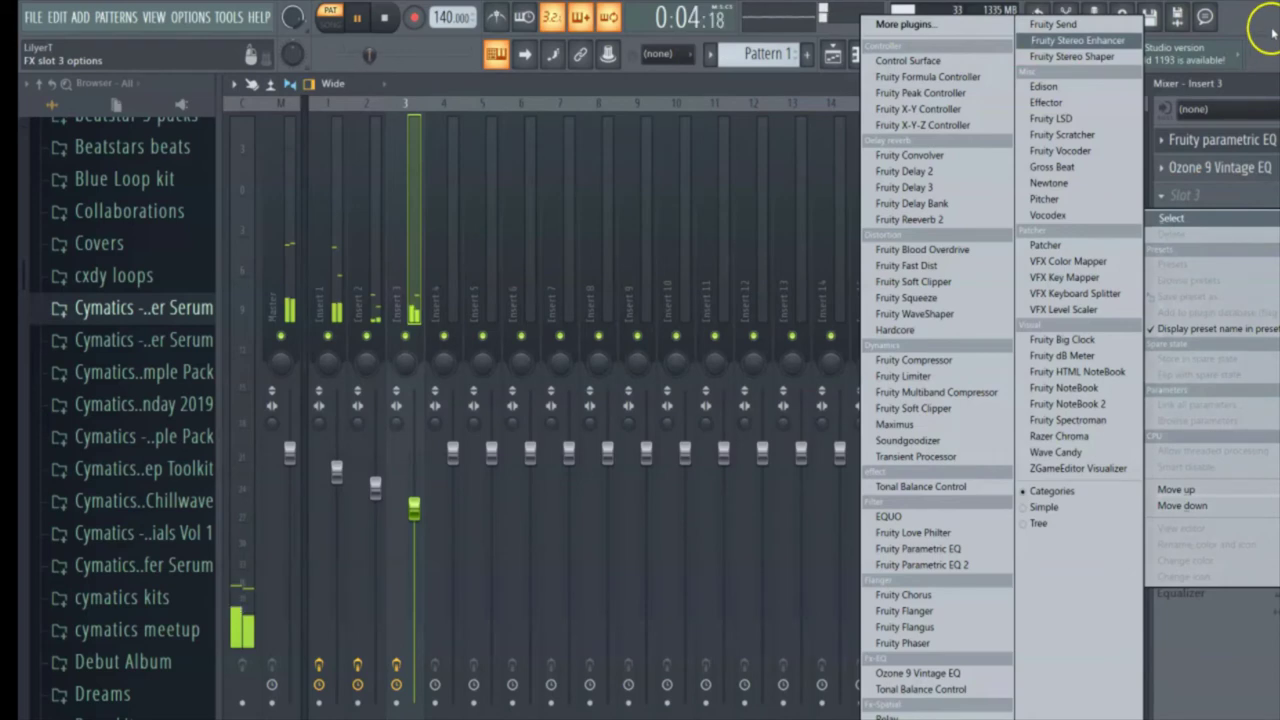
left_click(716, 243)
left_click(840, 55)
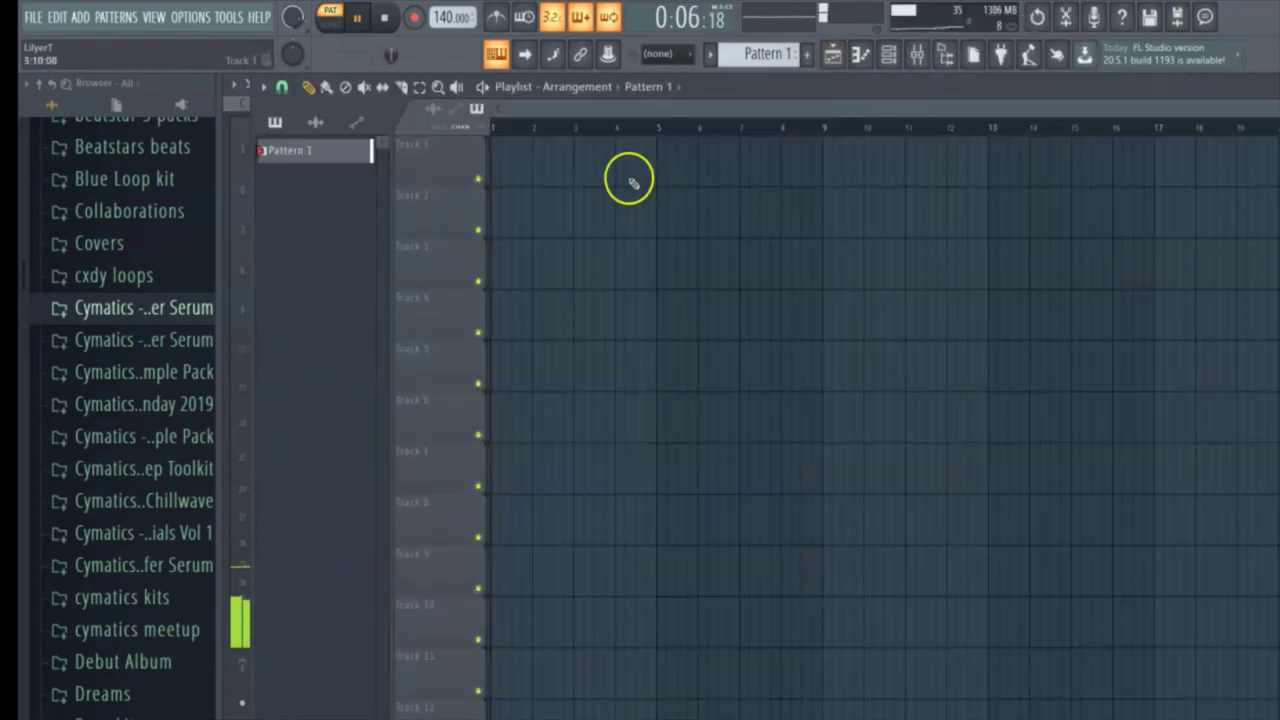
- Place Pattern 1 at the start of Track 1 and quick-render it as an audio clip
left_click_drag(633, 183, 510, 180)
right_click(290, 150)
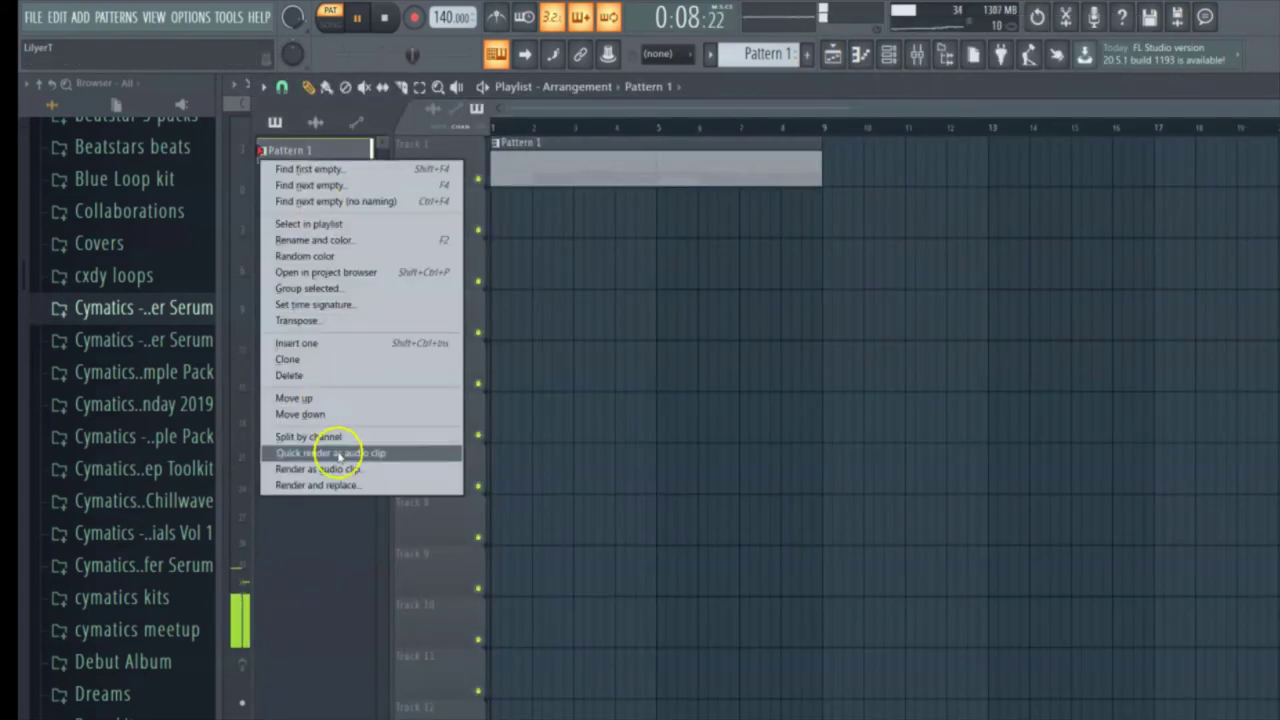
left_click(340, 456)
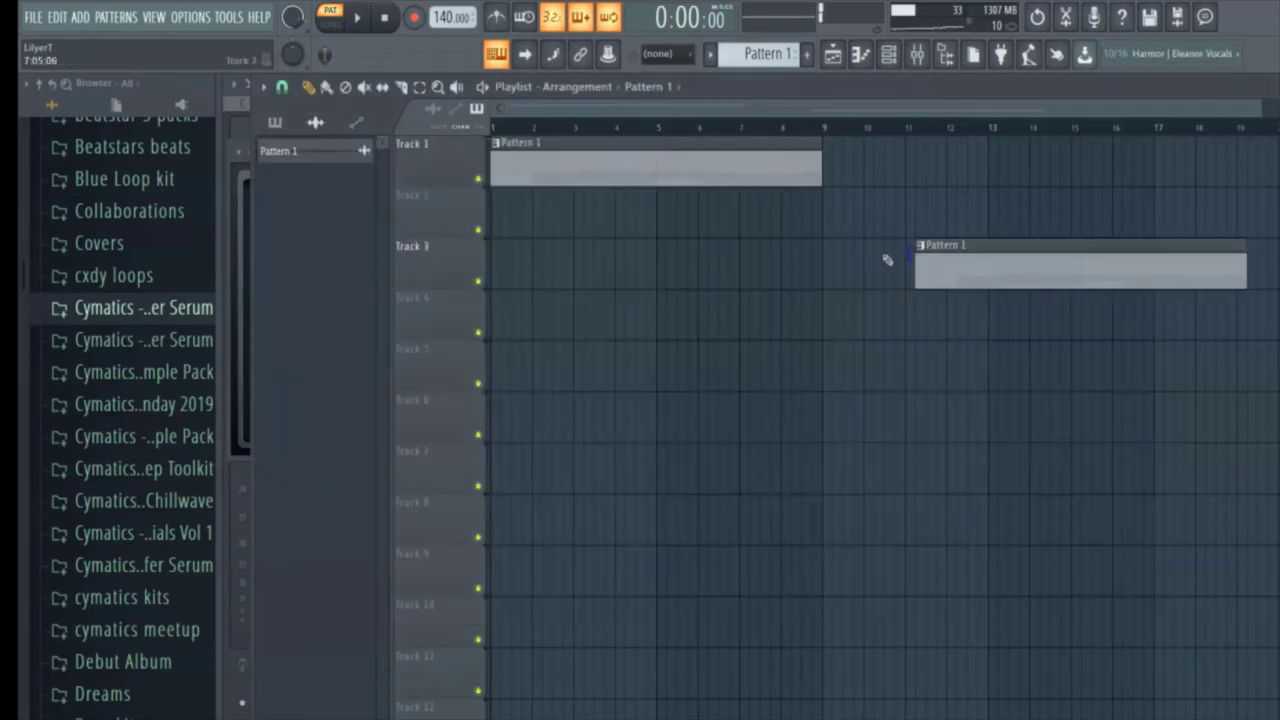
right_click(665, 175)
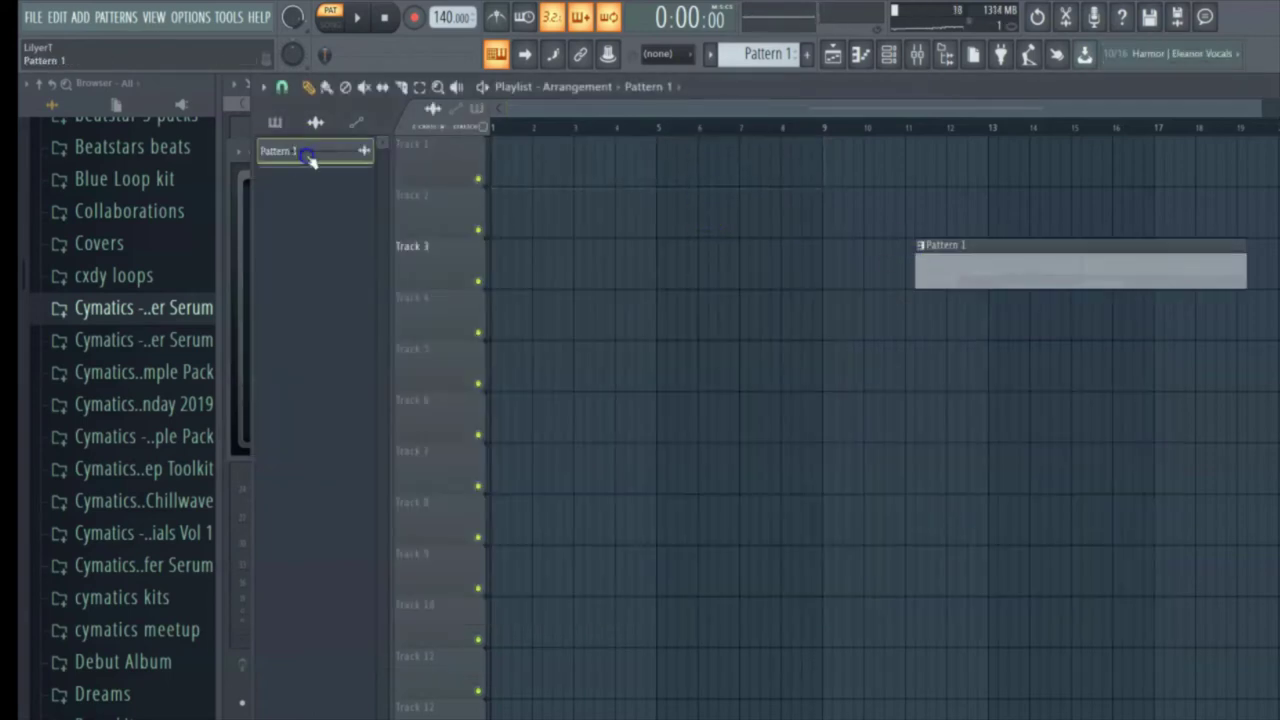
key("ctrl+z")
key("ctrl+z")
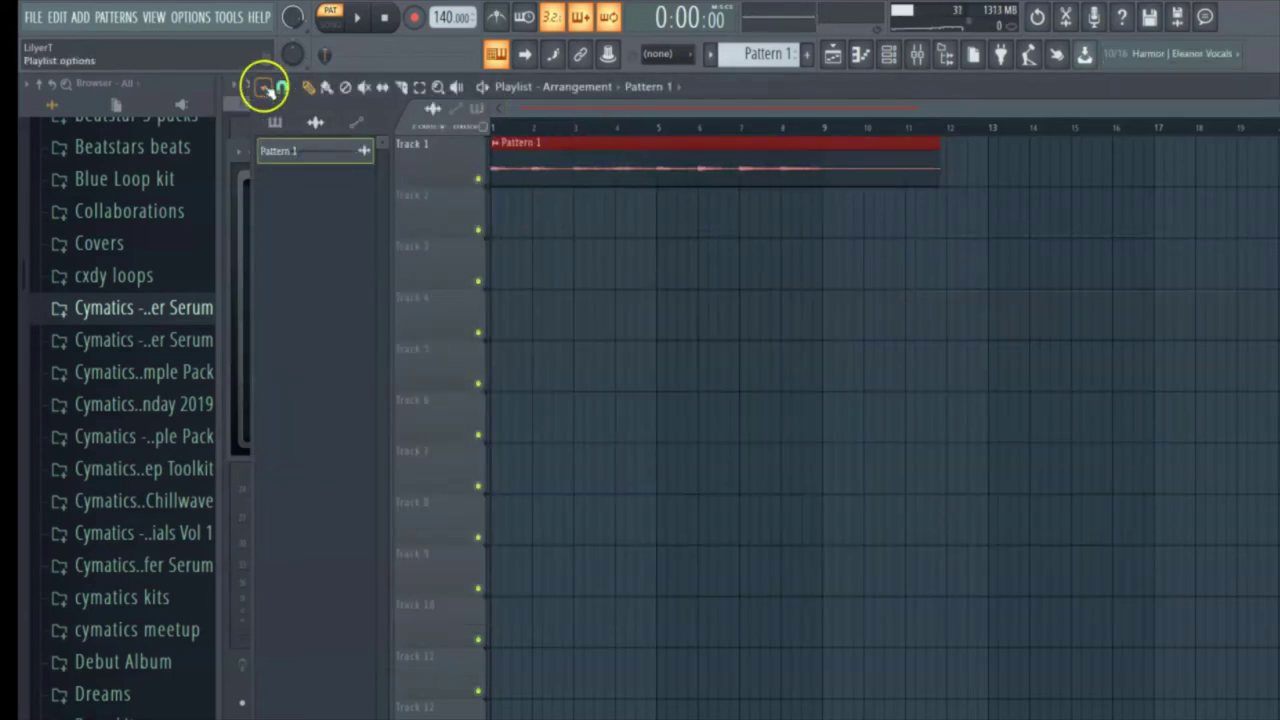
- Set snap to Bar and slice the clip at bar 9
left_click(268, 89)
left_click(306, 355)
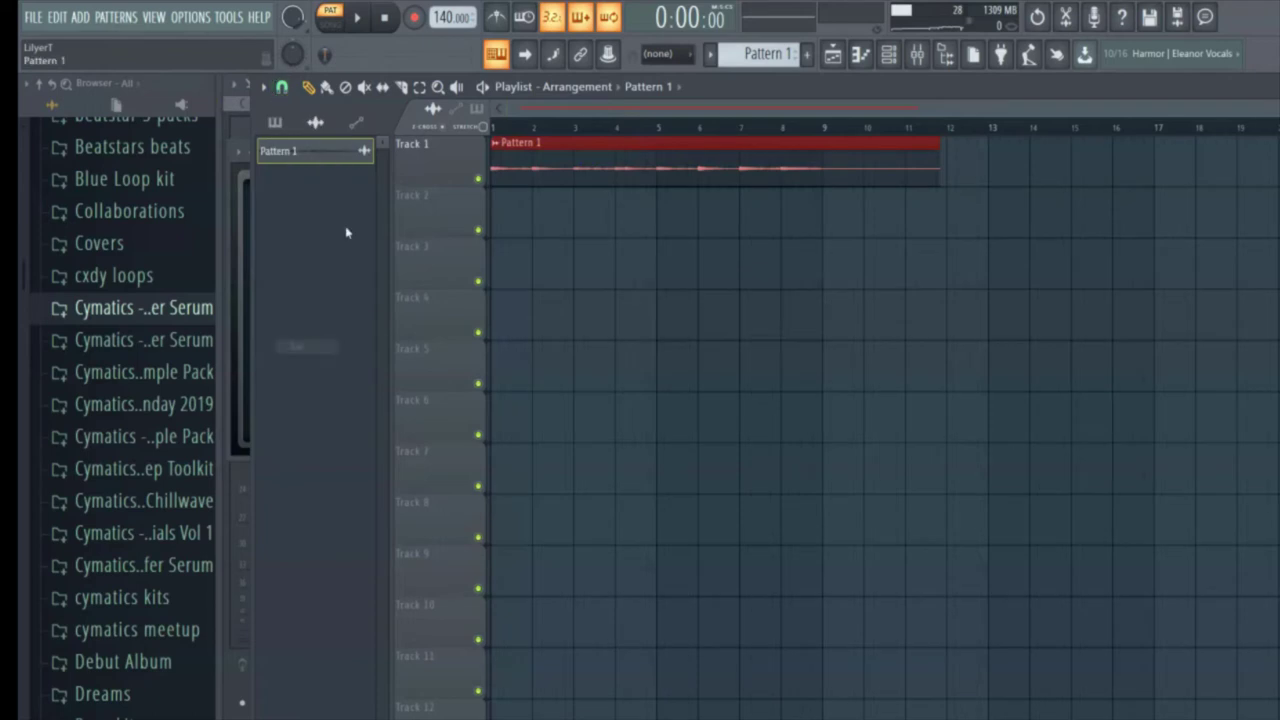
left_click(829, 143)
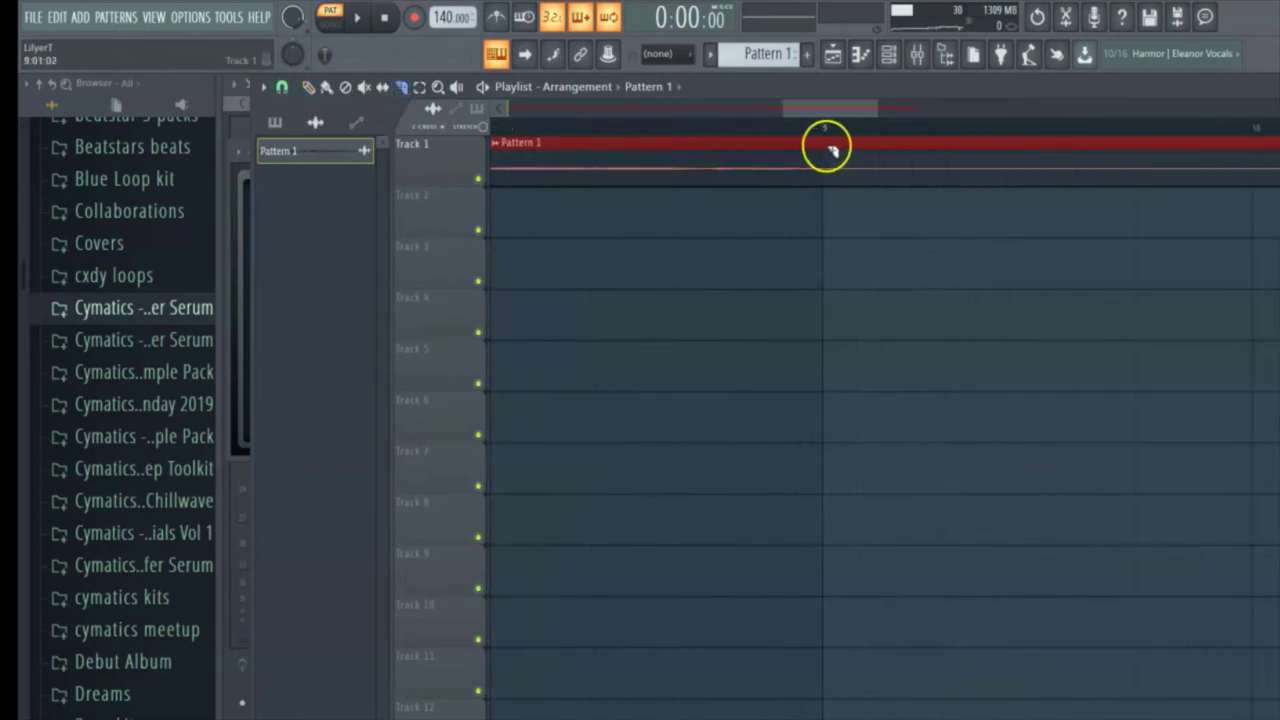
key("ctrl+z")
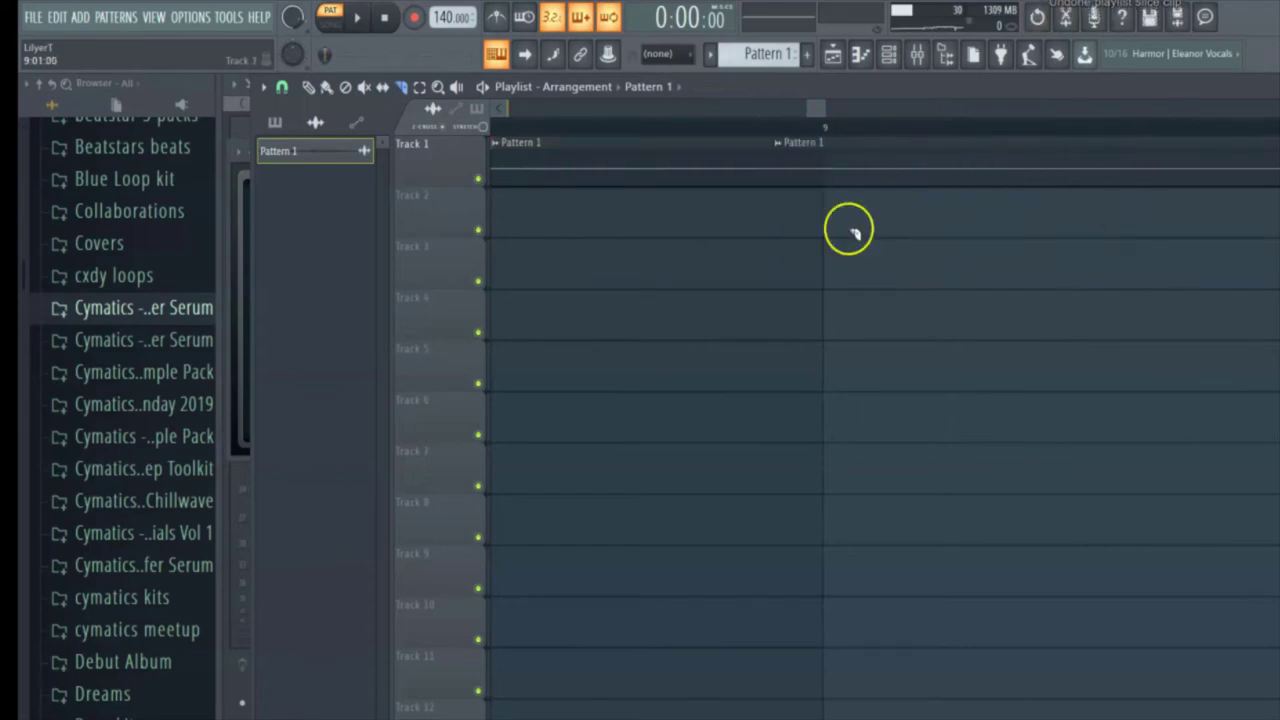
- Delete the sliced clip tail after bar 9 and set playlist snap to none
right_click(966, 177)
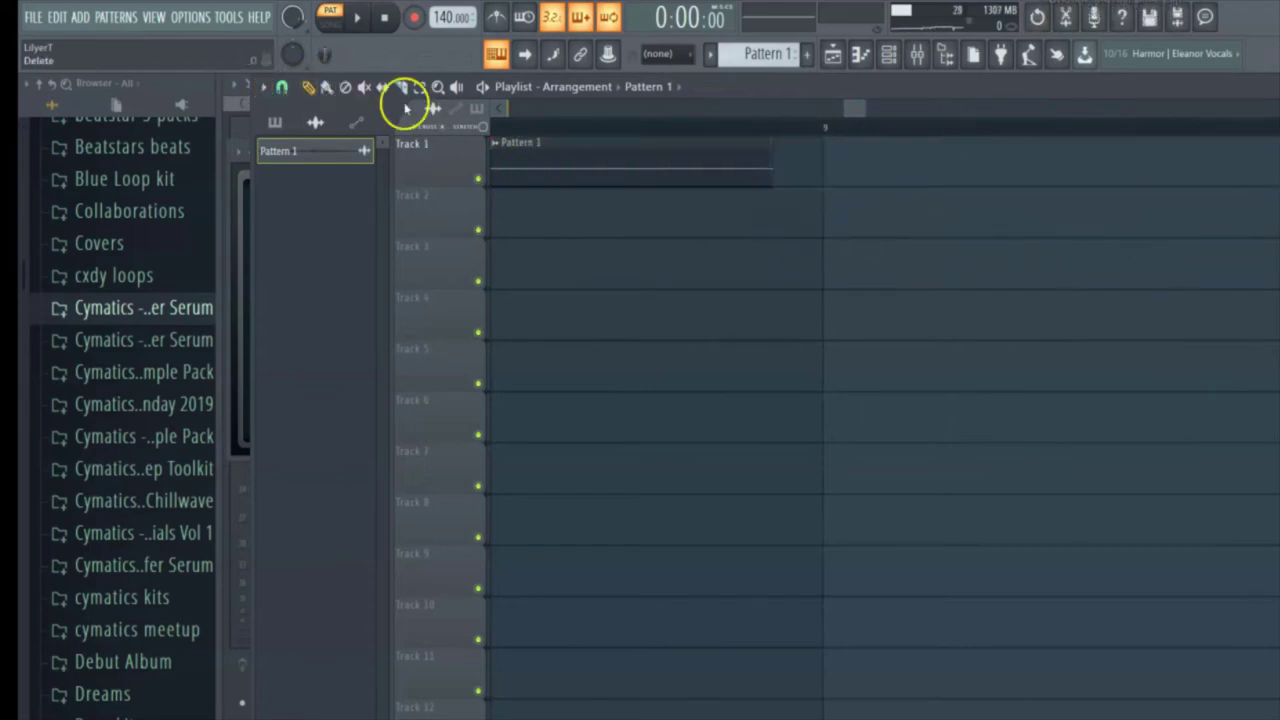
left_click(281, 87)
left_click(297, 171)
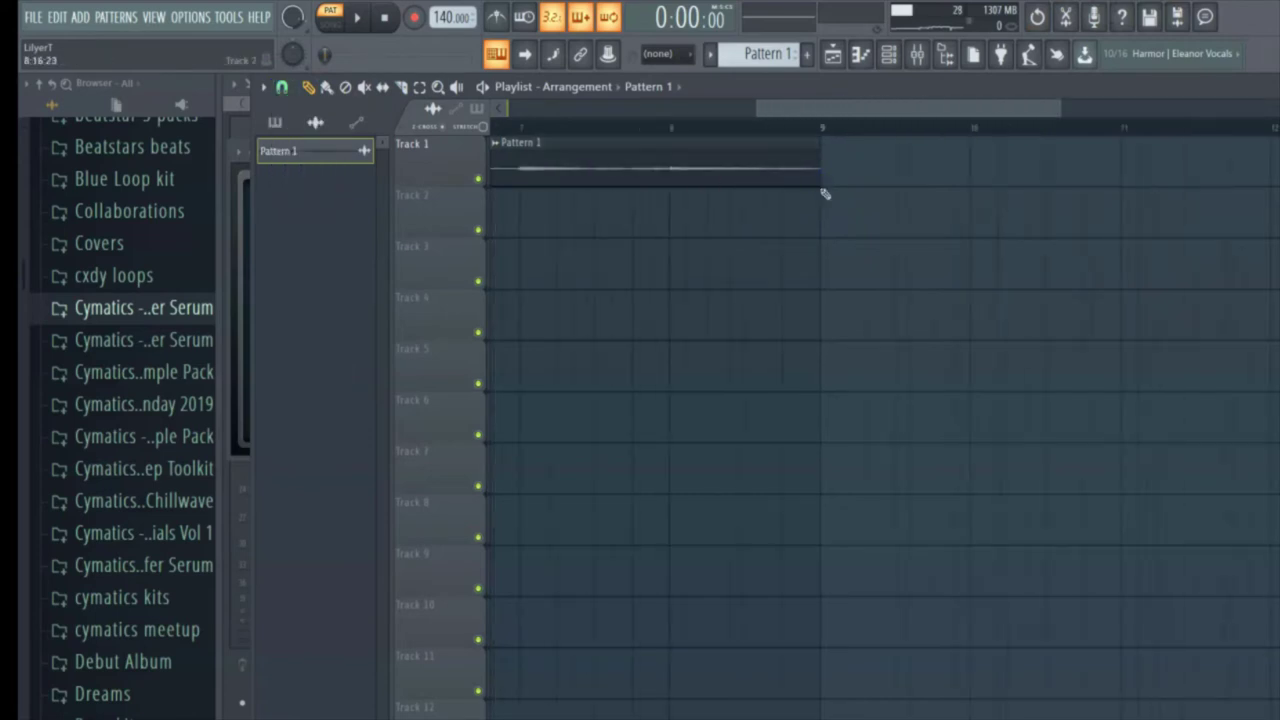
scroll(825, 180, "down", 3)
scroll(679, 172, "down", 2)
- Duplicate the clip to bars 9–17 and make the first clip unique as Pattern 1 #2
key("ctrl+b")
left_click(507, 153)
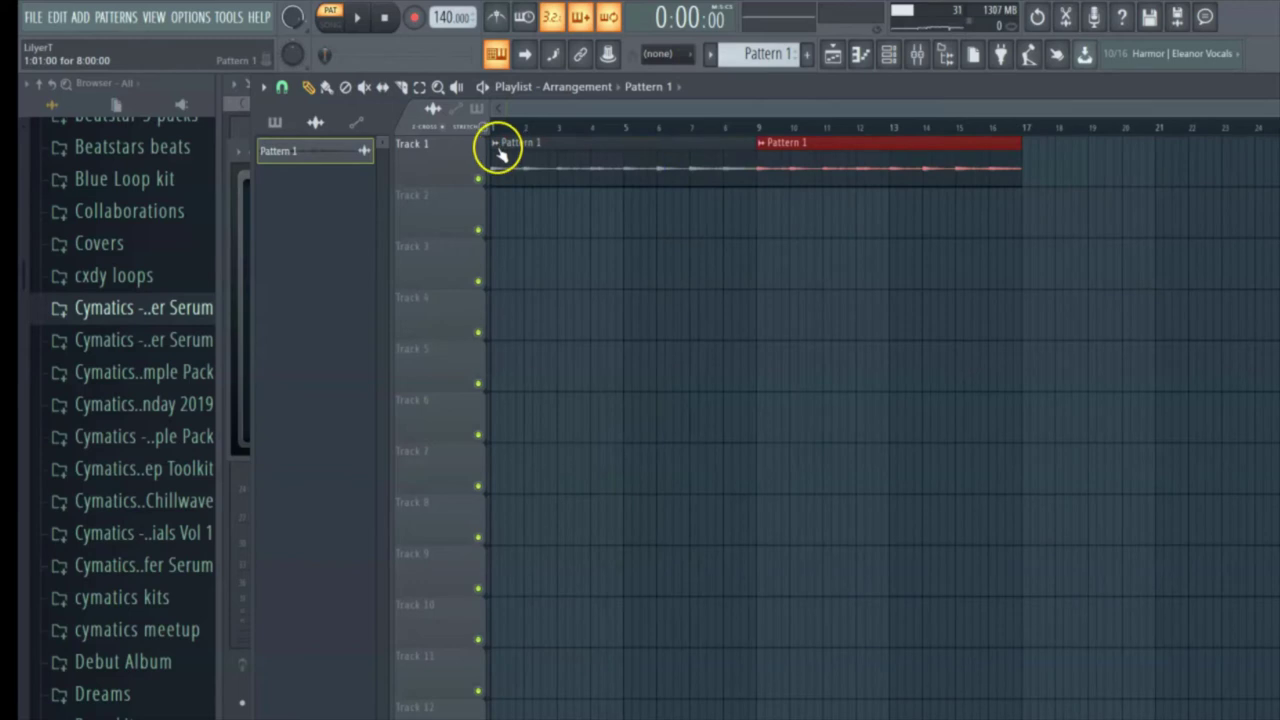
left_click(497, 147)
left_click(535, 271)
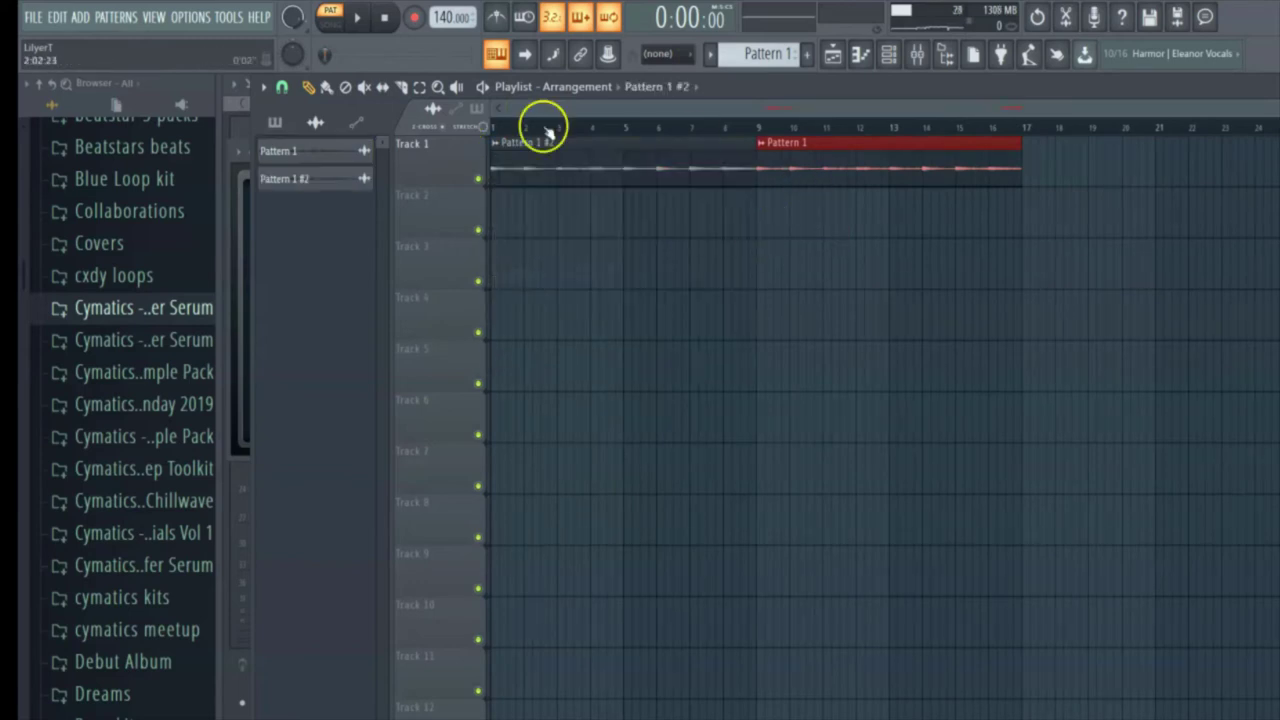
- Set the time-stretch Mode of both Pattern 1 #2 and Pattern 1 to Stretch
left_click(499, 144)
left_click(548, 208)
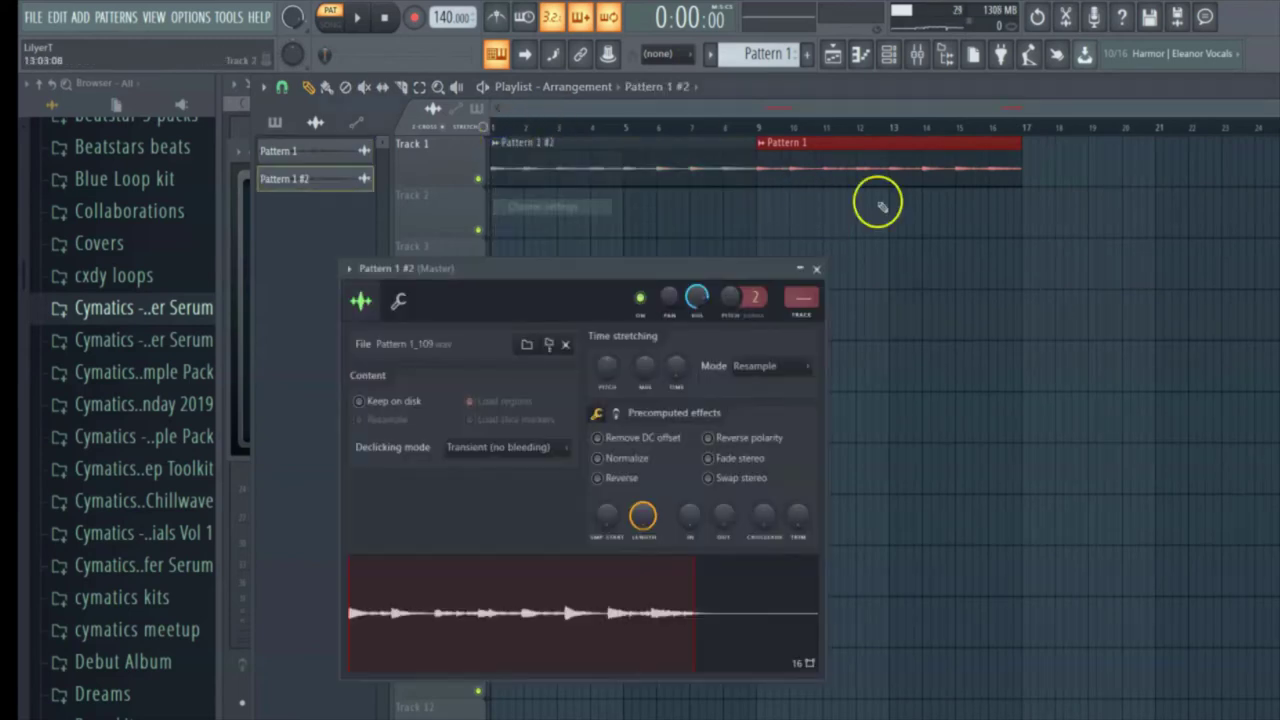
left_click(773, 378)
left_click(751, 412)
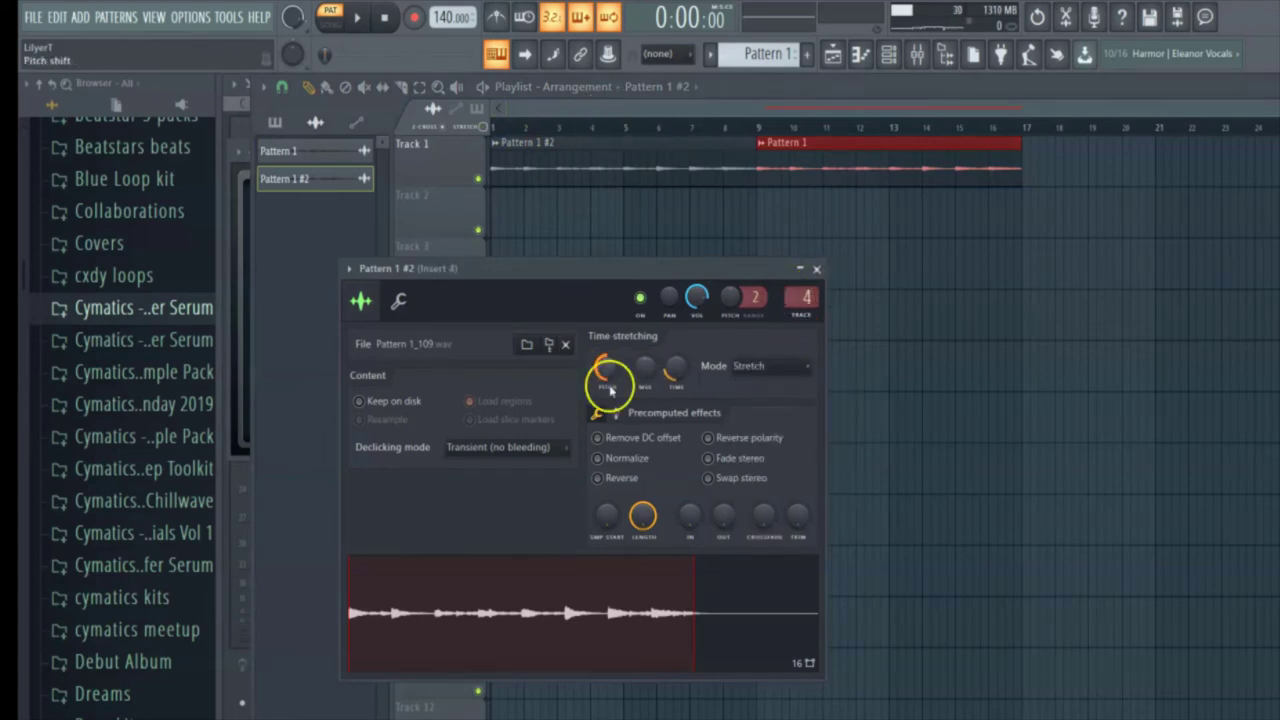
left_click(816, 268)
right_click(760, 146)
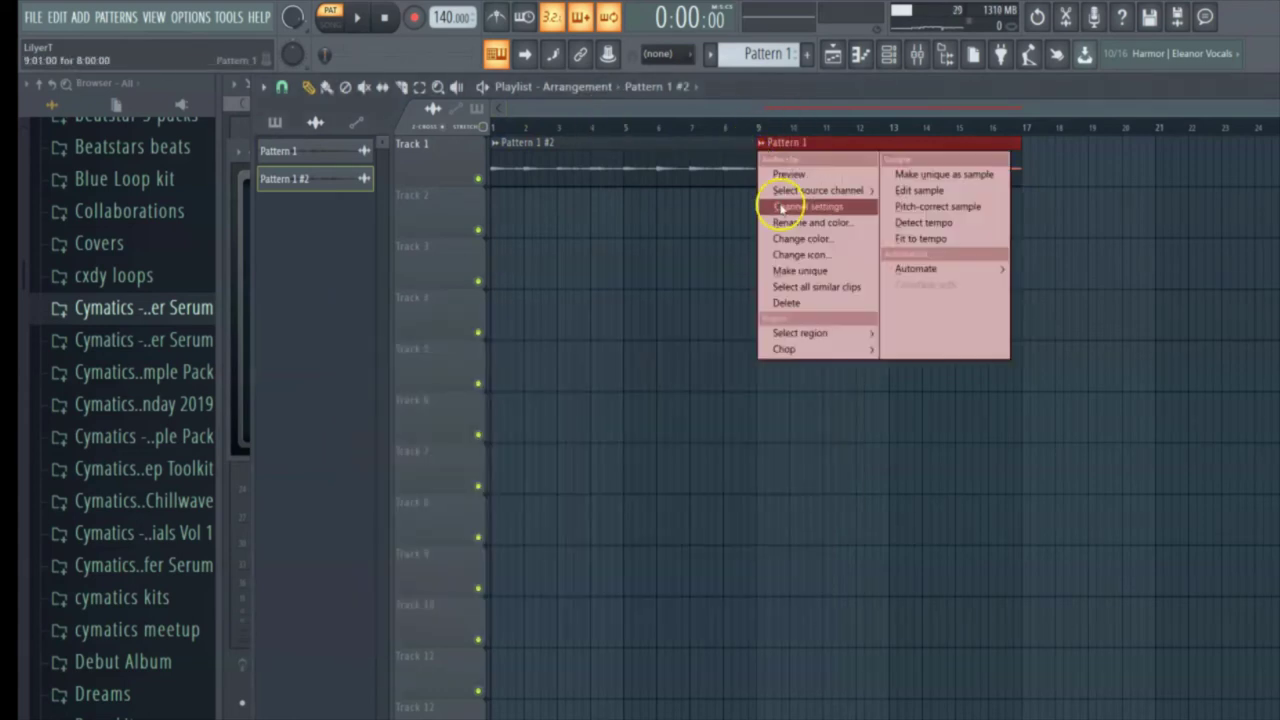
left_click(785, 206)
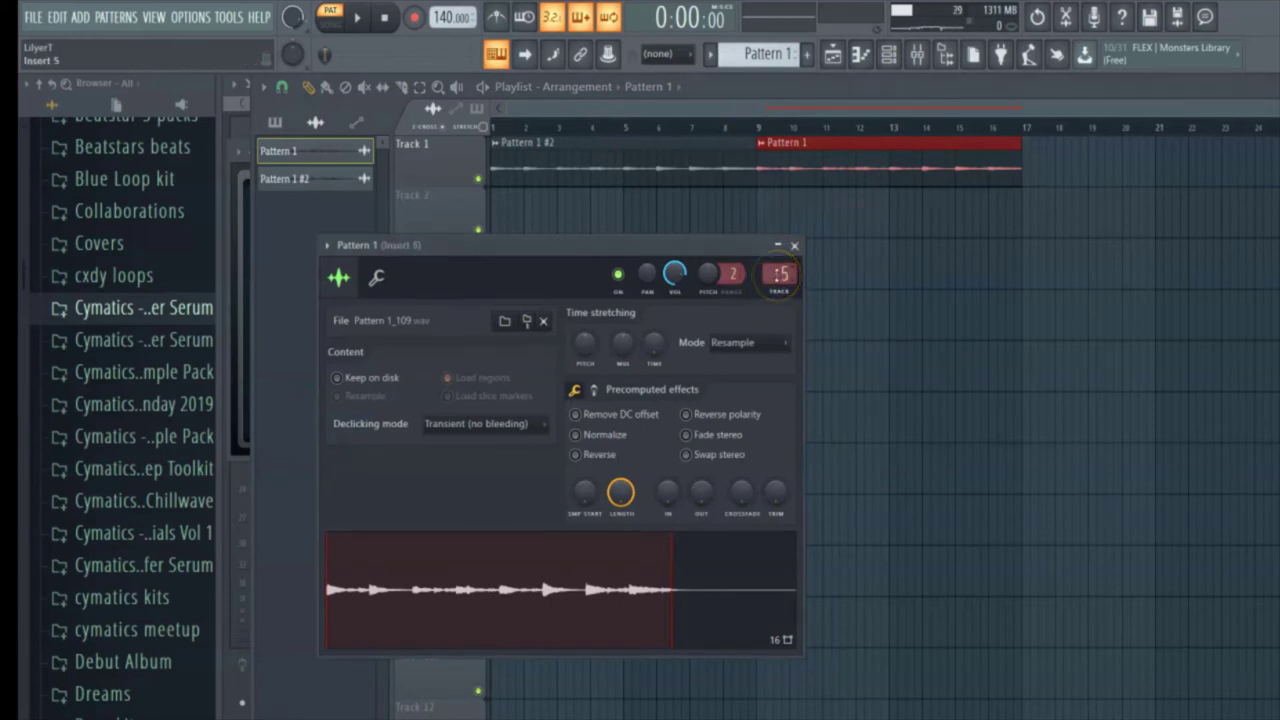
left_click(771, 338)
left_click(743, 378)
left_click(797, 245)
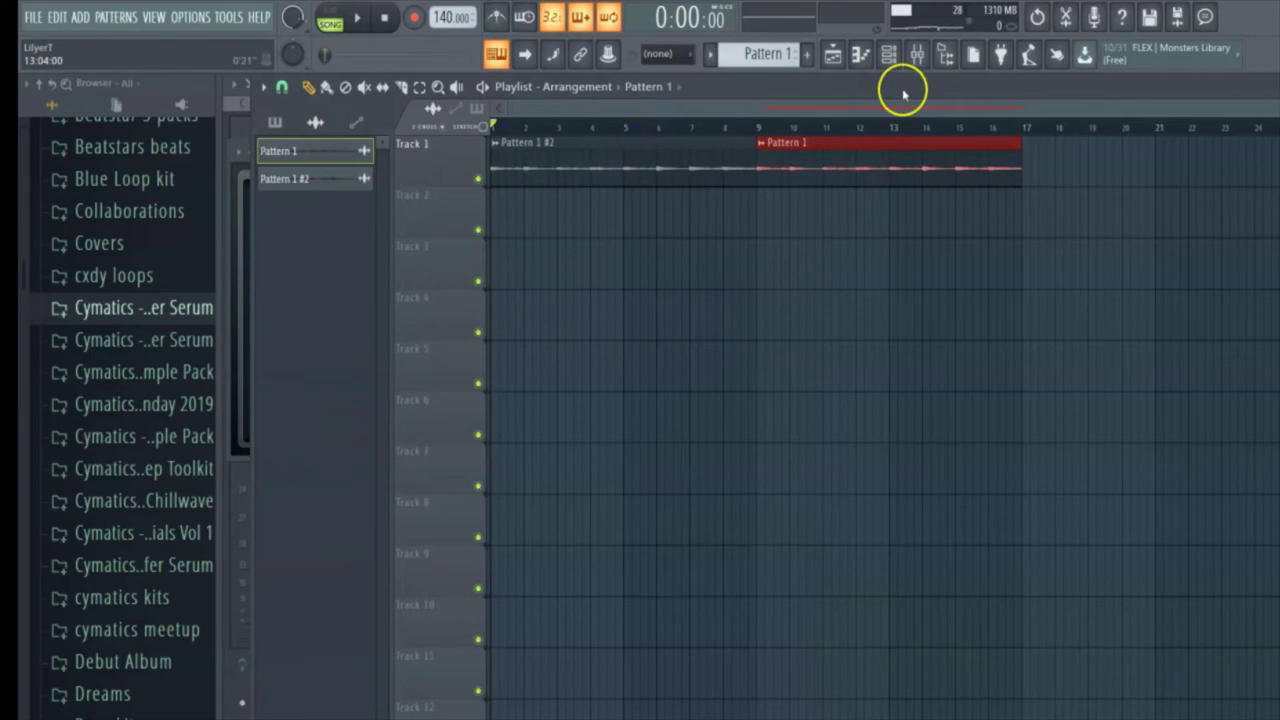
- Lower Insert 4's fader and add Fruity Parametric EQ 2 on the 40Hz–18kHz cut preset
left_click(916, 54)
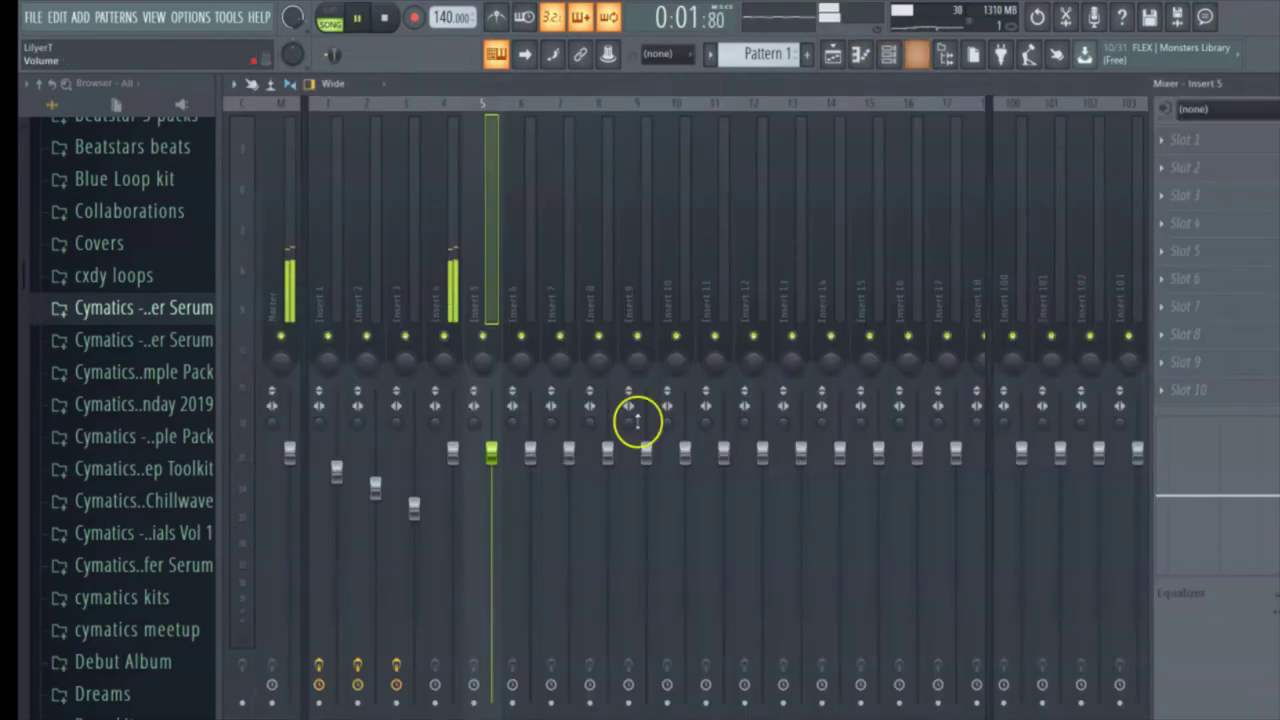
left_click_drag(452, 455, 453, 478)
left_click(1200, 175)
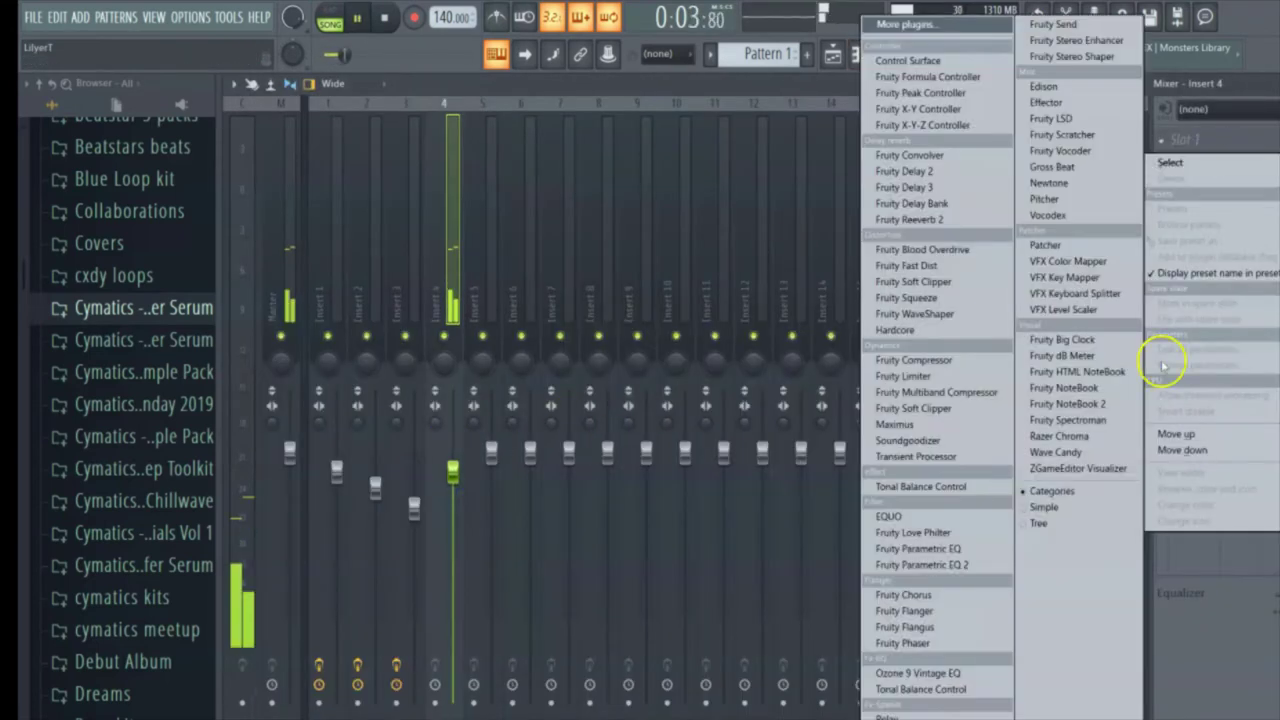
left_click(932, 564)
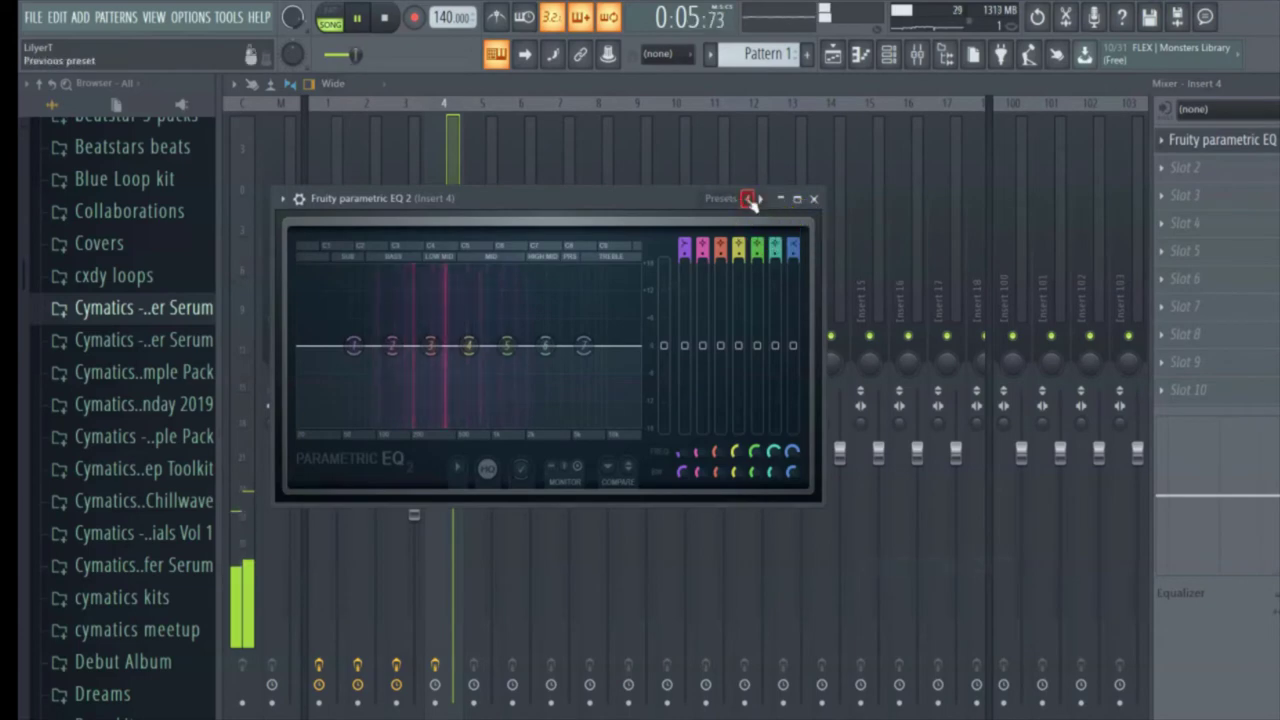
left_click(749, 198)
mouse_move(832, 245)
left_click(884, 258)
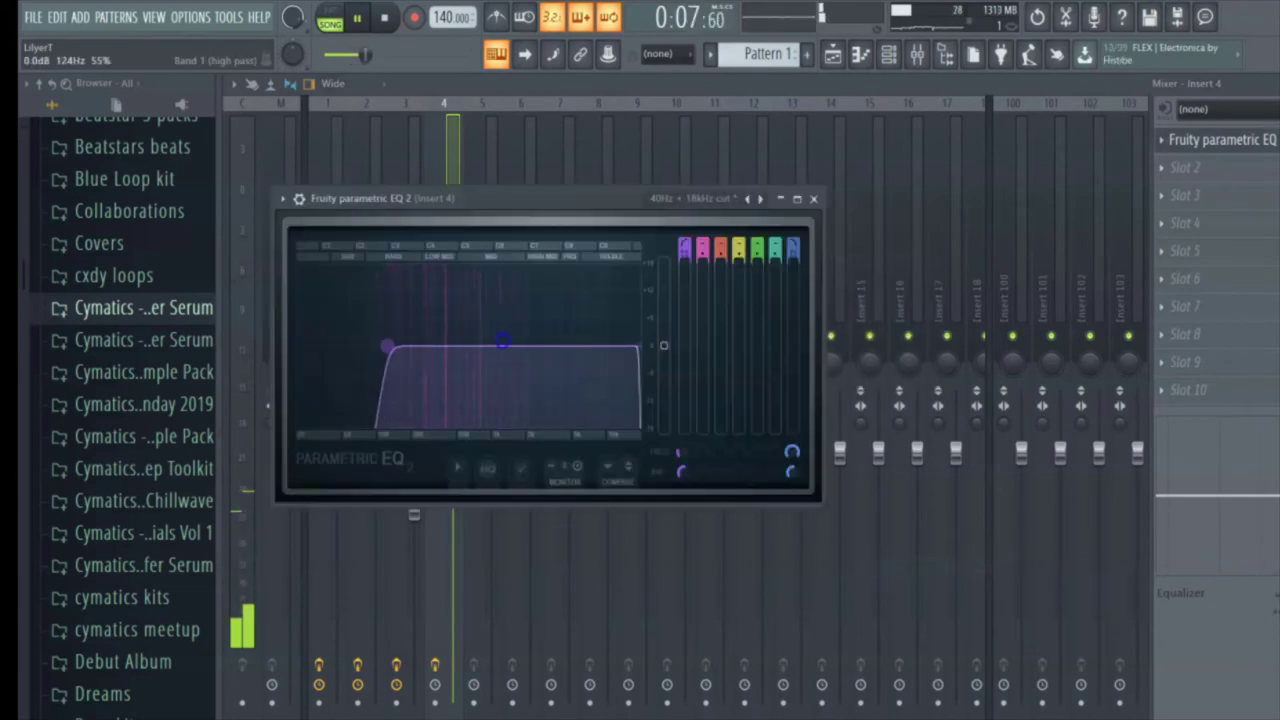
left_click_drag(566, 343, 555, 343)
- Add Fruity Reeverb 2 and Ozone 9 Vintage EQ on Vintage Presence to Insert 4
left_click(1178, 170)
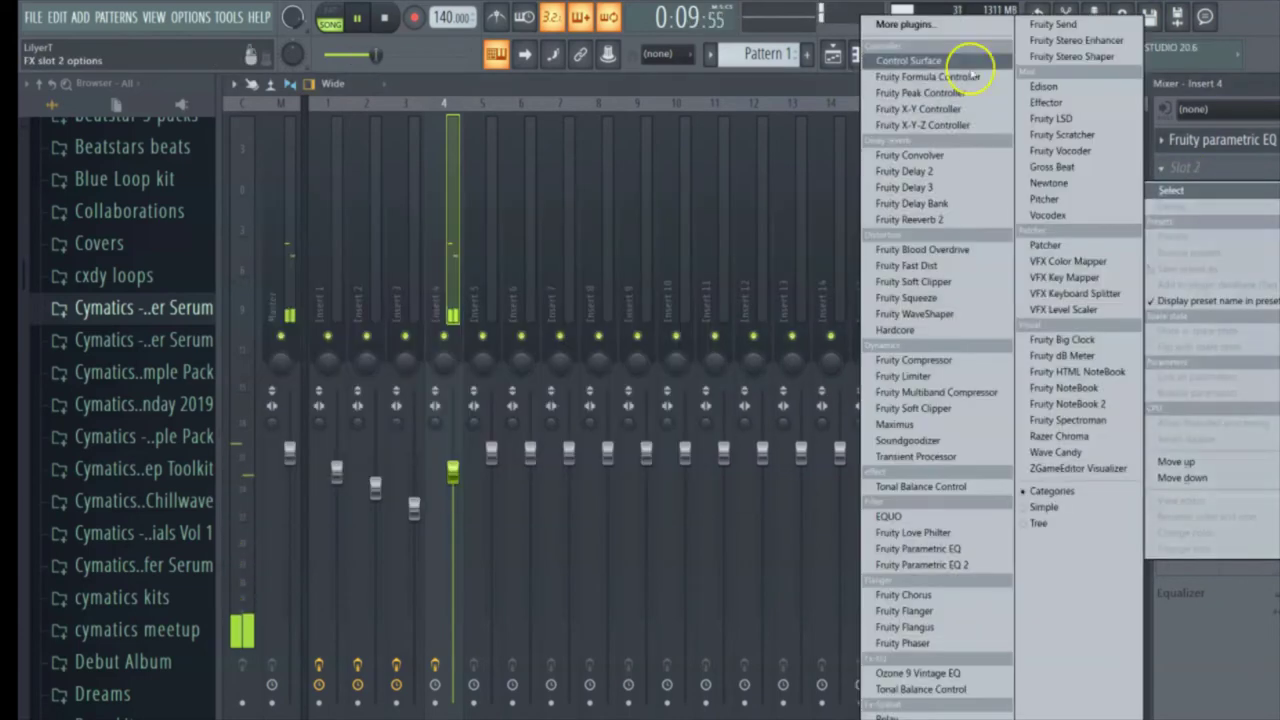
left_click(930, 219)
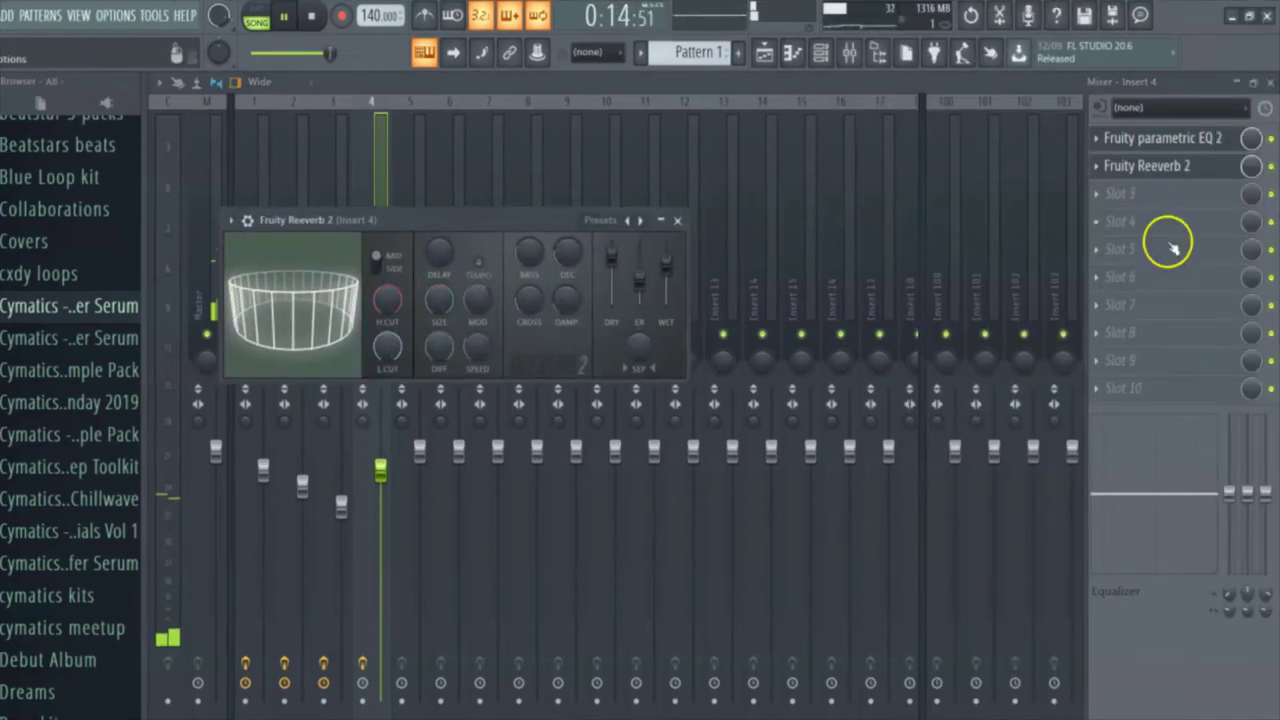
left_click(1250, 167)
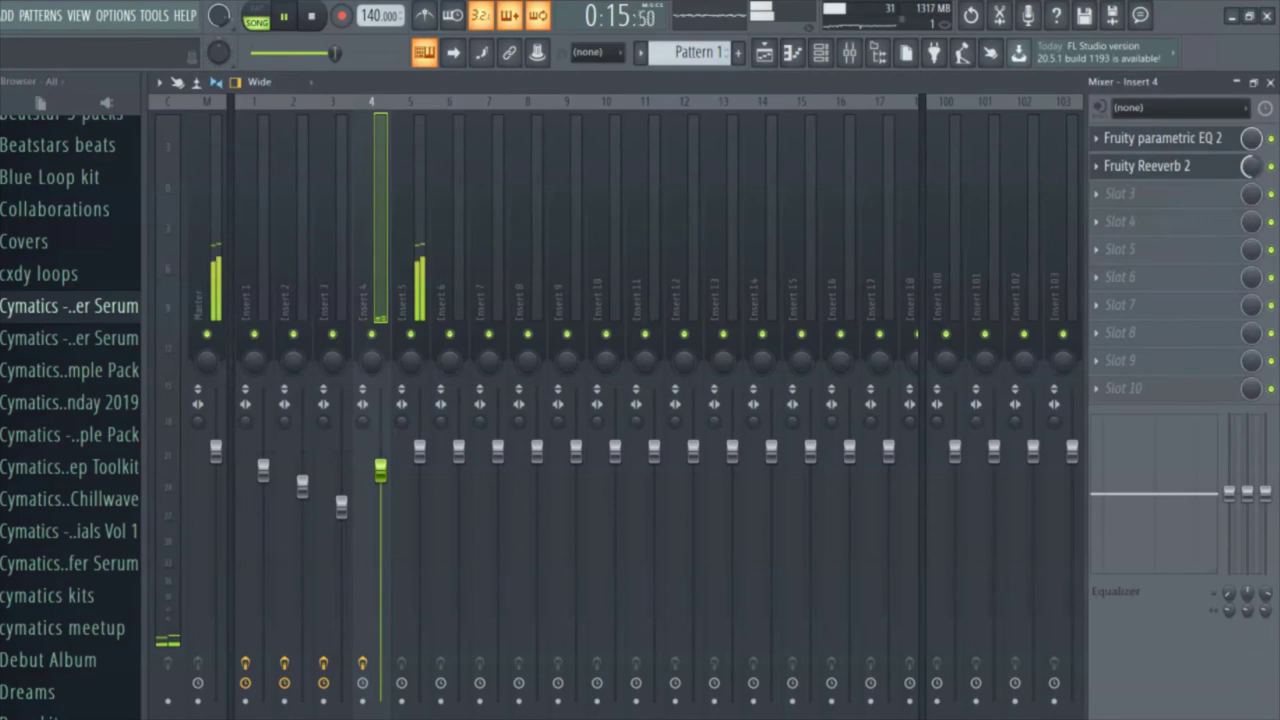
left_click(1193, 197)
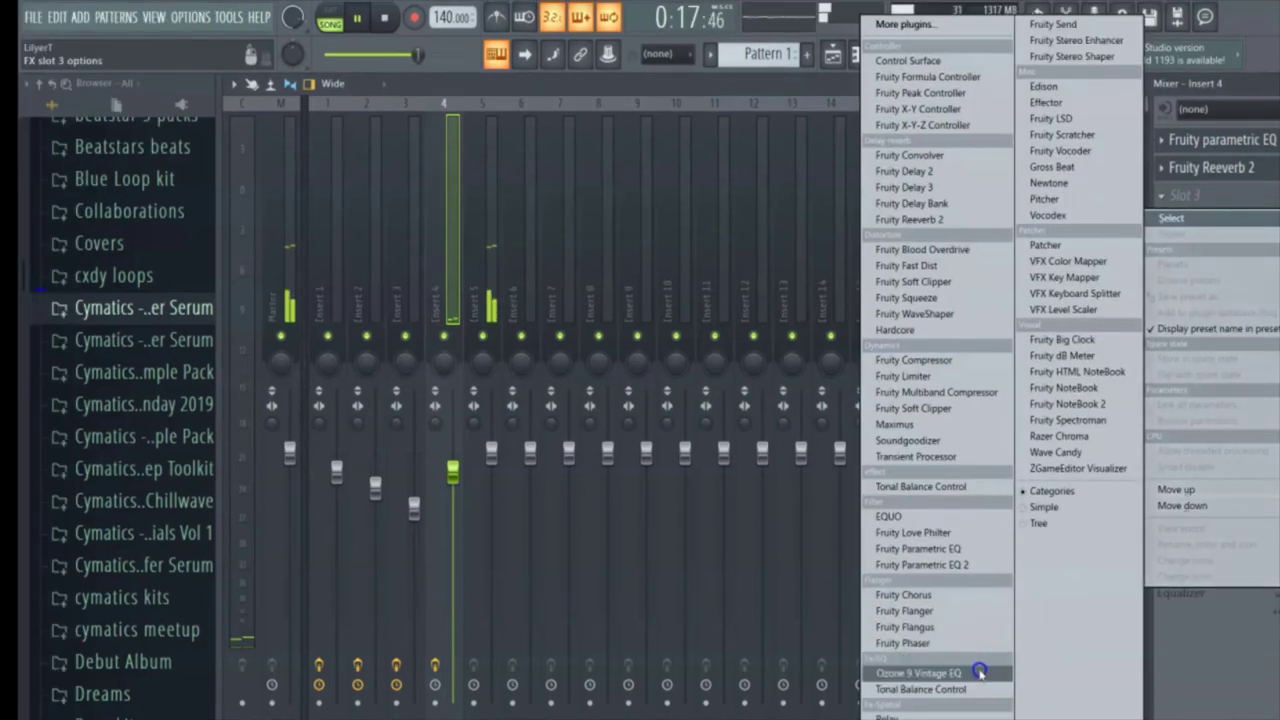
left_click(979, 673)
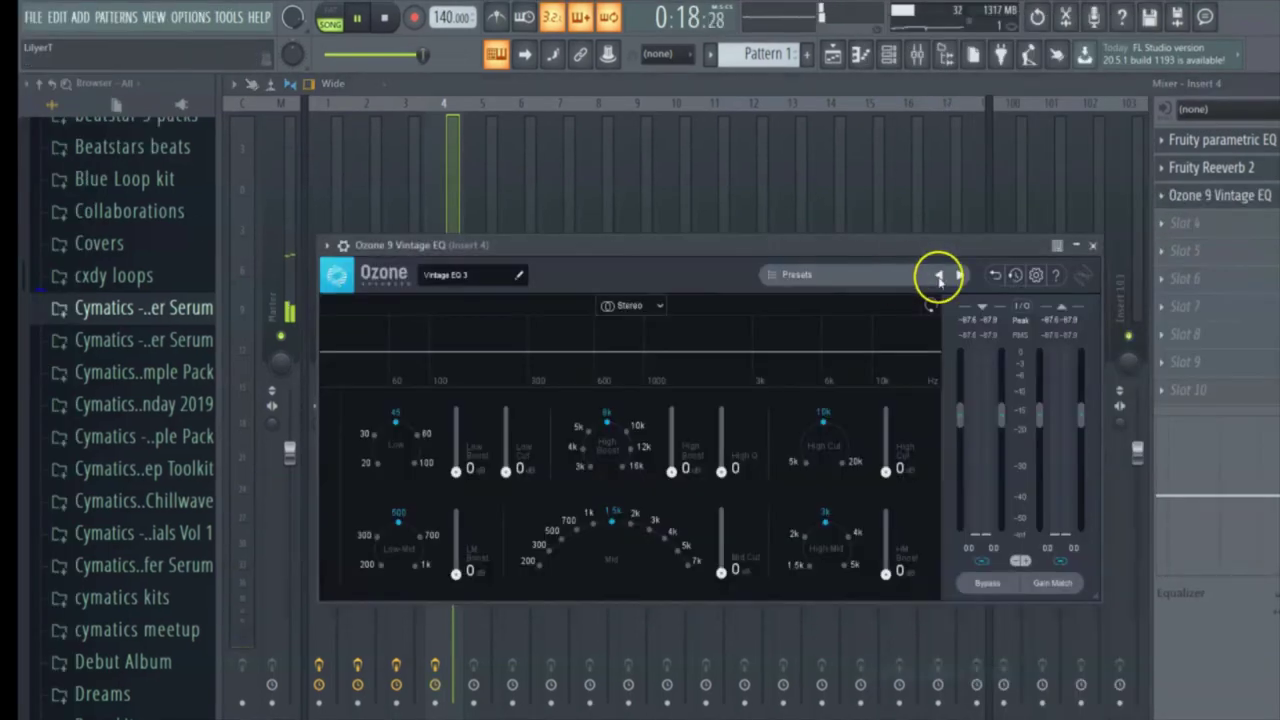
left_click(940, 277)
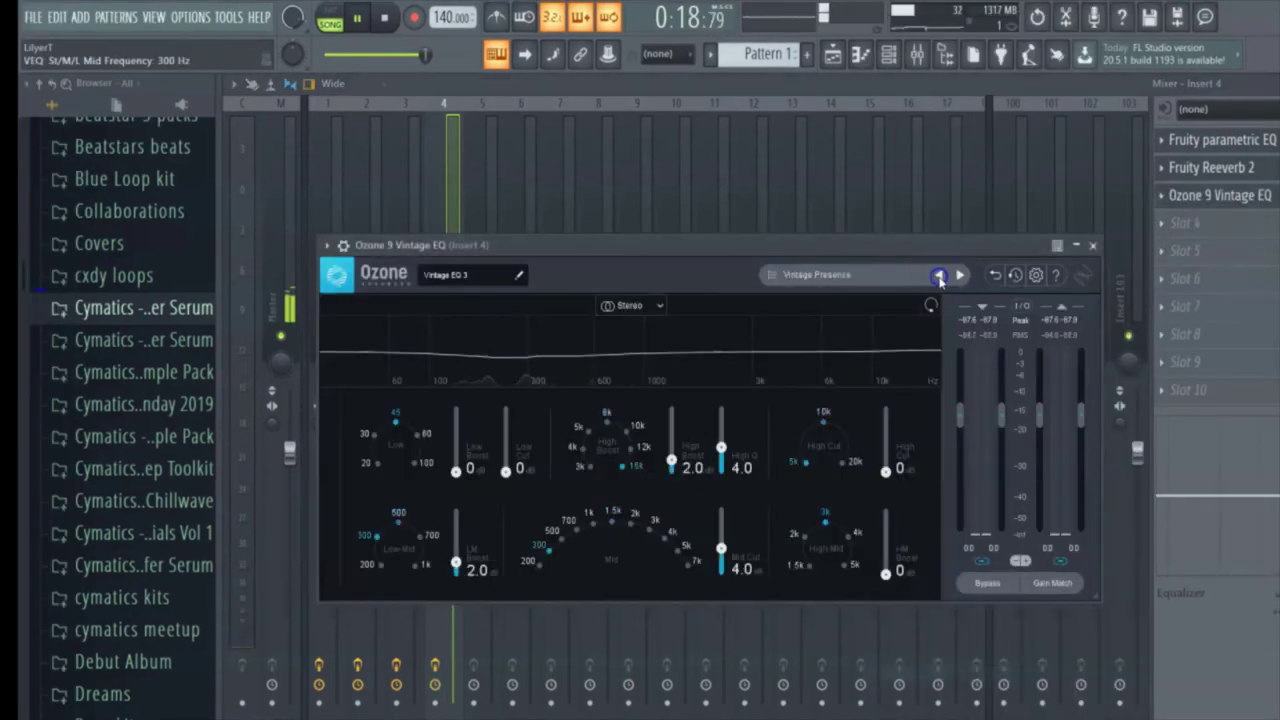
left_click(1093, 246)
left_click(491, 296)
left_click(452, 484)
- Put Parametric EQ 2 on Insert 5 with the 40Hz–18kHz cut preset, low cut raised to 110 Hz
left_click(492, 456)
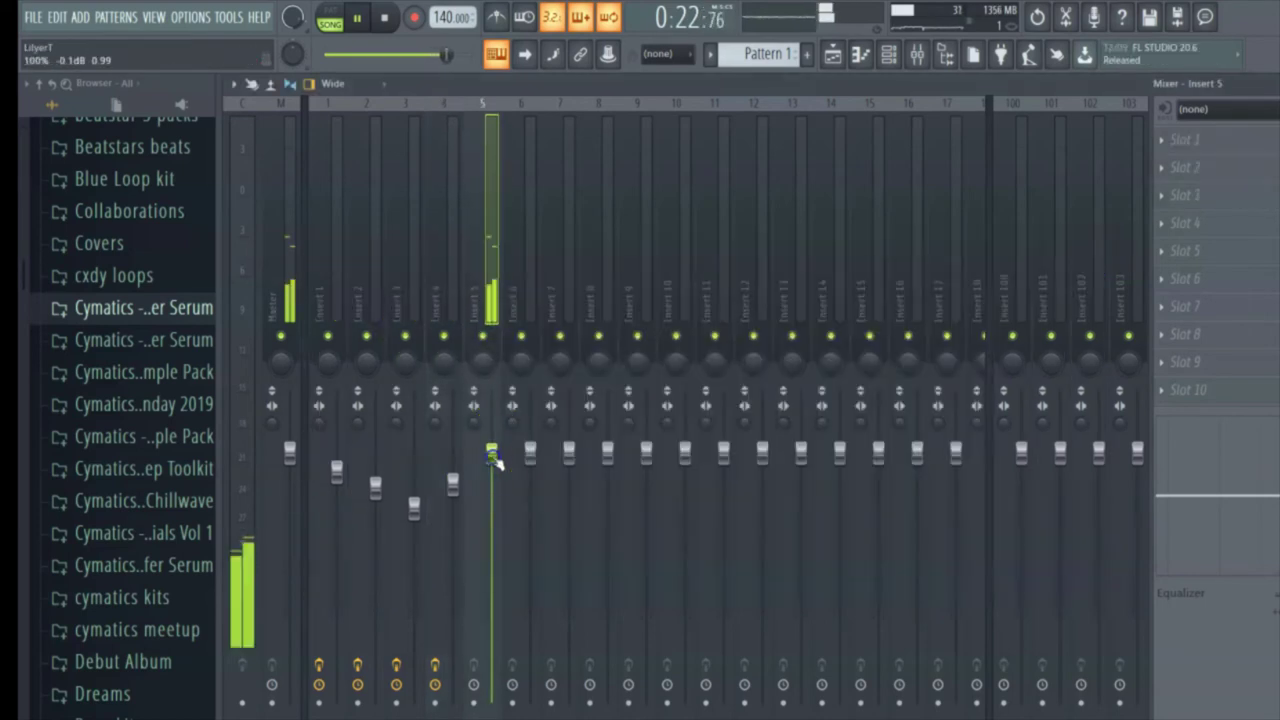
left_click(1215, 140)
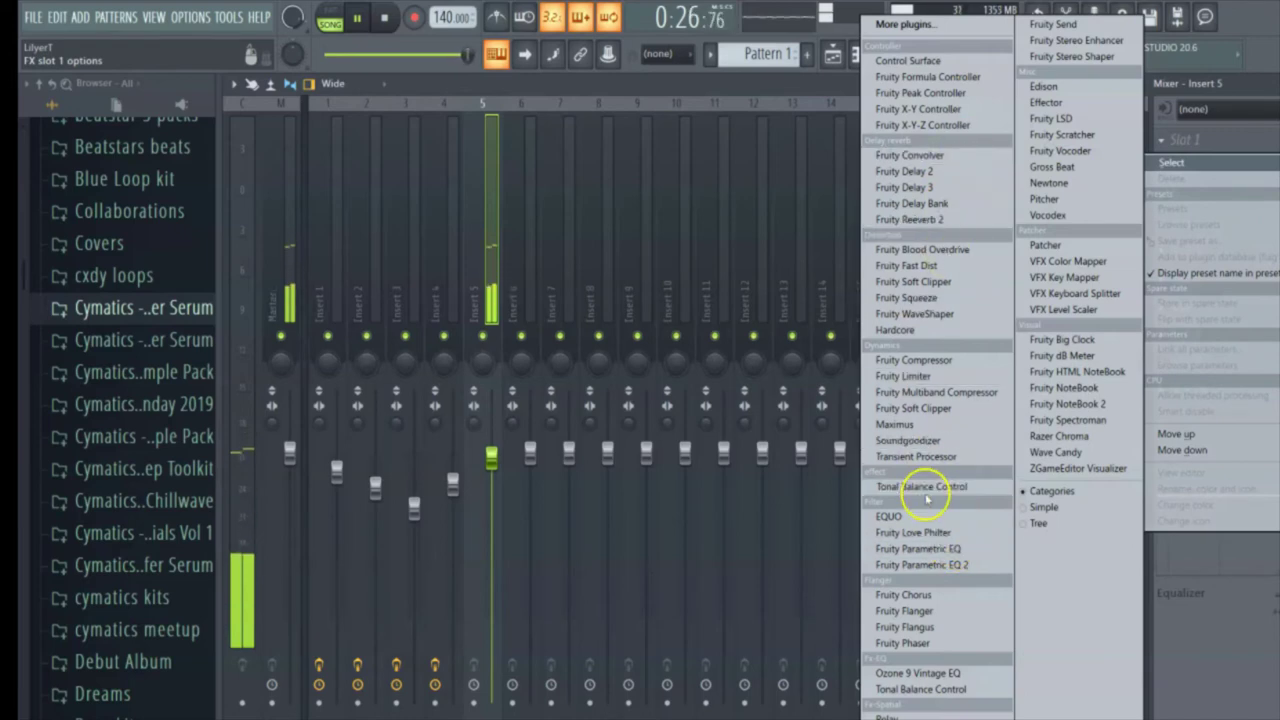
left_click(921, 564)
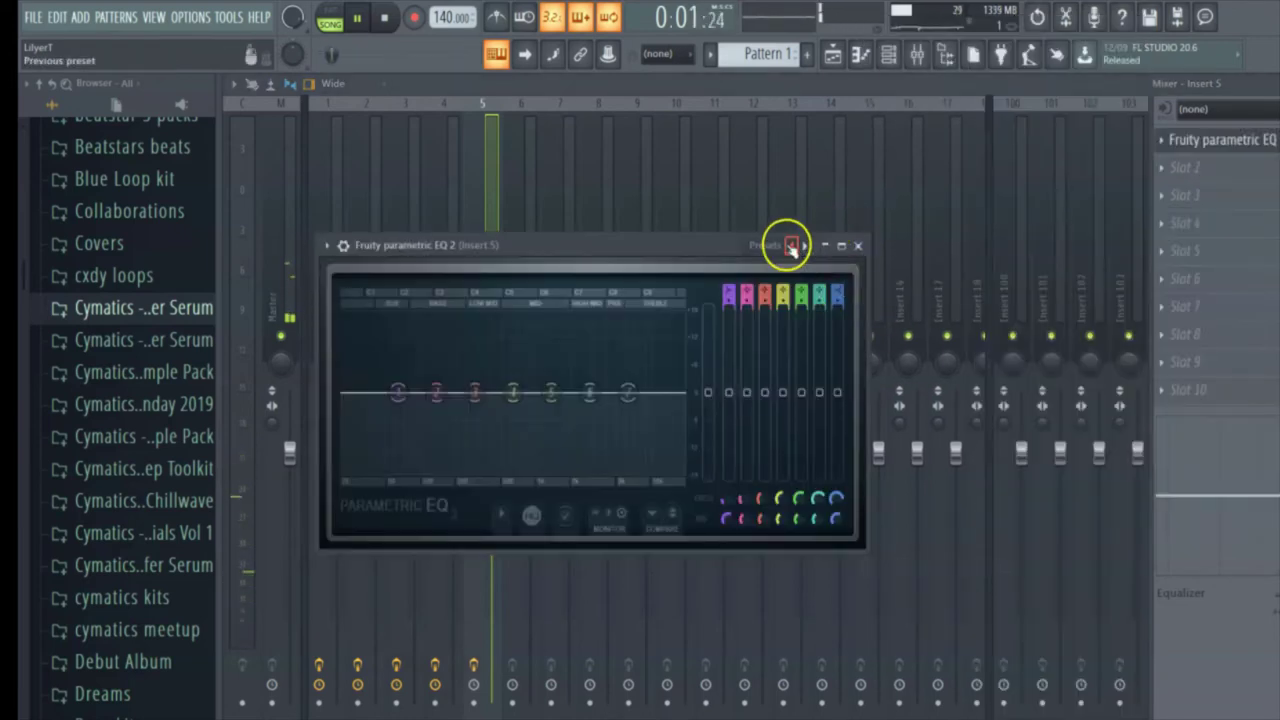
left_click(790, 245)
left_click(930, 295)
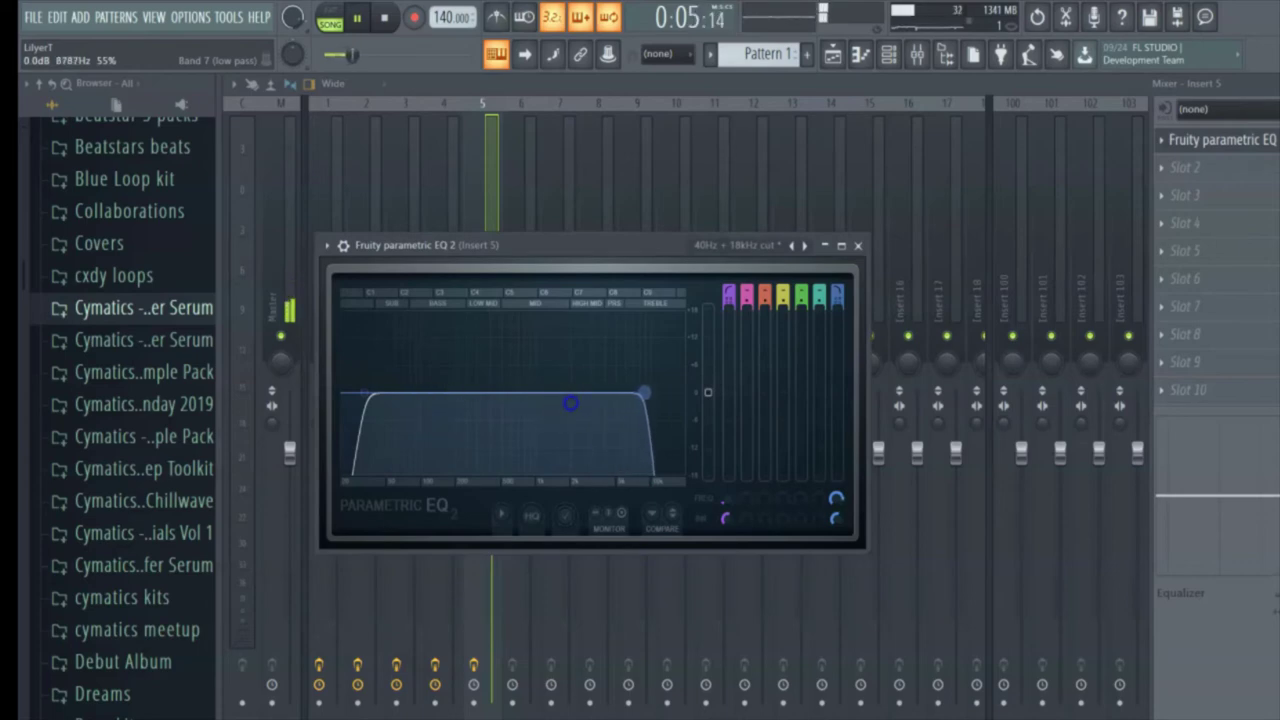
left_click_drag(378, 408, 428, 396)
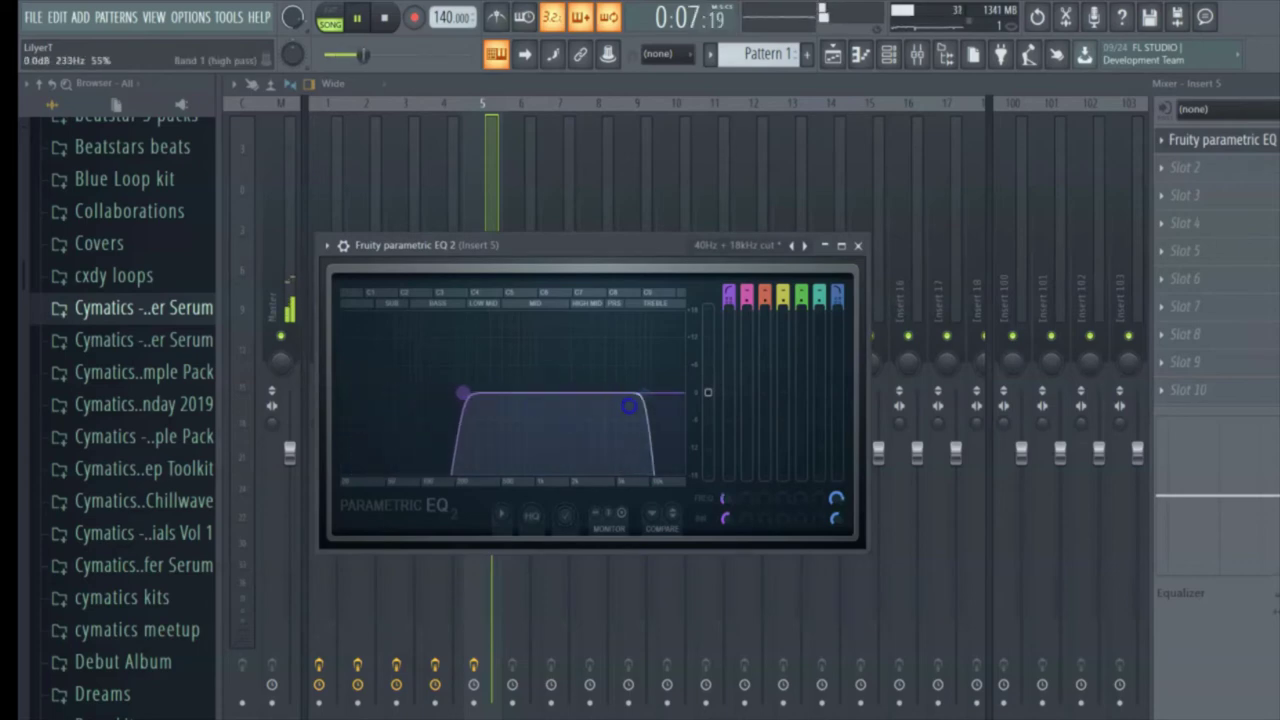
left_click(857, 246)
left_click(1185, 167)
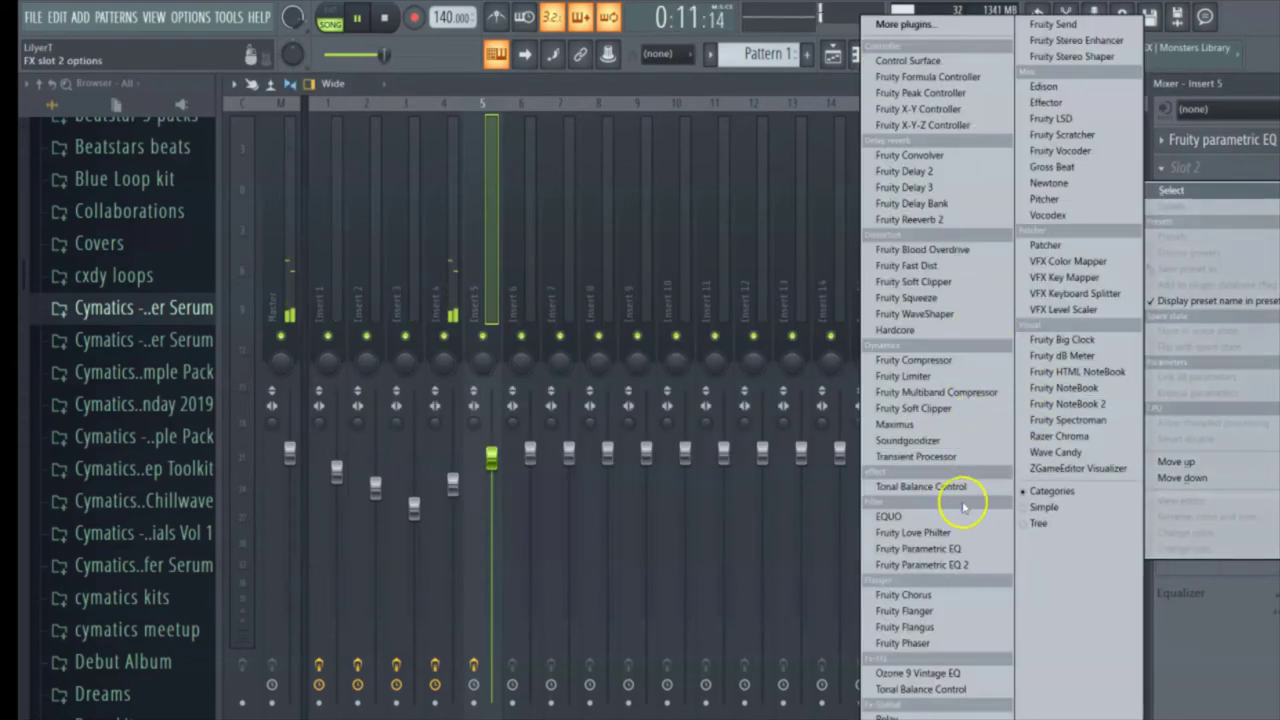
- Set Fruity Love Philter to the Gate > Basic preset and add Gross Beat on Basic 8
left_click(877, 270)
mouse_move(858, 268)
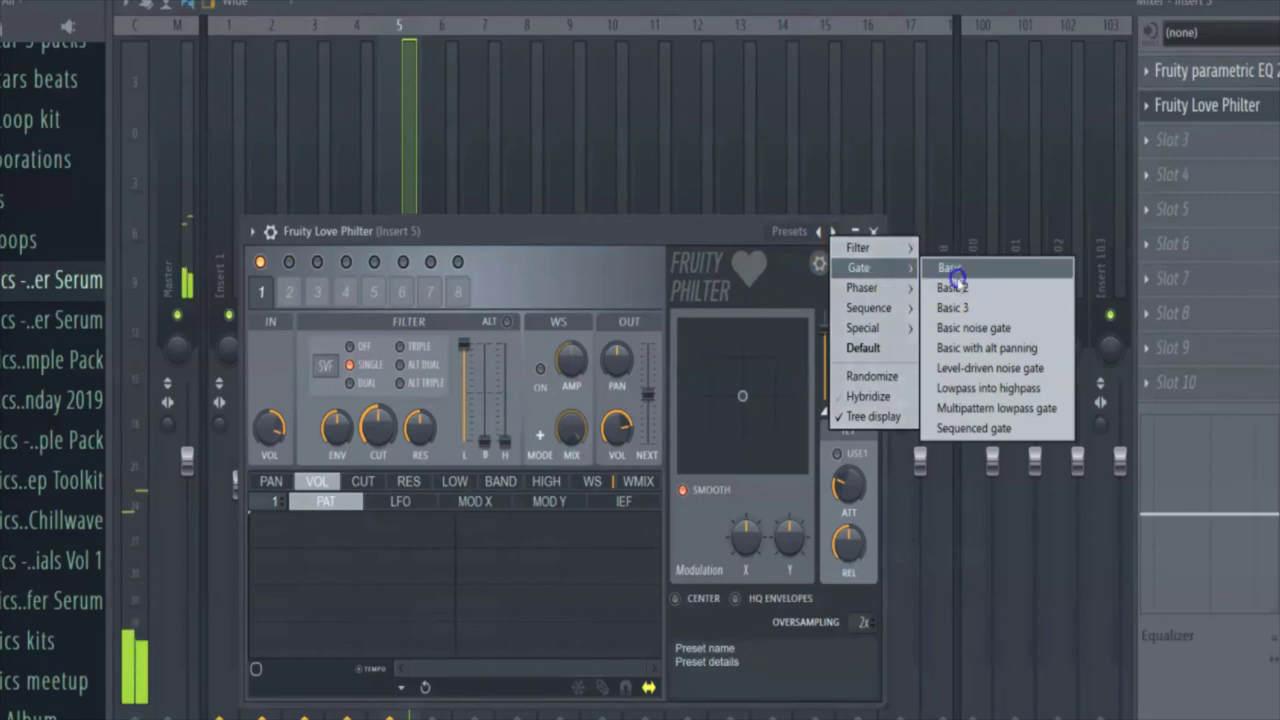
left_click(955, 273)
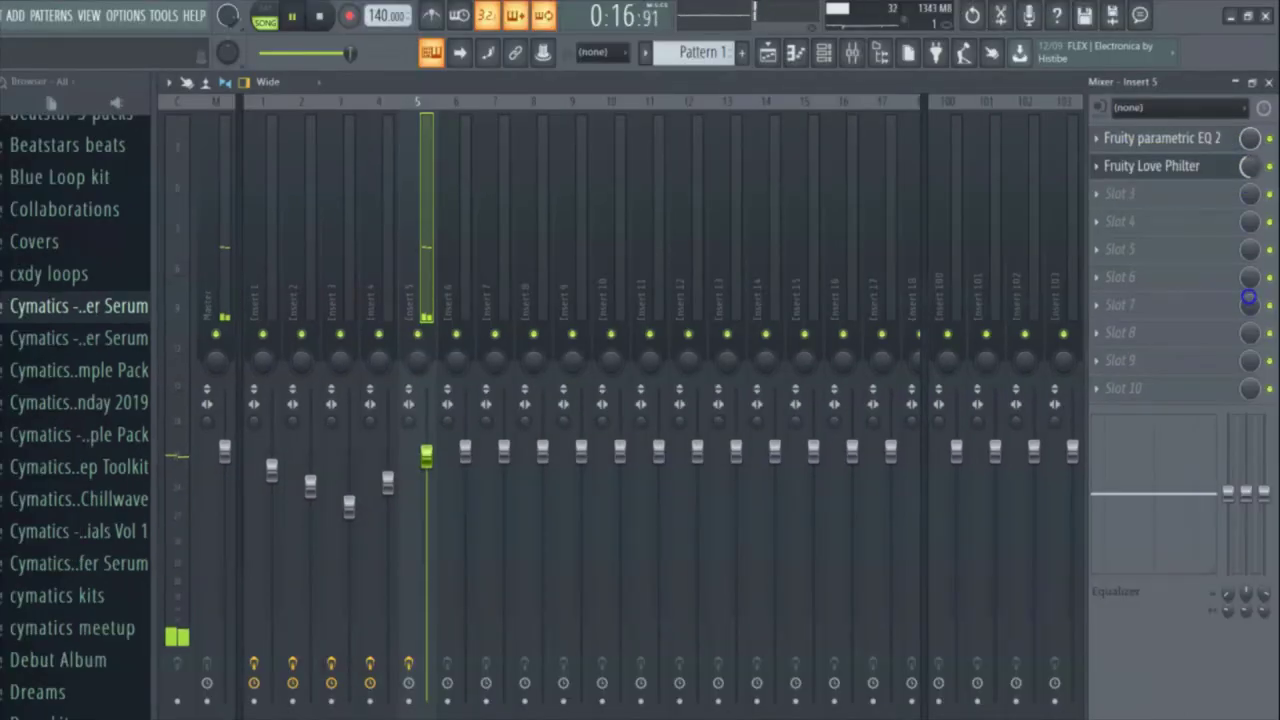
left_click(1180, 194)
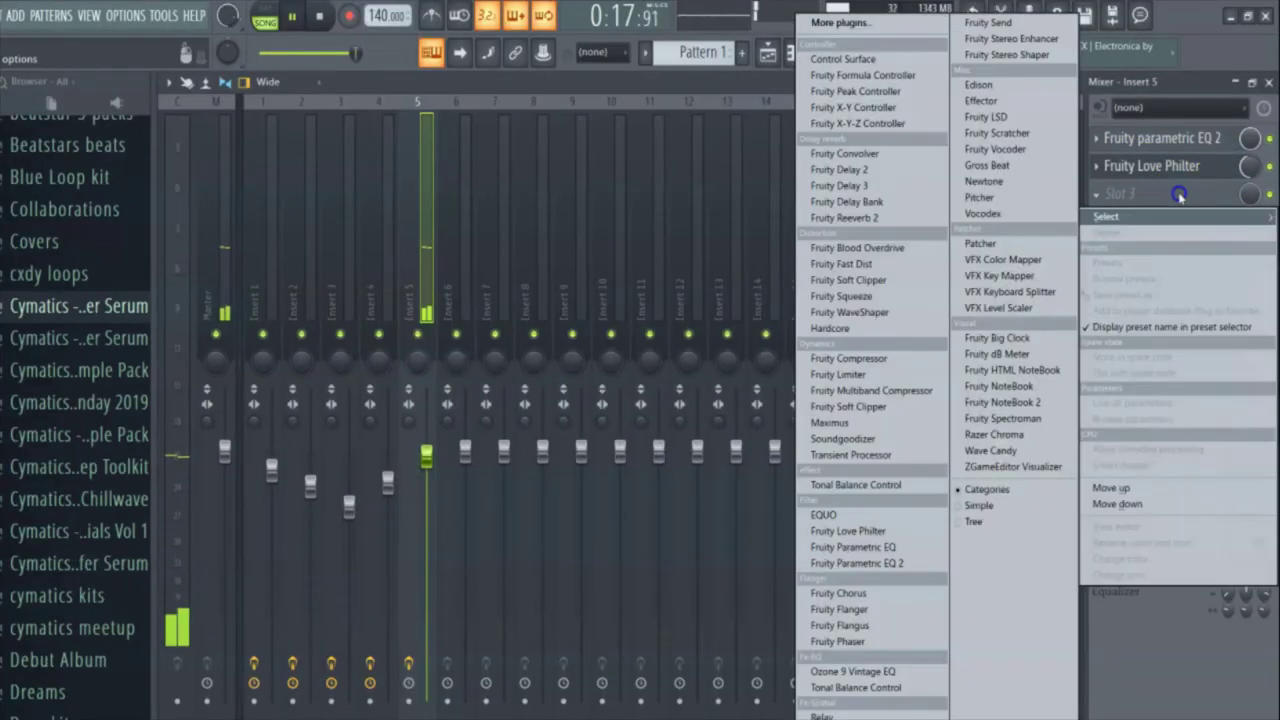
left_click(1035, 165)
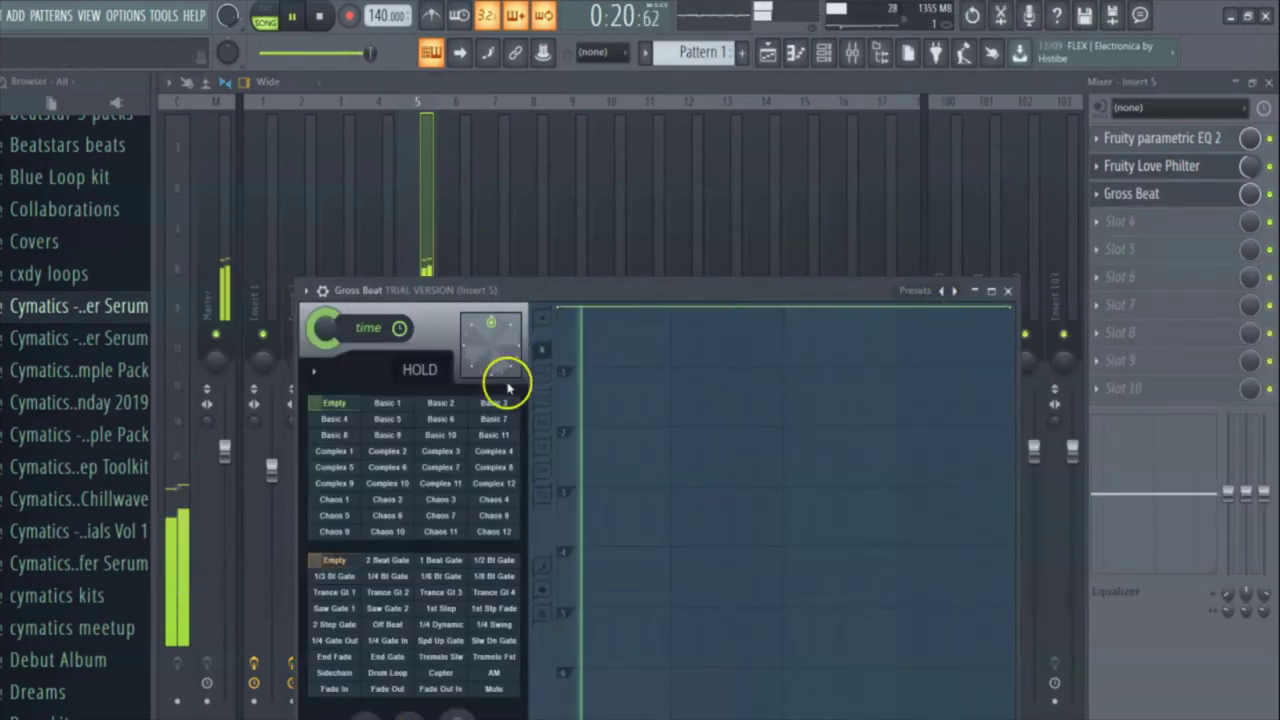
left_click(340, 436)
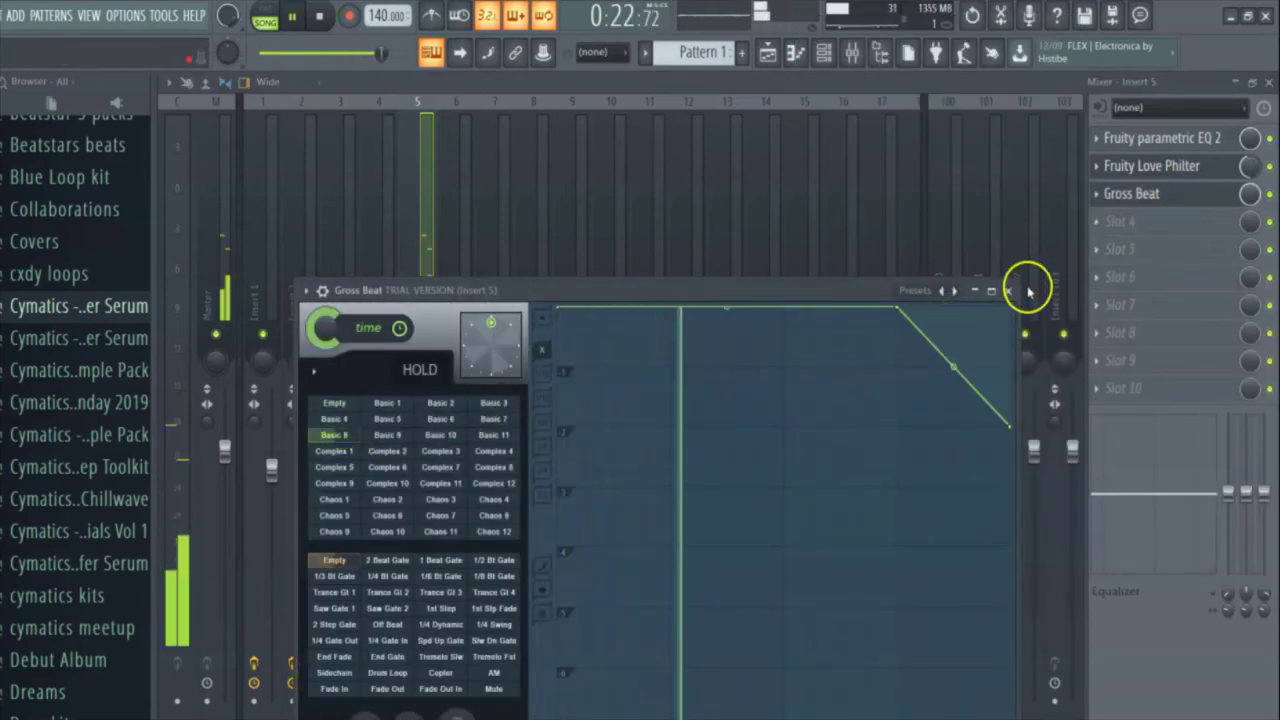
left_click(1251, 198)
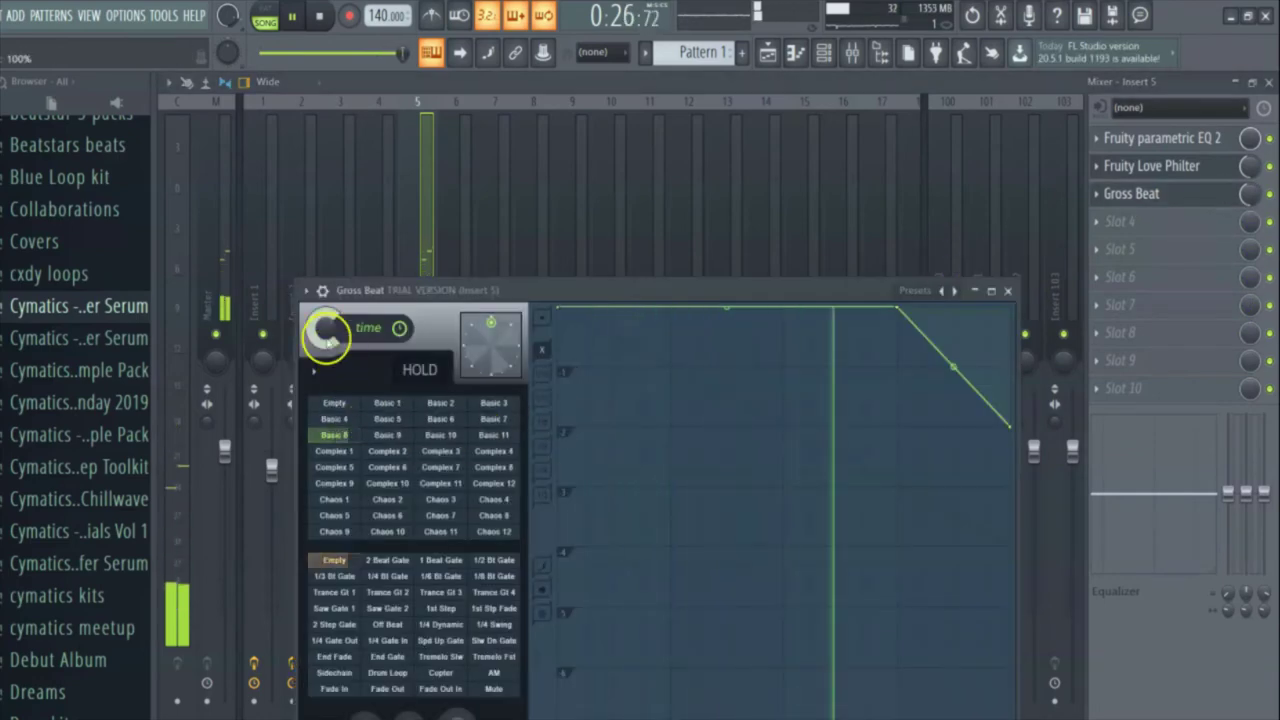
- Load Ozone 9 Vintage EQ into Insert 5's fourth slot
left_click(1007, 291)
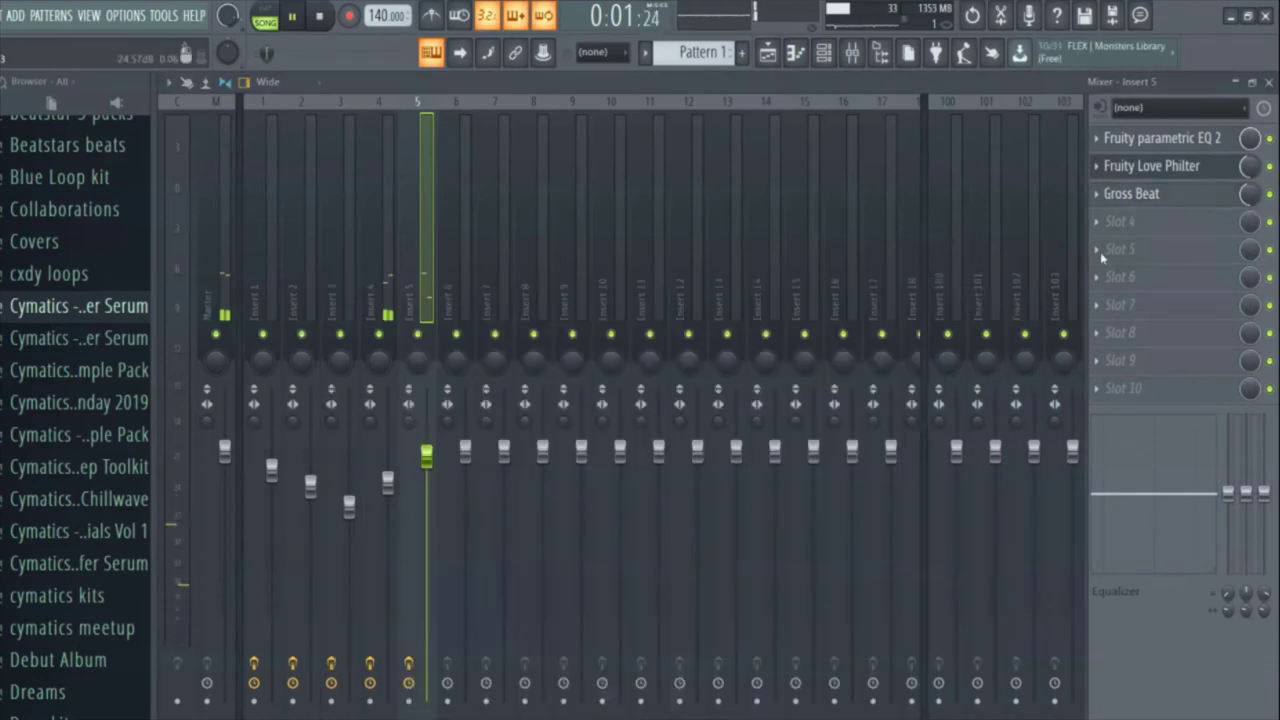
left_click(1130, 221)
left_click(917, 673)
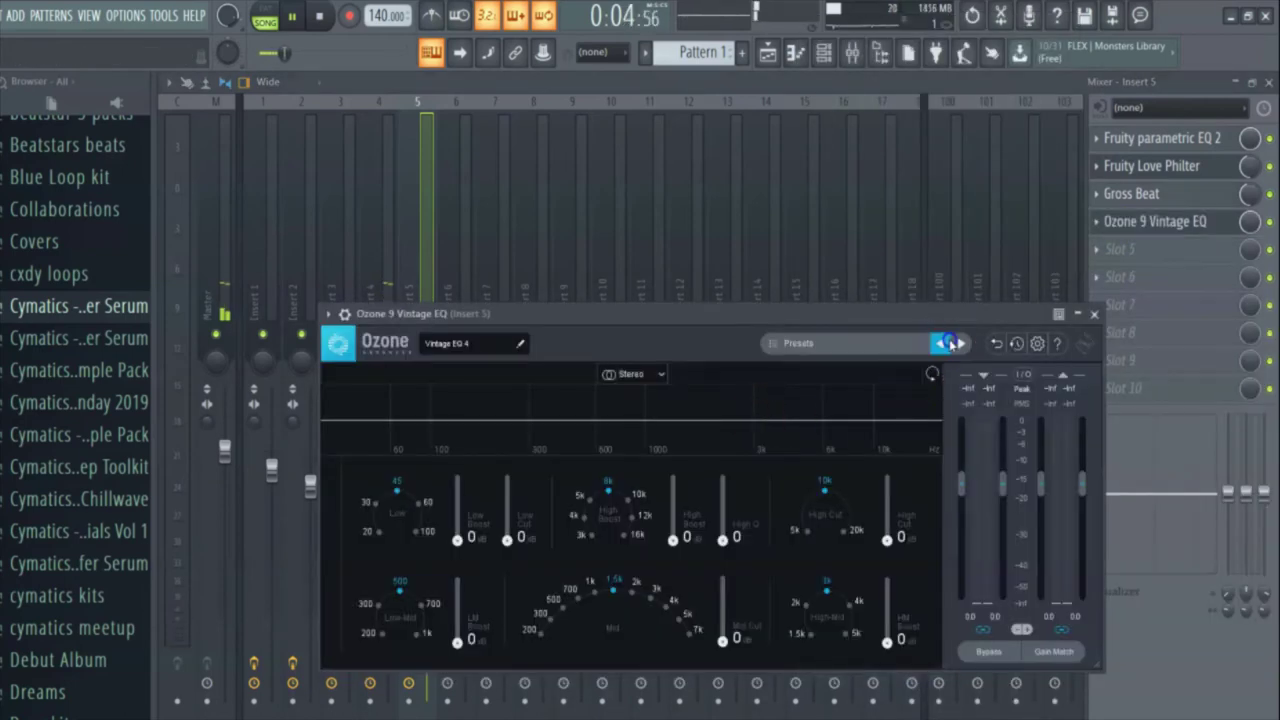
- Search for Relay, load it into the fifth slot, and return to the playlist
left_click(1155, 255)
left_click(829, 49)
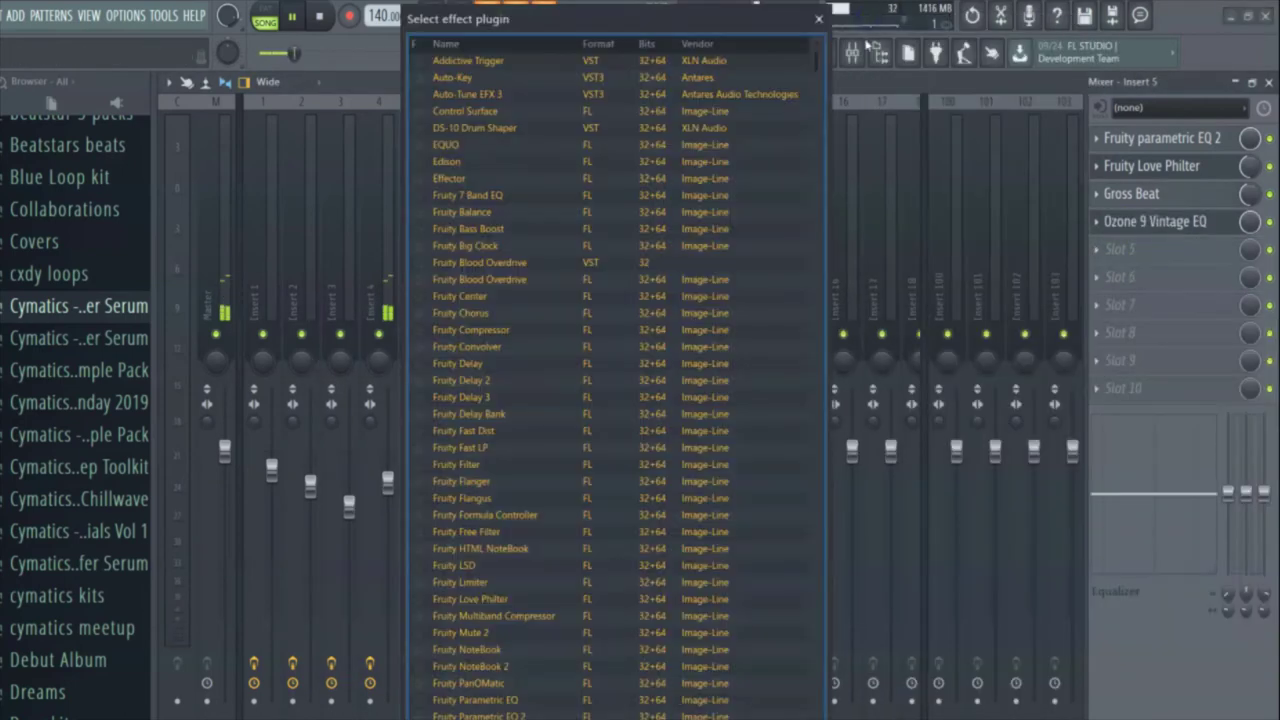
type("relay")
double_click(509, 77)
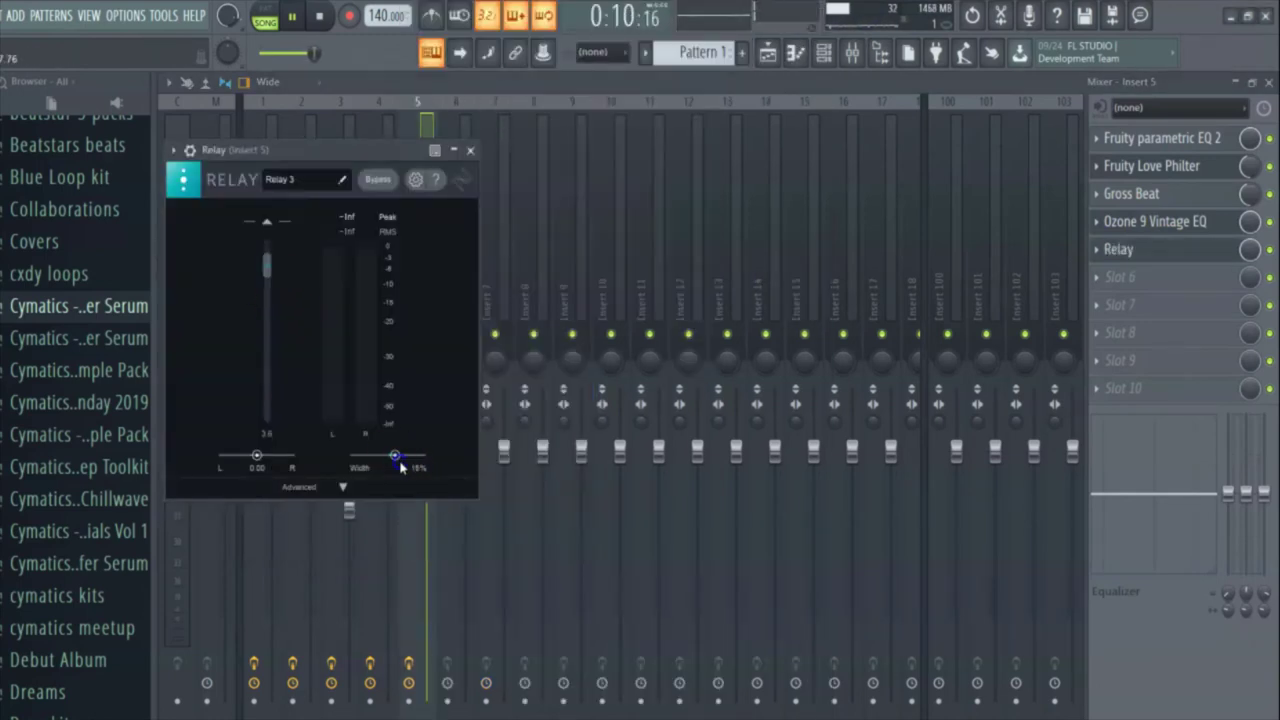
left_click(470, 152)
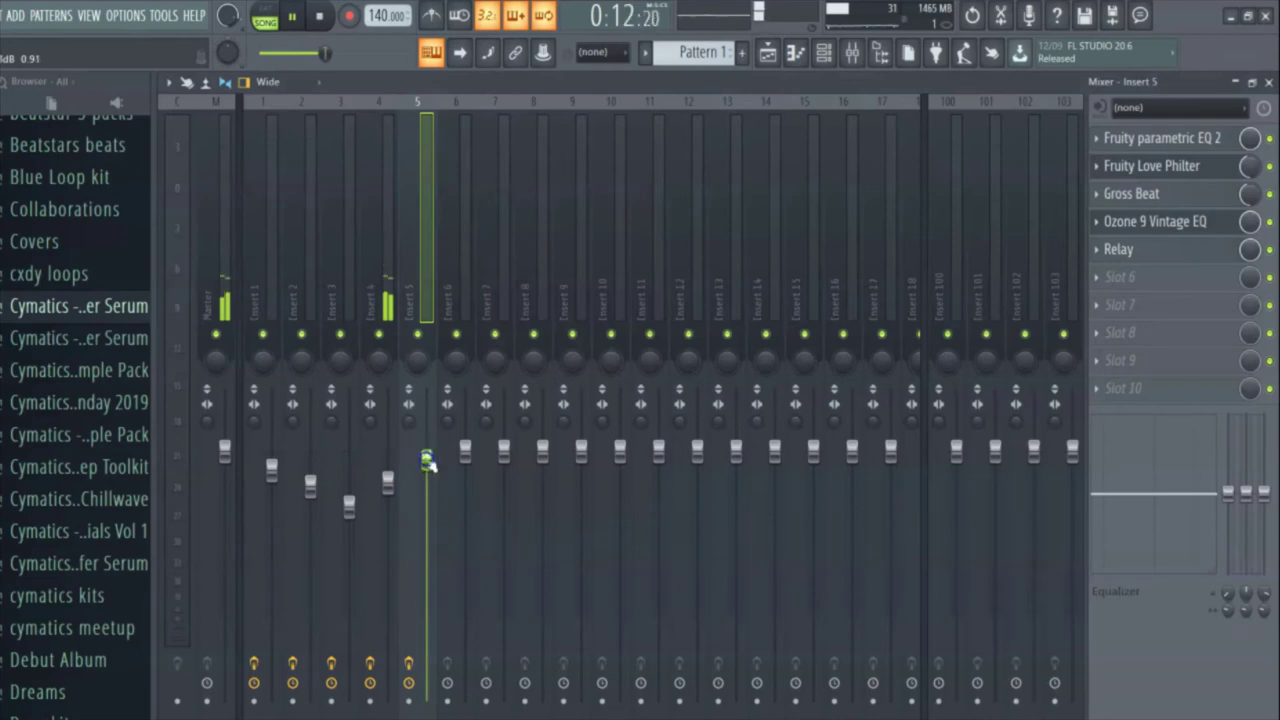
left_click(765, 55)
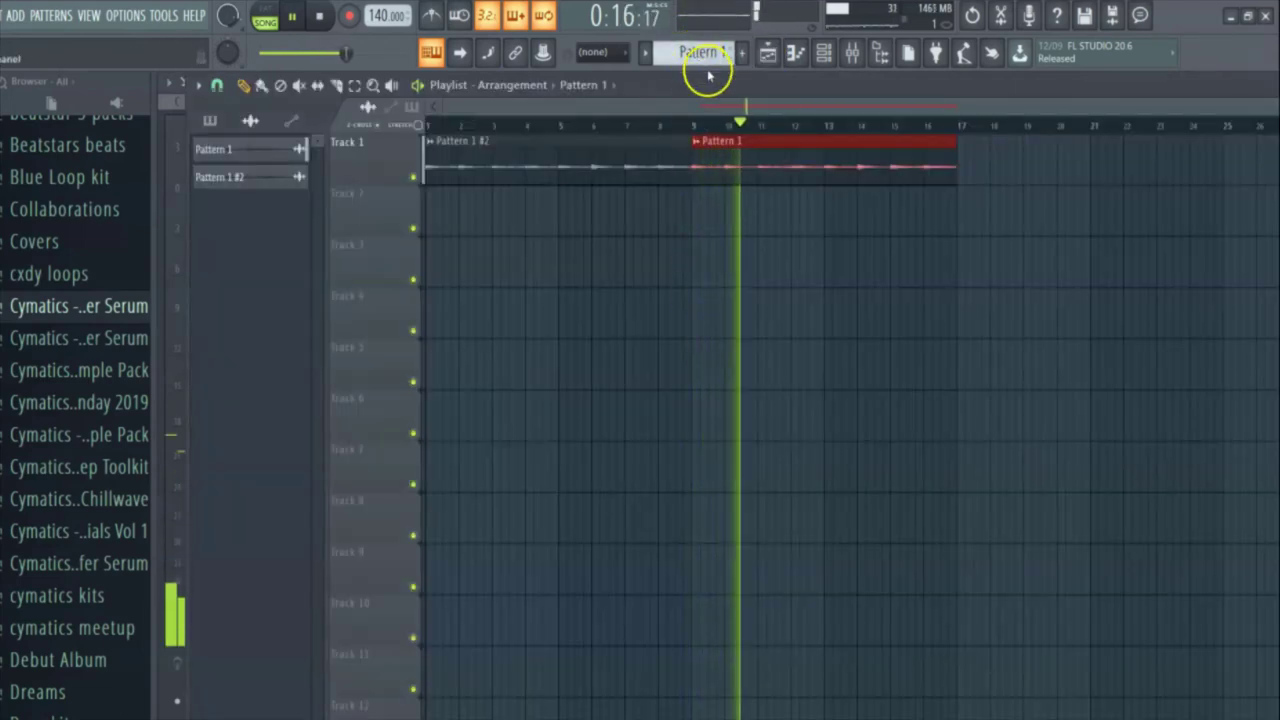
- Paint Pattern 2 clips along Track 2 of the playlist
scroll(698, 55, "down", 1)
left_click(216, 85)
left_click(250, 345)
left_click_drag(700, 192, 937, 220)
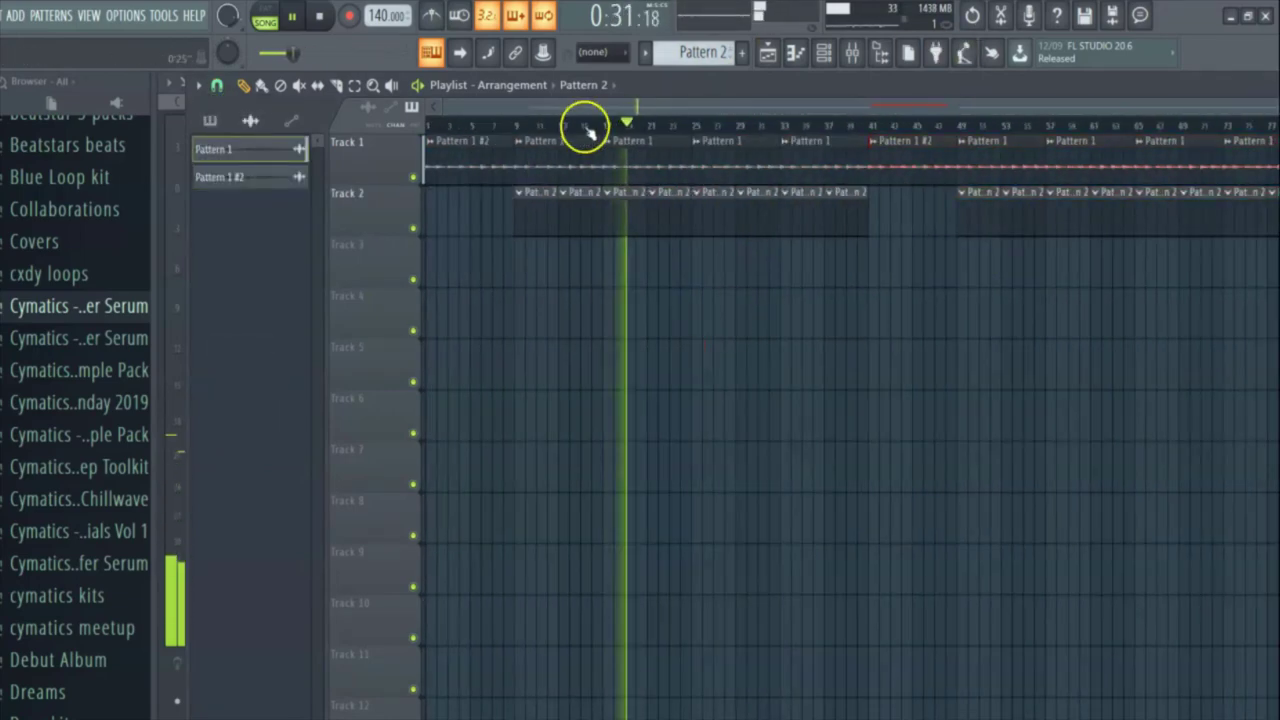
- Add NM - Panorama Clap from the drum kit's Claps folder to the channel rack
left_click(820, 55)
scroll(178, 345, "up", 5)
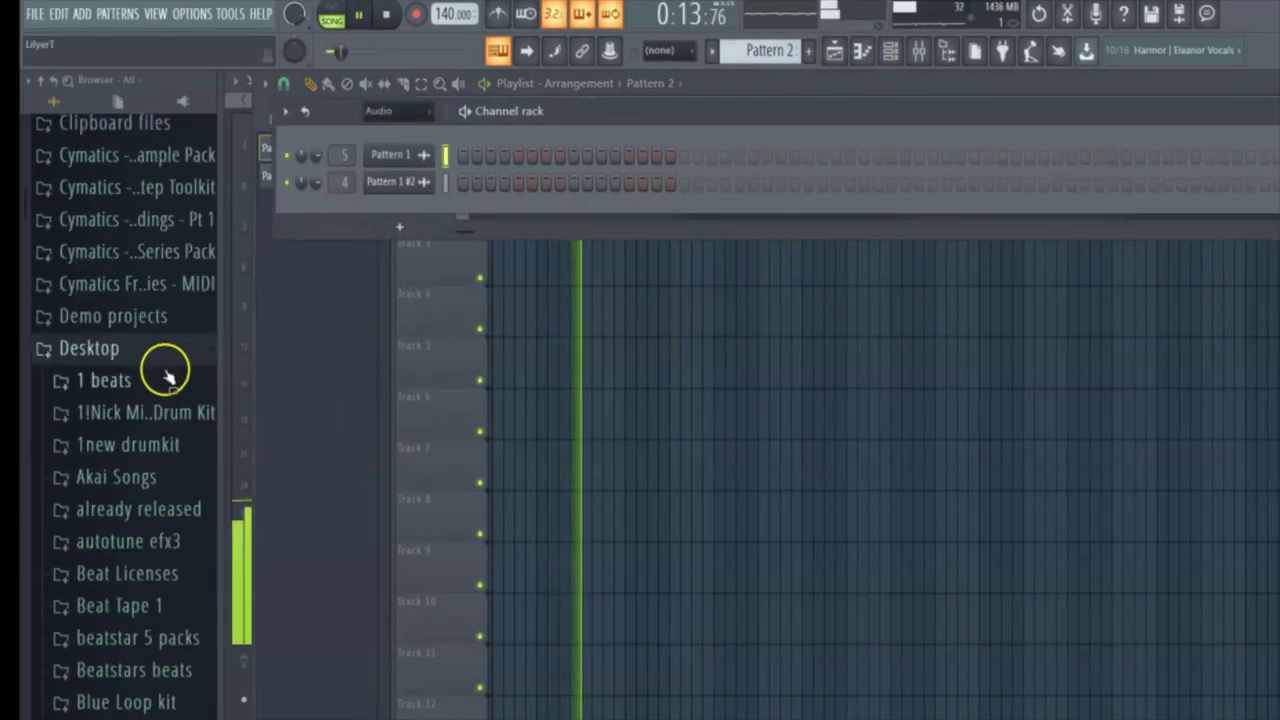
scroll(145, 400, "down", 4)
scroll(145, 290, "up", 1)
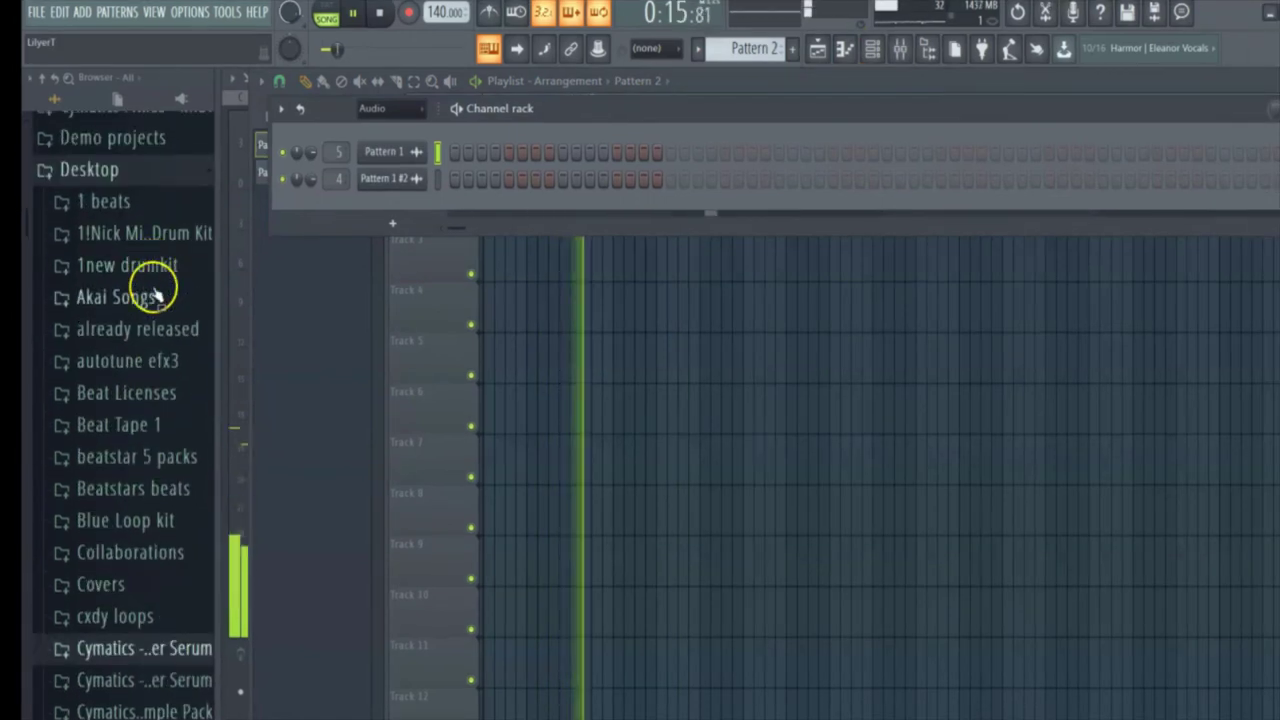
left_click(170, 236)
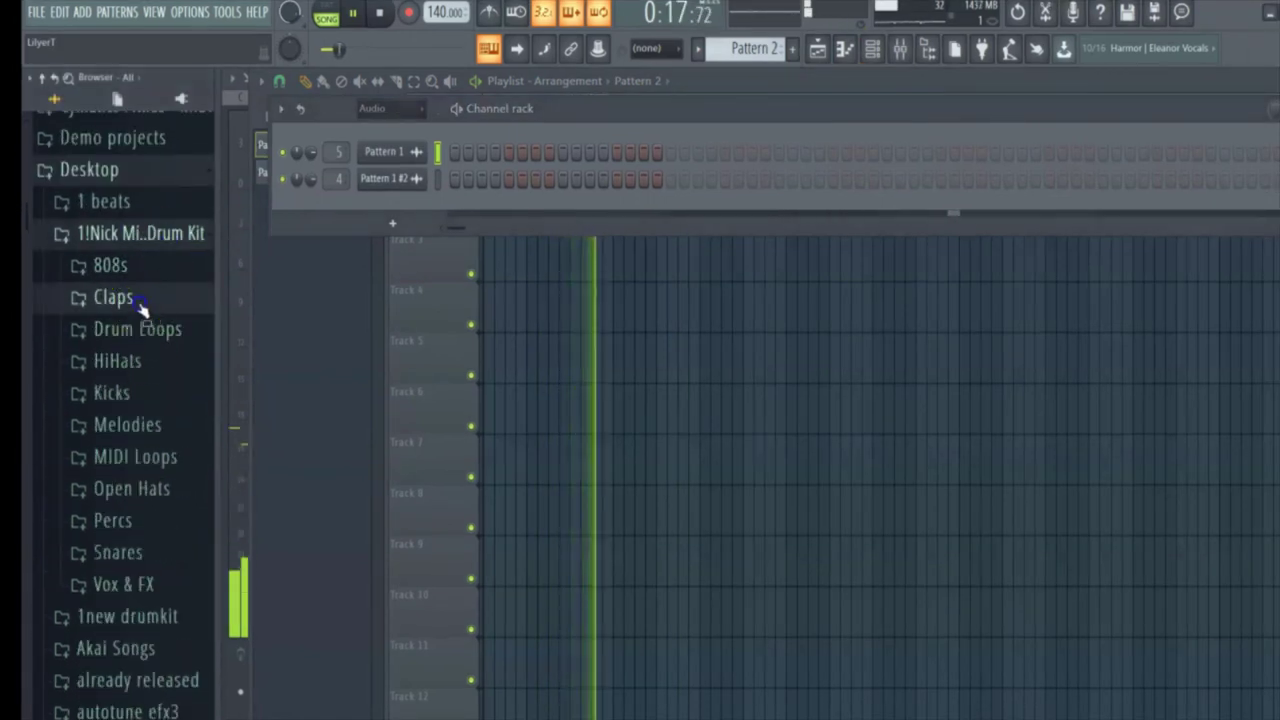
left_click(105, 300)
left_click_drag(155, 470, 393, 200)
right_click(405, 262)
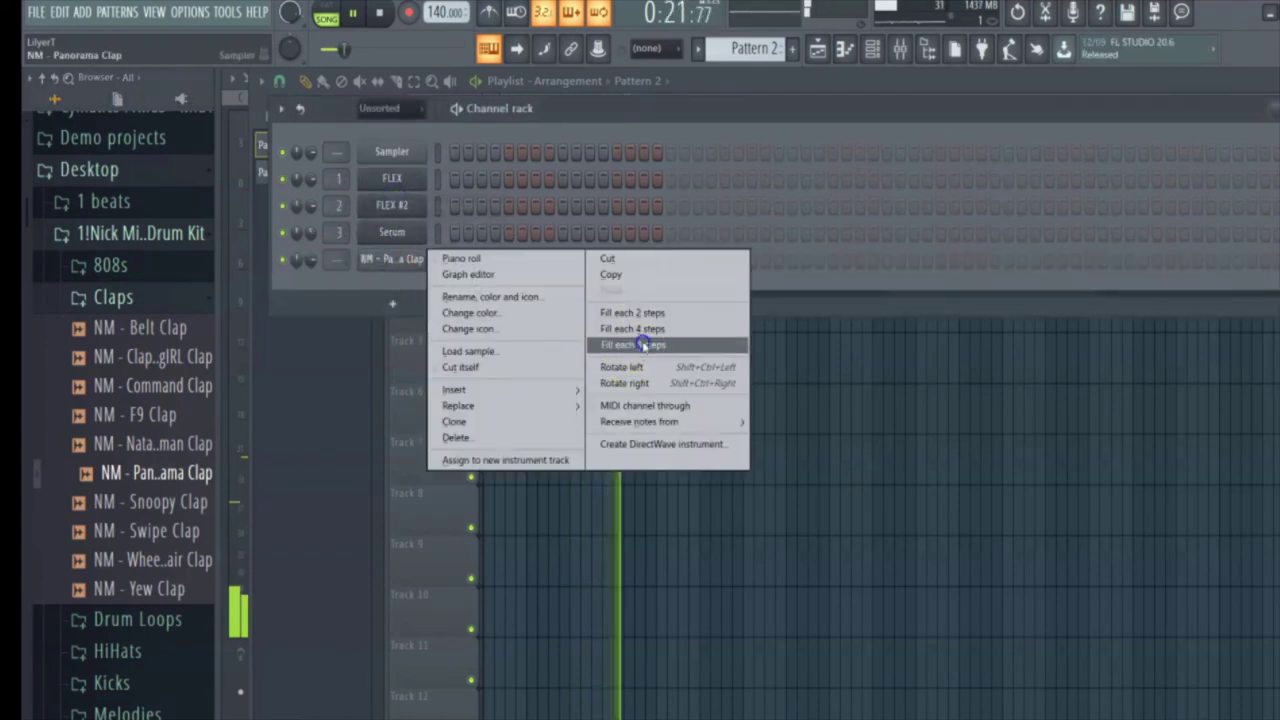
- Fill the clap every 8 steps, remove the first hit, and view its graph and piano roll
left_click(643, 345)
key("space")
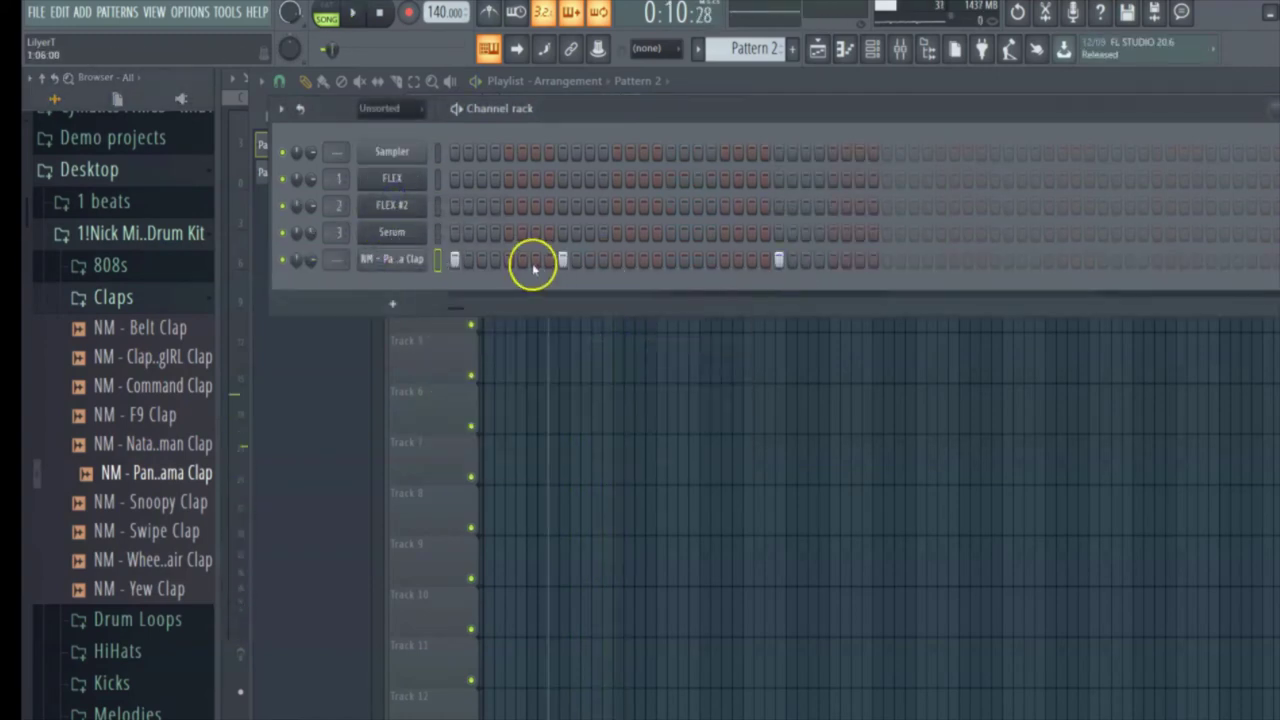
left_click(938, 265)
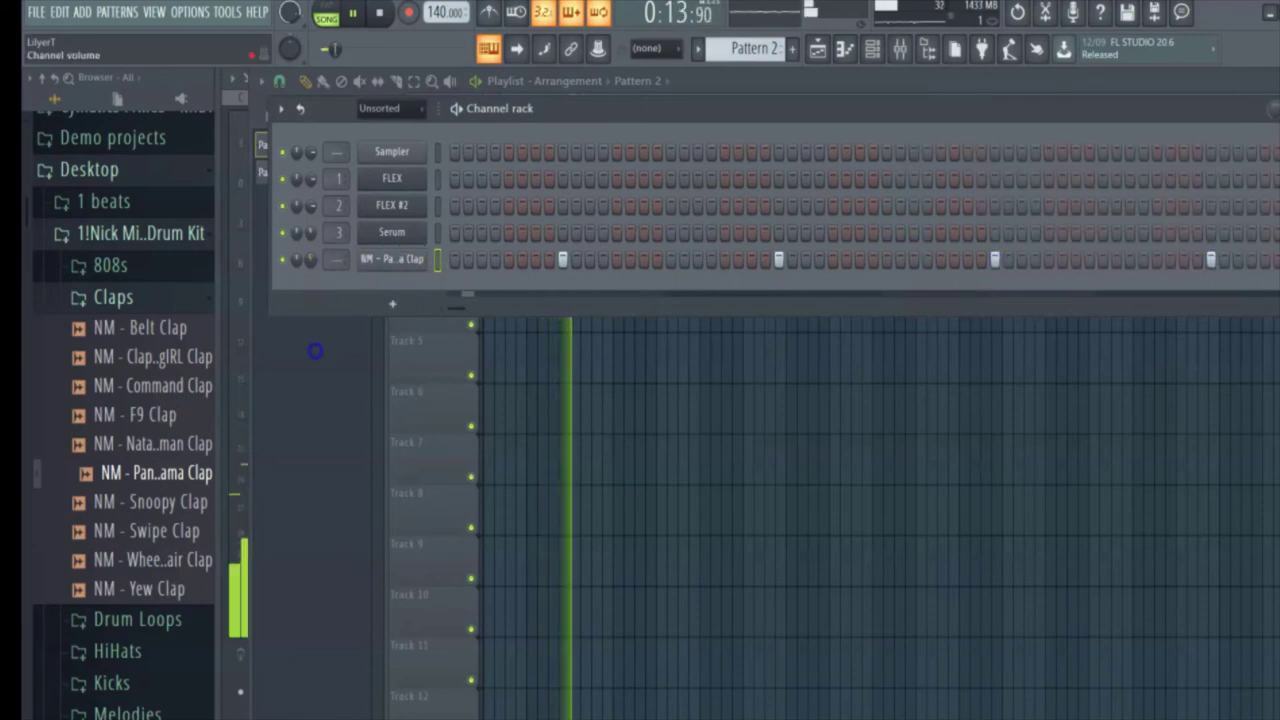
right_click(414, 268)
left_click(468, 274)
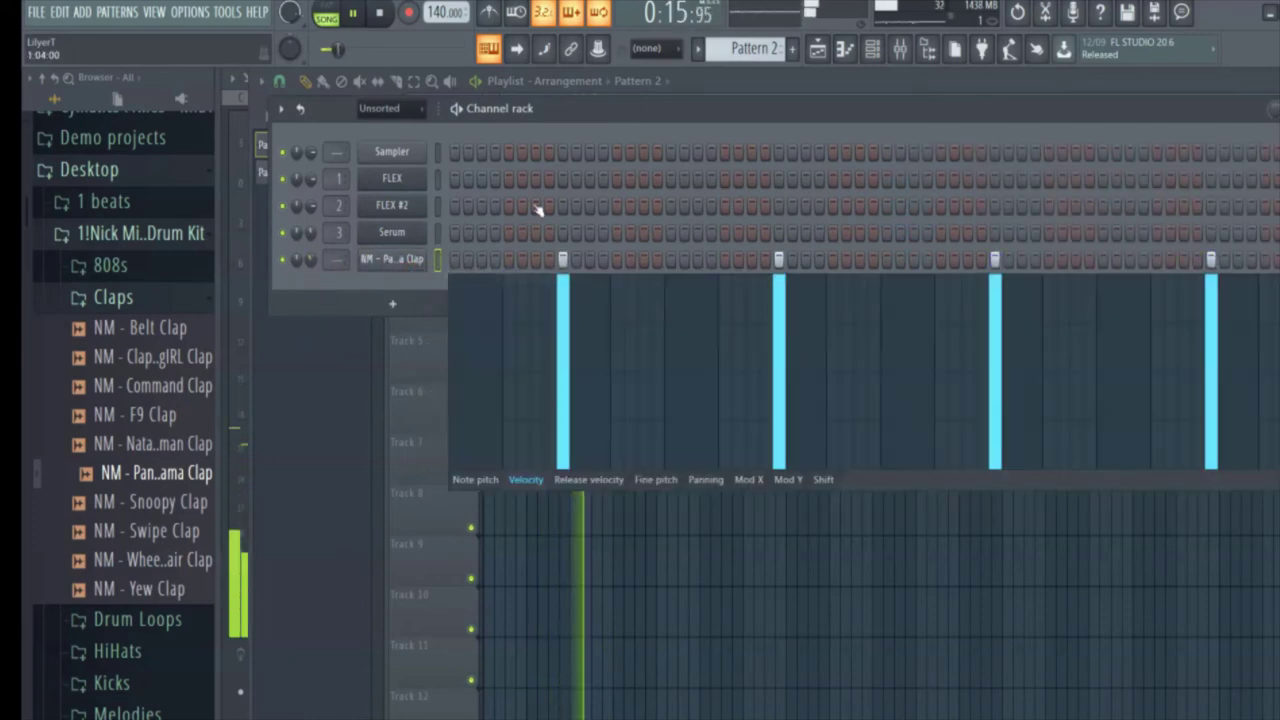
right_click(389, 260)
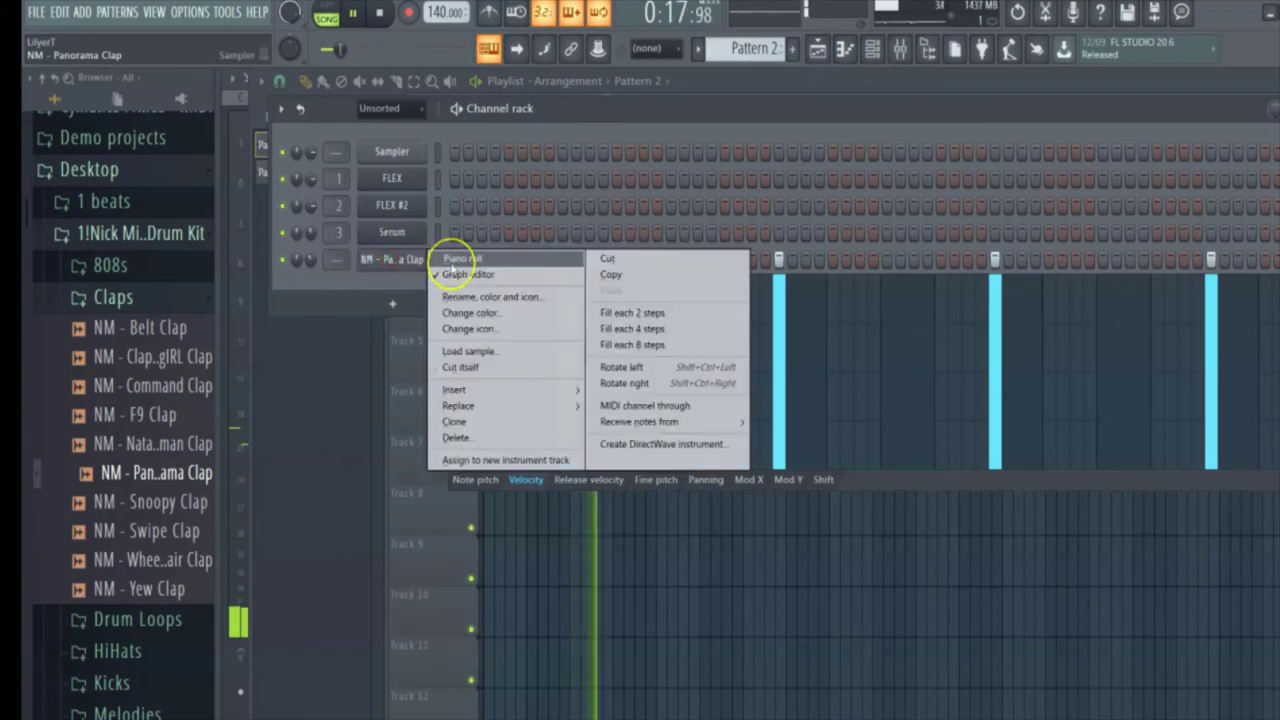
left_click(455, 259)
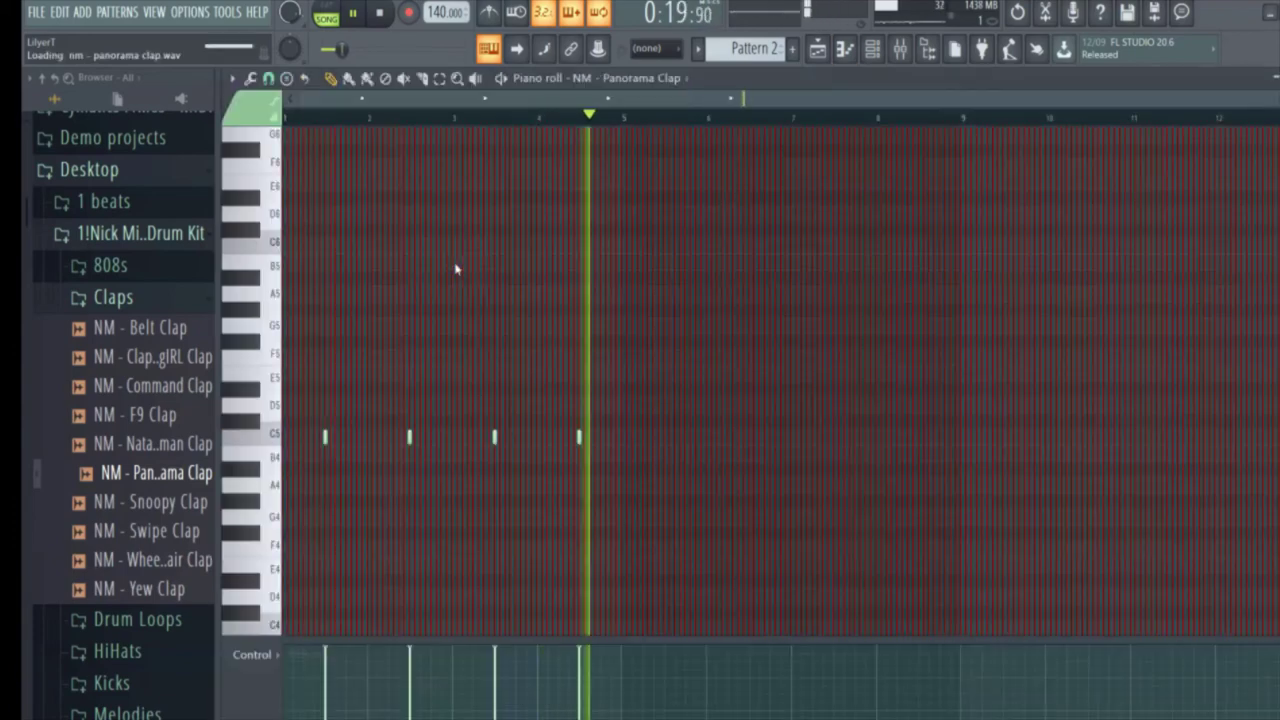
left_click(872, 48)
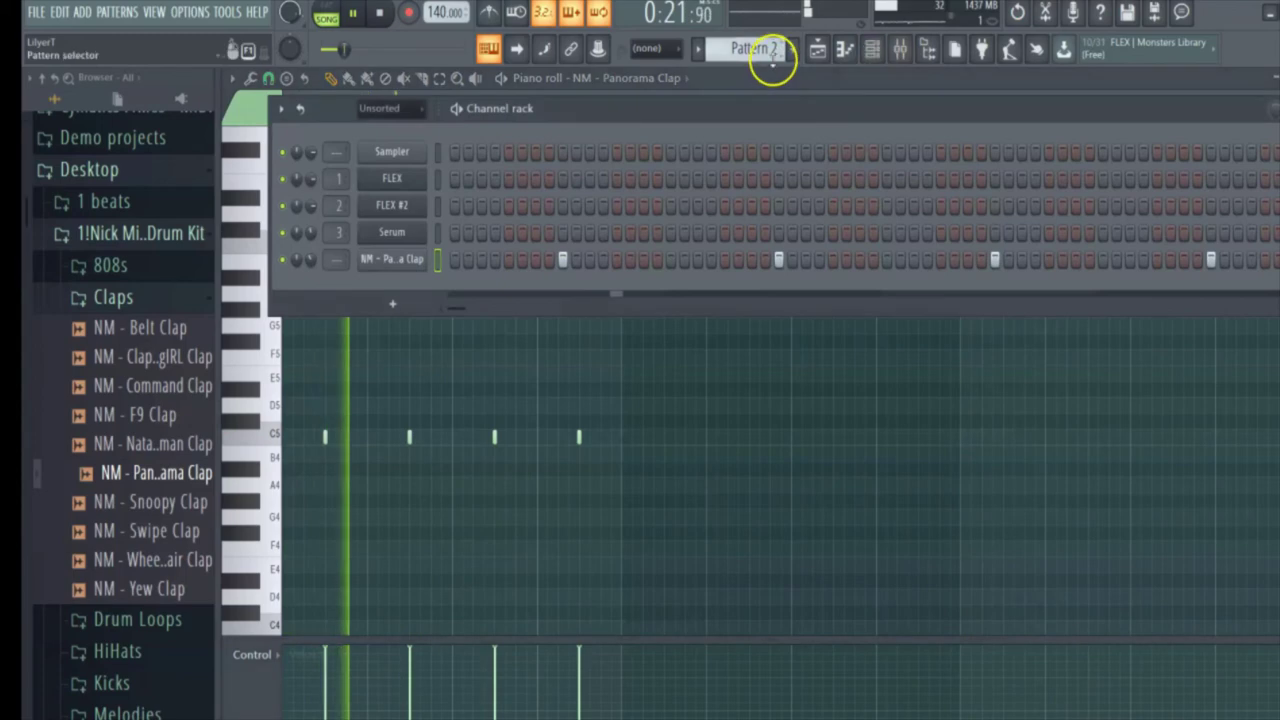
- Scroll the browser down to the Hi-Hats sample folder
scroll(760, 50, "down", 1)
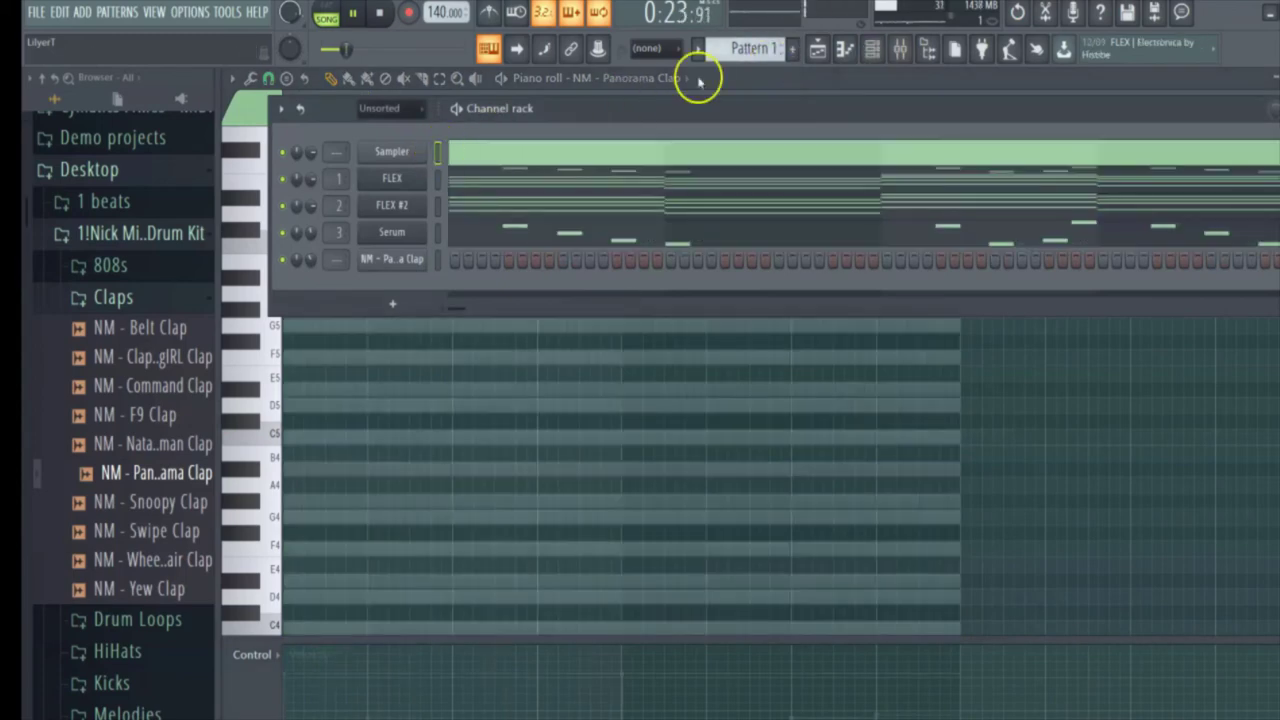
scroll(742, 55, "down", 1)
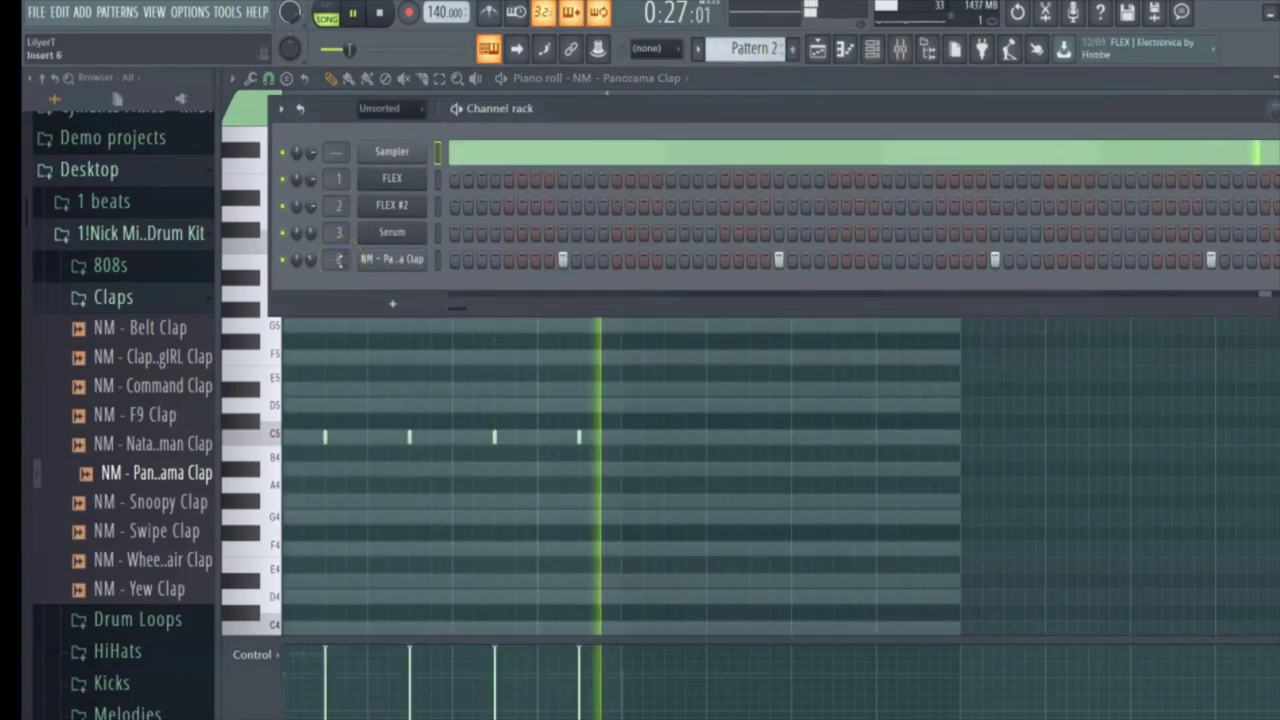
scroll(150, 340, "down", 10)
scroll(150, 340, "down", 5)
left_click(130, 527)
- Audition hi-hat samples and add PJ - High (HH) as a new channel
left_click(140, 156)
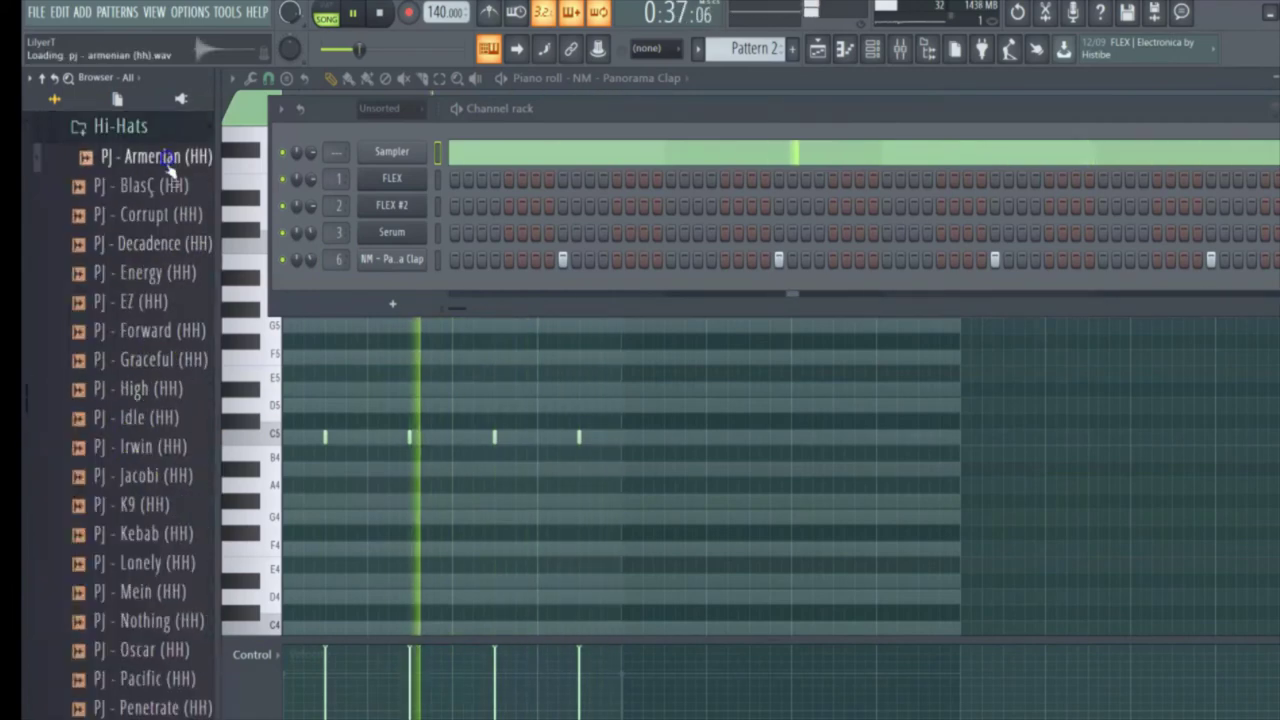
left_click(175, 302)
left_click(150, 330)
left_click(150, 388)
left_click_drag(160, 392, 413, 311)
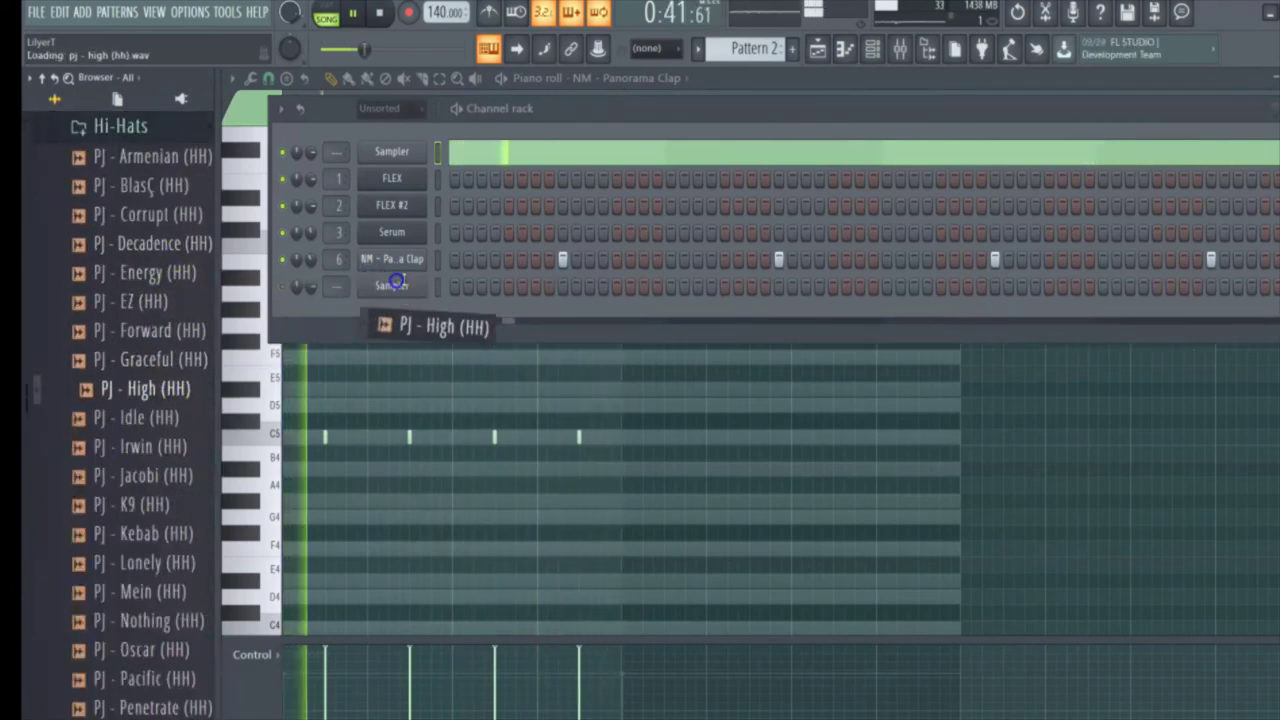
- Fill the PJ - High (HH) channel every 2 steps and view its graph and piano roll
right_click(413, 311)
left_click(640, 339)
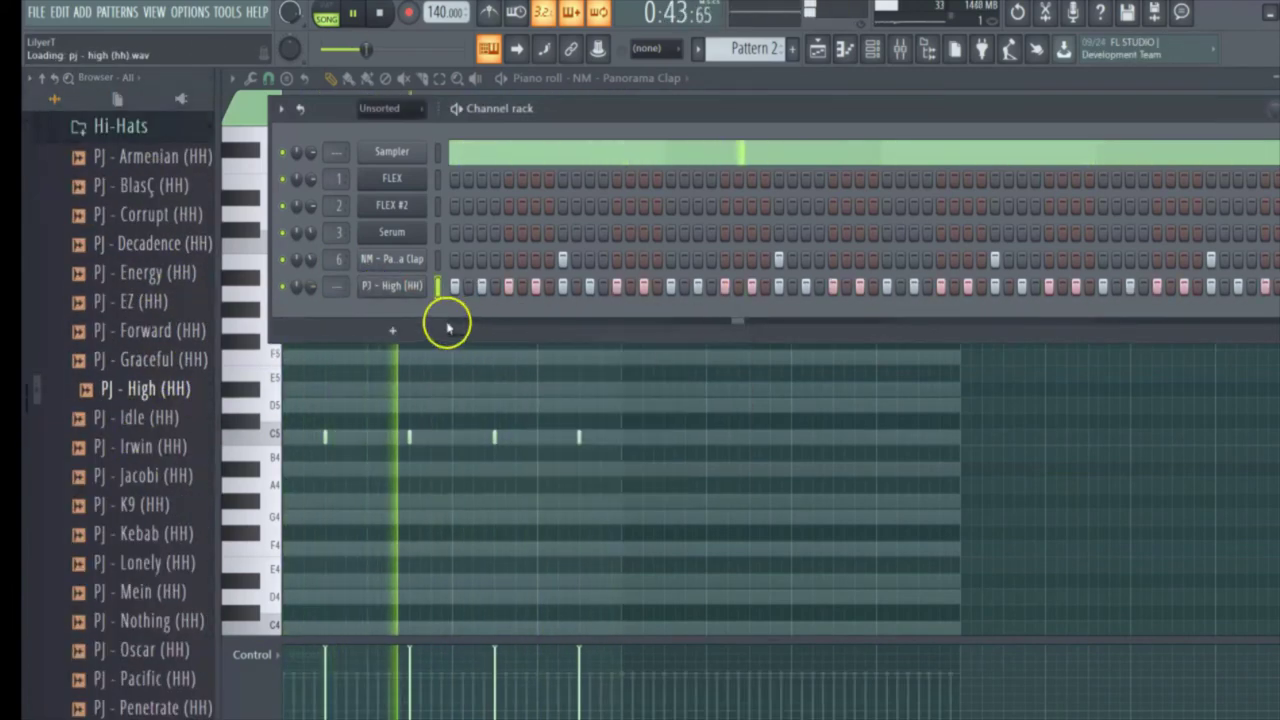
right_click(355, 287)
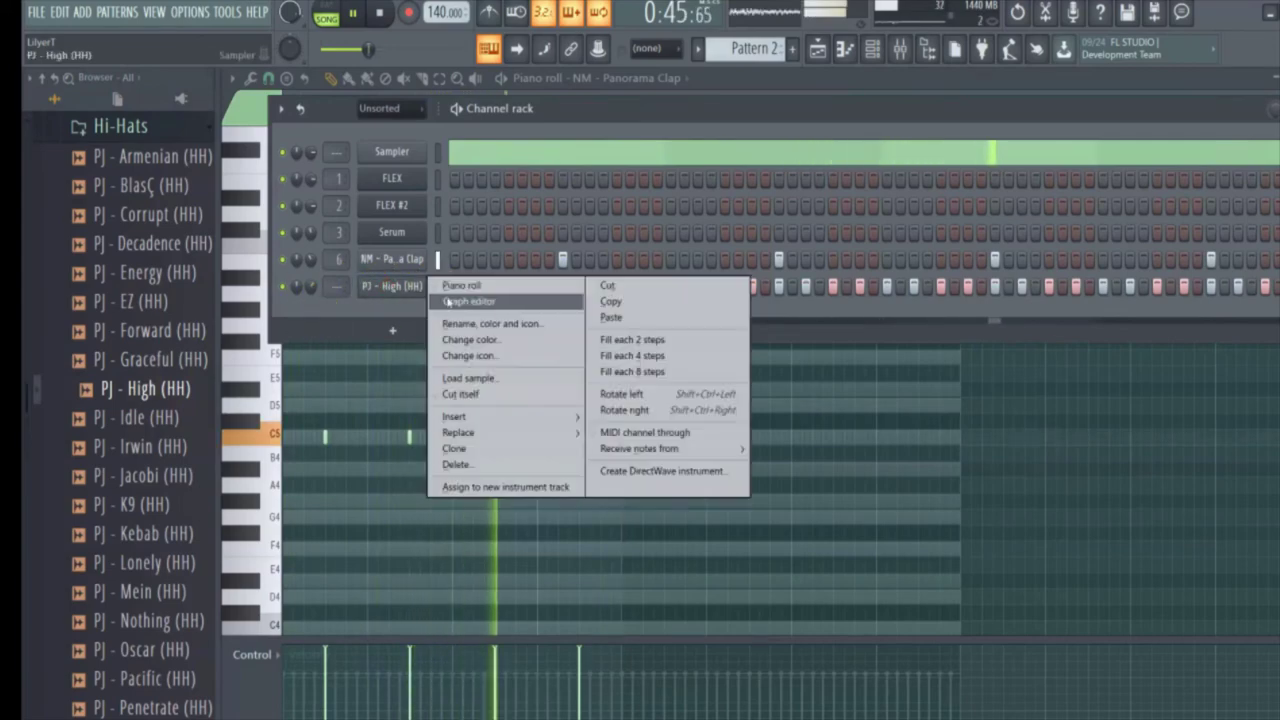
left_click(415, 297)
right_click(395, 287)
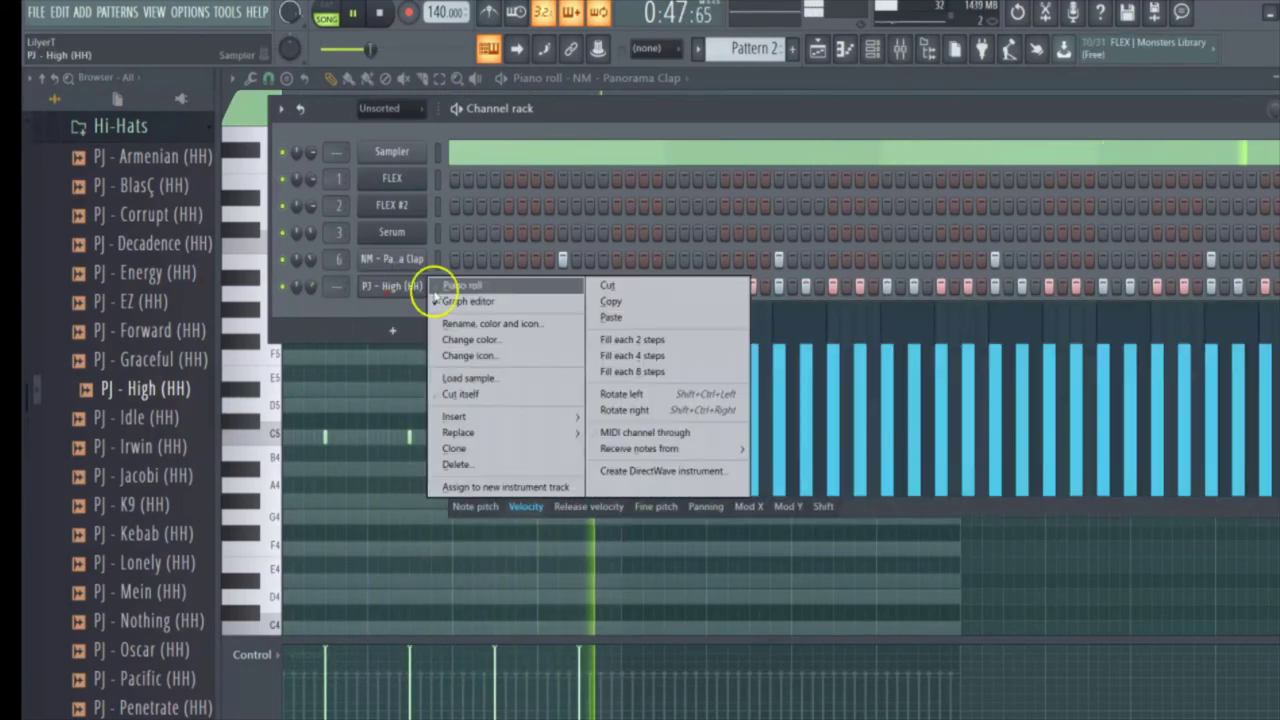
left_click(437, 296)
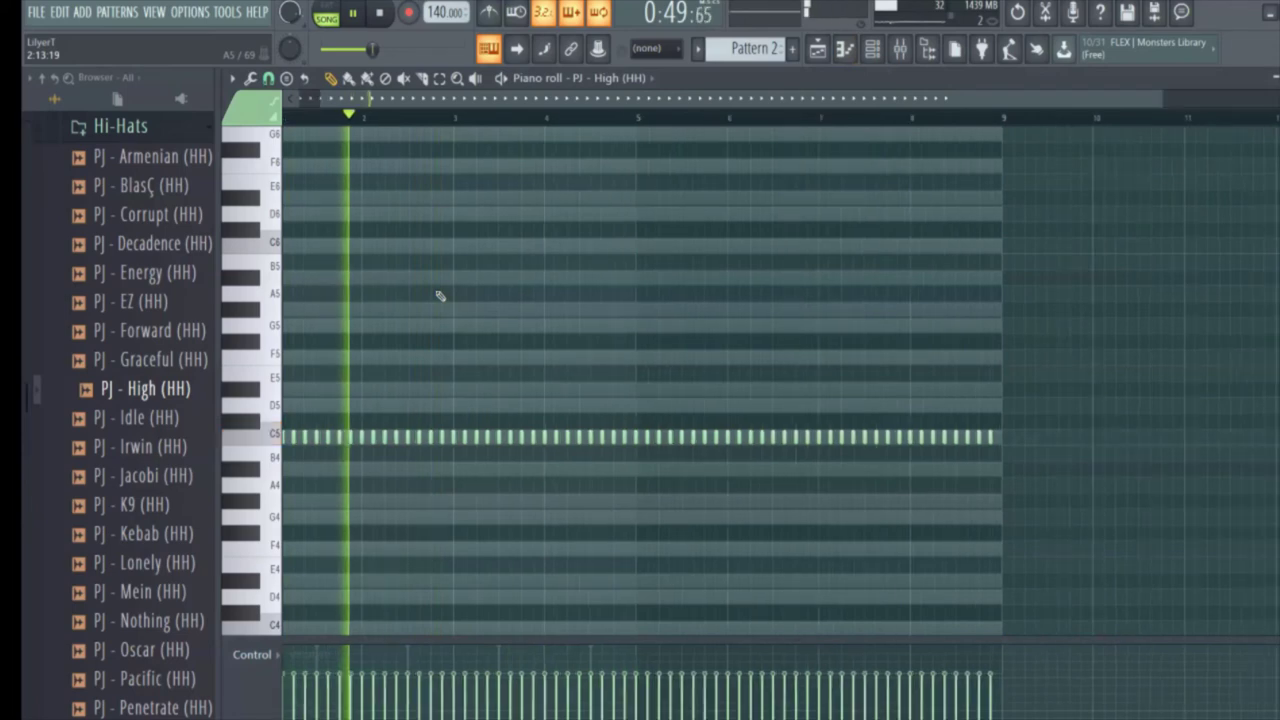
- Audition the PJ - Idle and PJ - Lonely hi-hat samples
left_click(131, 420)
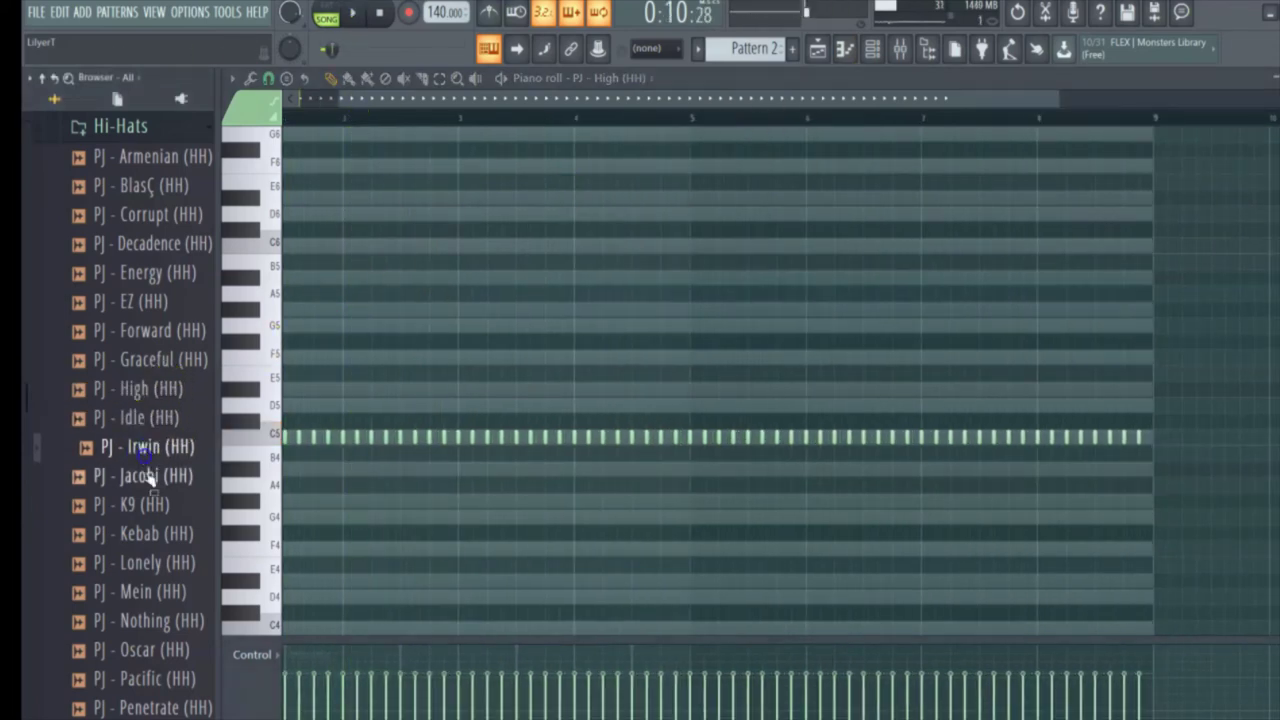
left_click(150, 562)
scroll(163, 577, "down", 3)
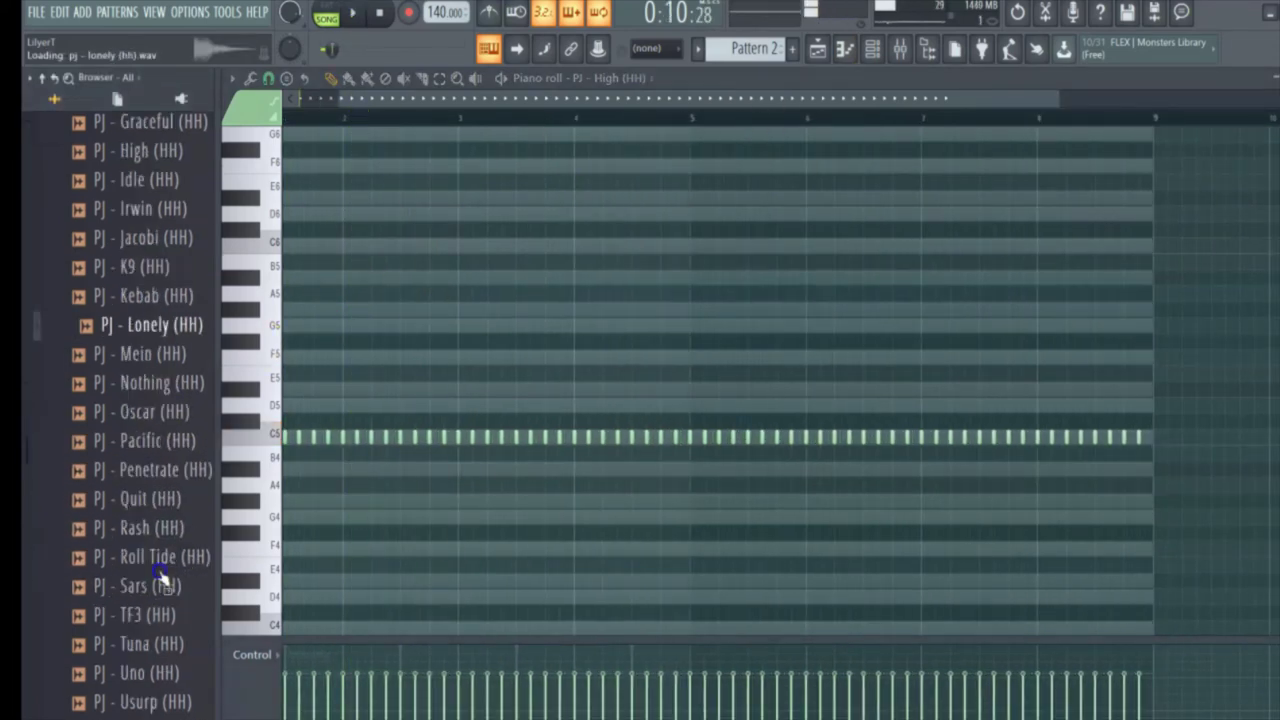
scroll(158, 500, "down", 5)
left_click(872, 50)
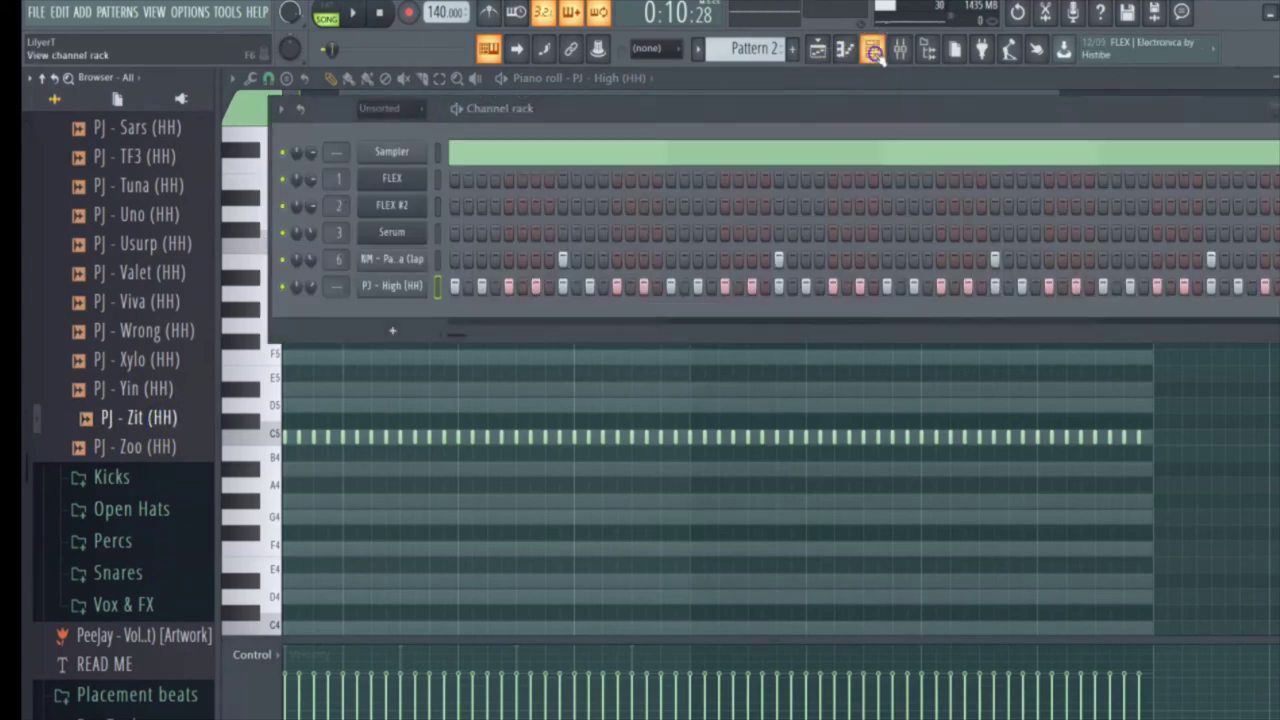
- Replace the hi-hat sample with PJ - Zit (HH) and play back its notes
left_click_drag(378, 282, 380, 285)
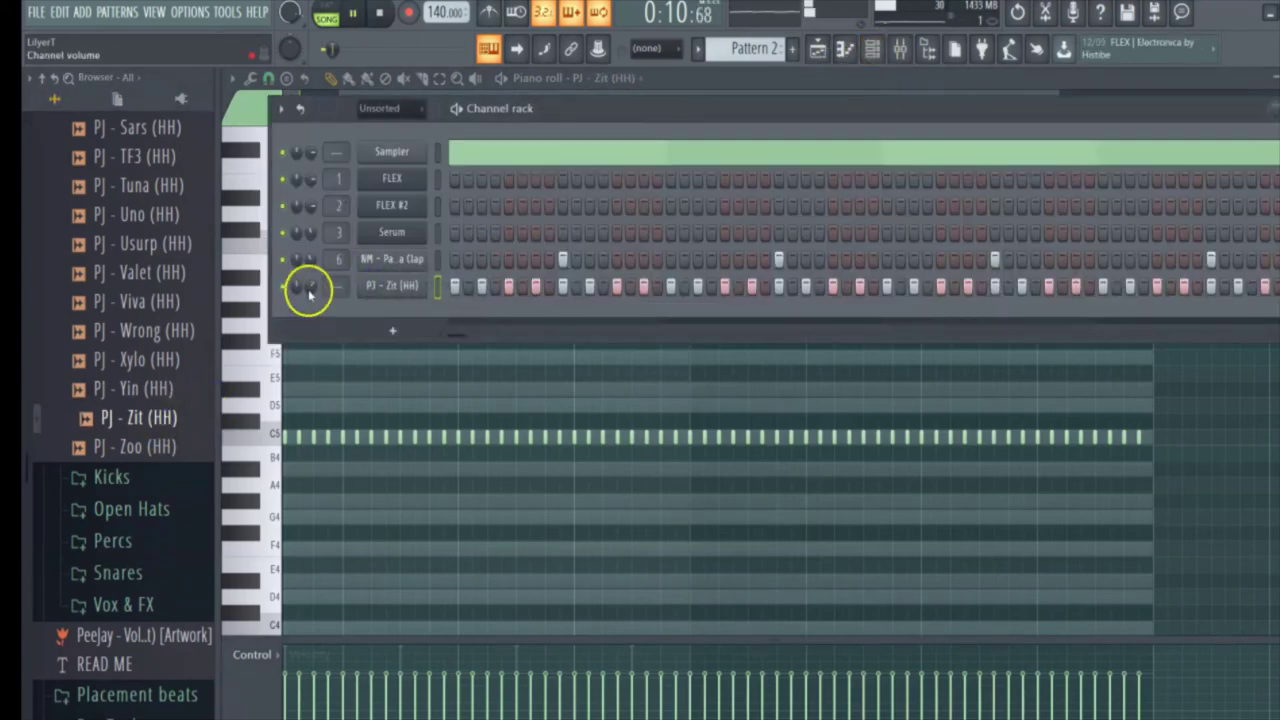
right_click(380, 287)
left_click(400, 284)
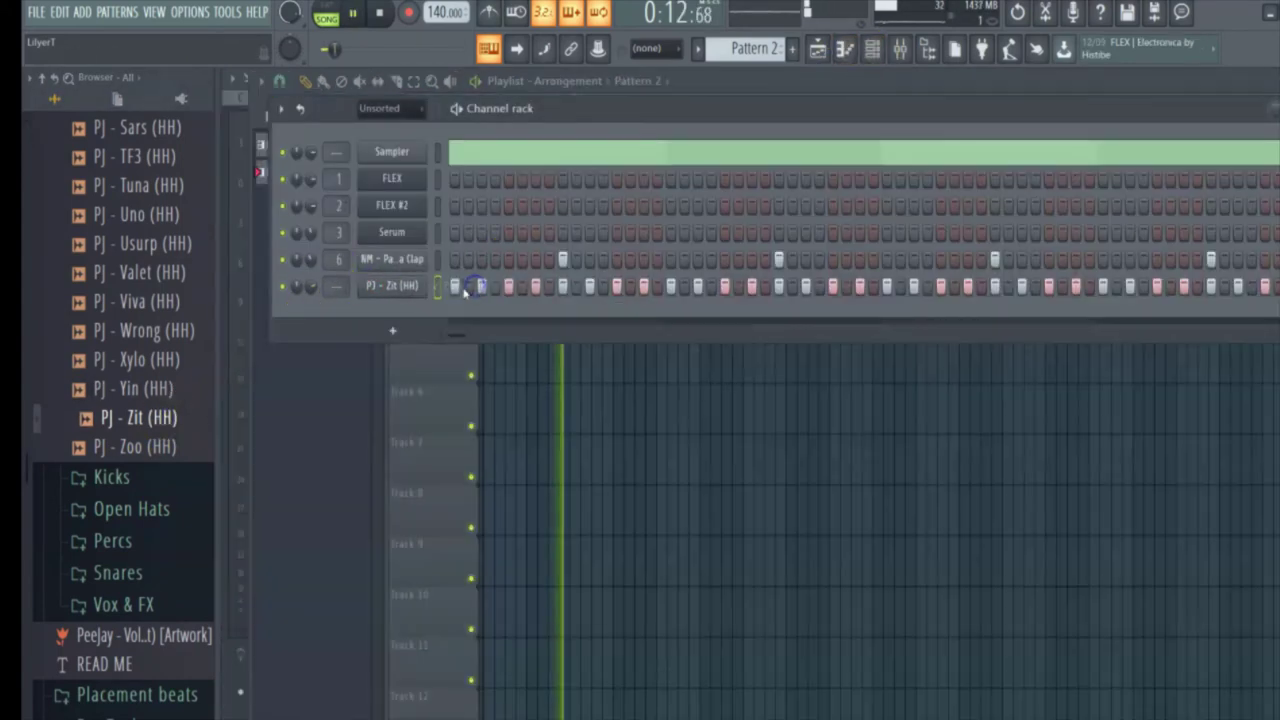
right_click(385, 287)
left_click(420, 290)
key("space")
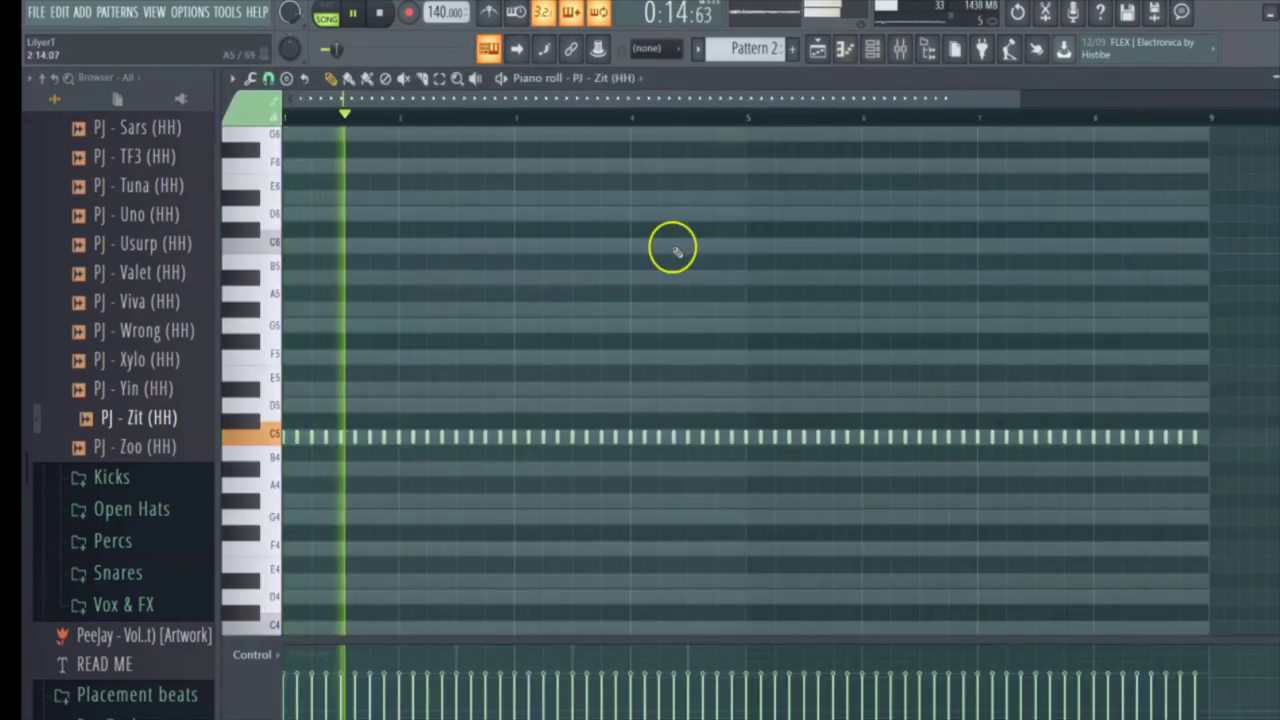
- Route the PJ - Zit (HH) channel to mixer track 6 in its channel settings
left_click(872, 48)
left_click(395, 287)
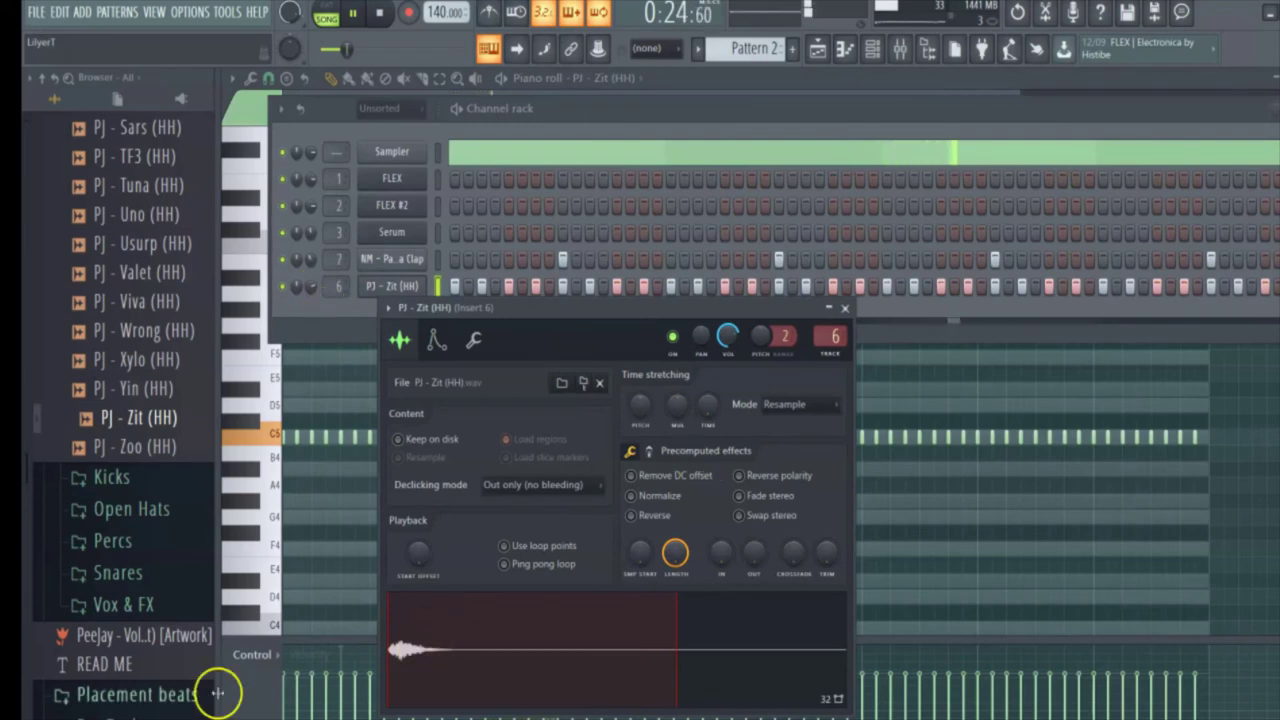
left_click(844, 310)
- Open the Open Hats folder and add PJ - Cage (OH) as a new channel
scroll(166, 300, "up", 3)
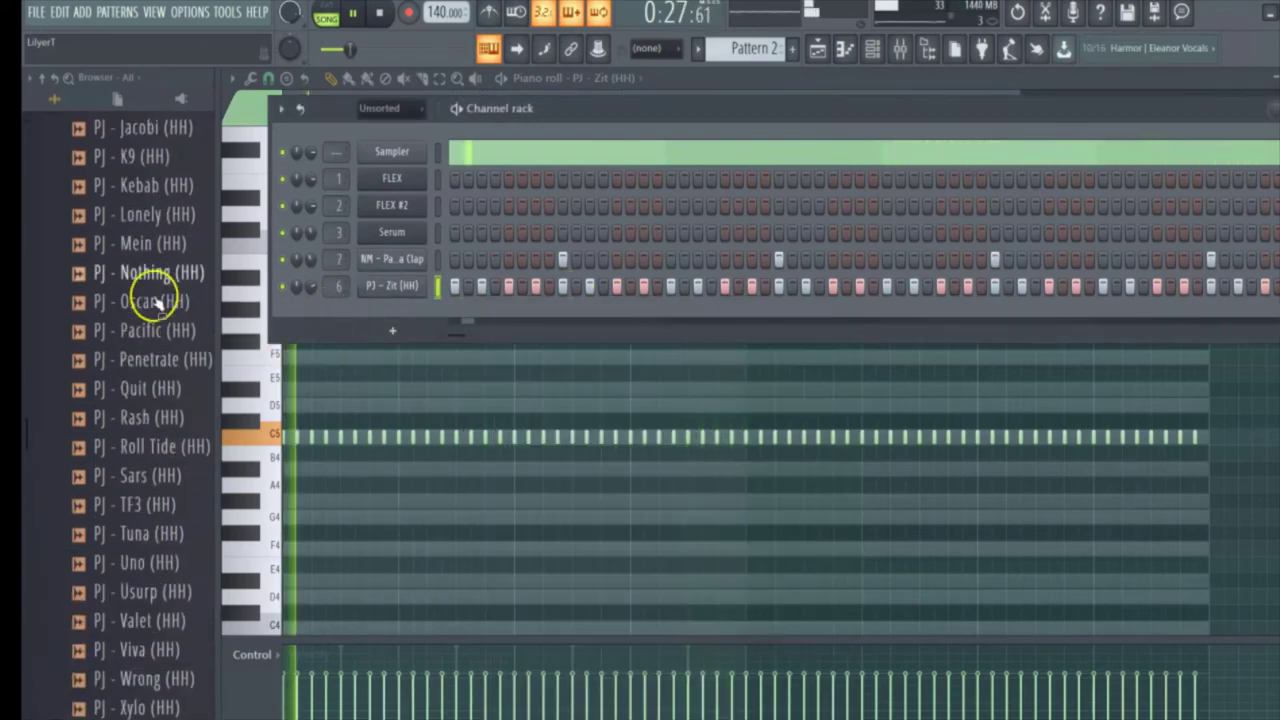
scroll(150, 280, "up", 5)
scroll(135, 285, "up", 2)
left_click(126, 294)
left_click(126, 363)
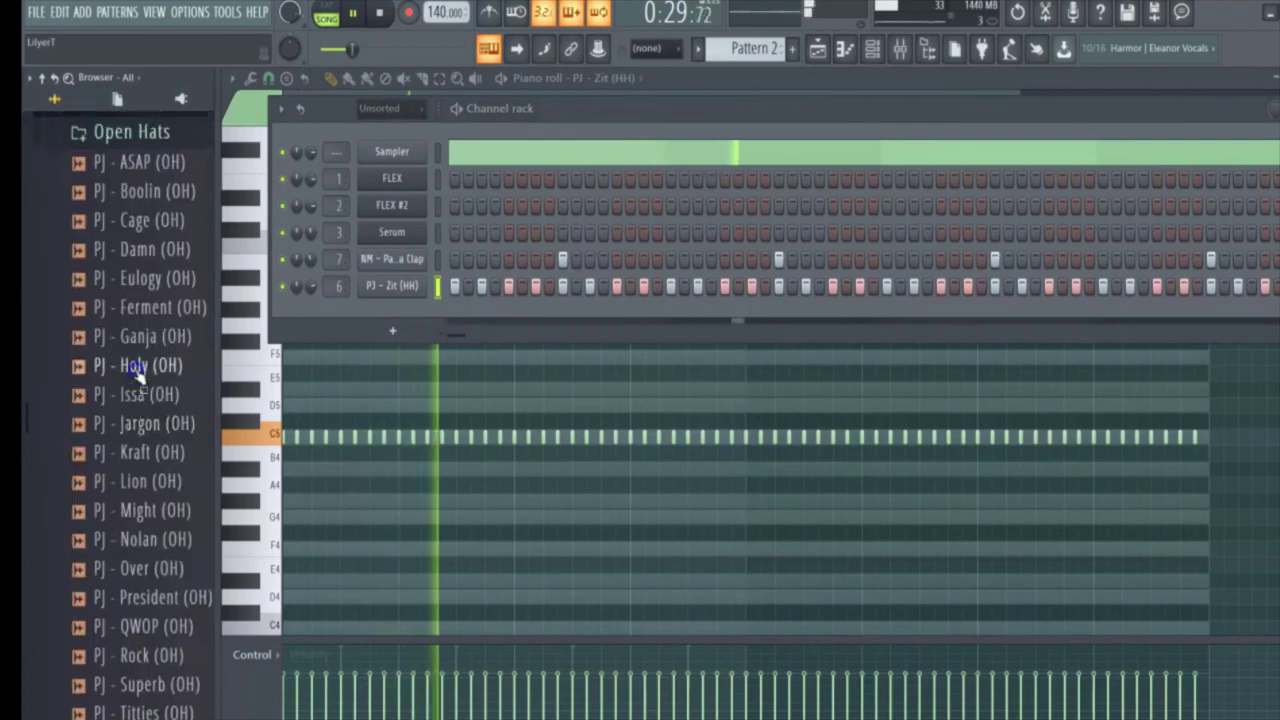
left_click_drag(143, 214, 330, 312)
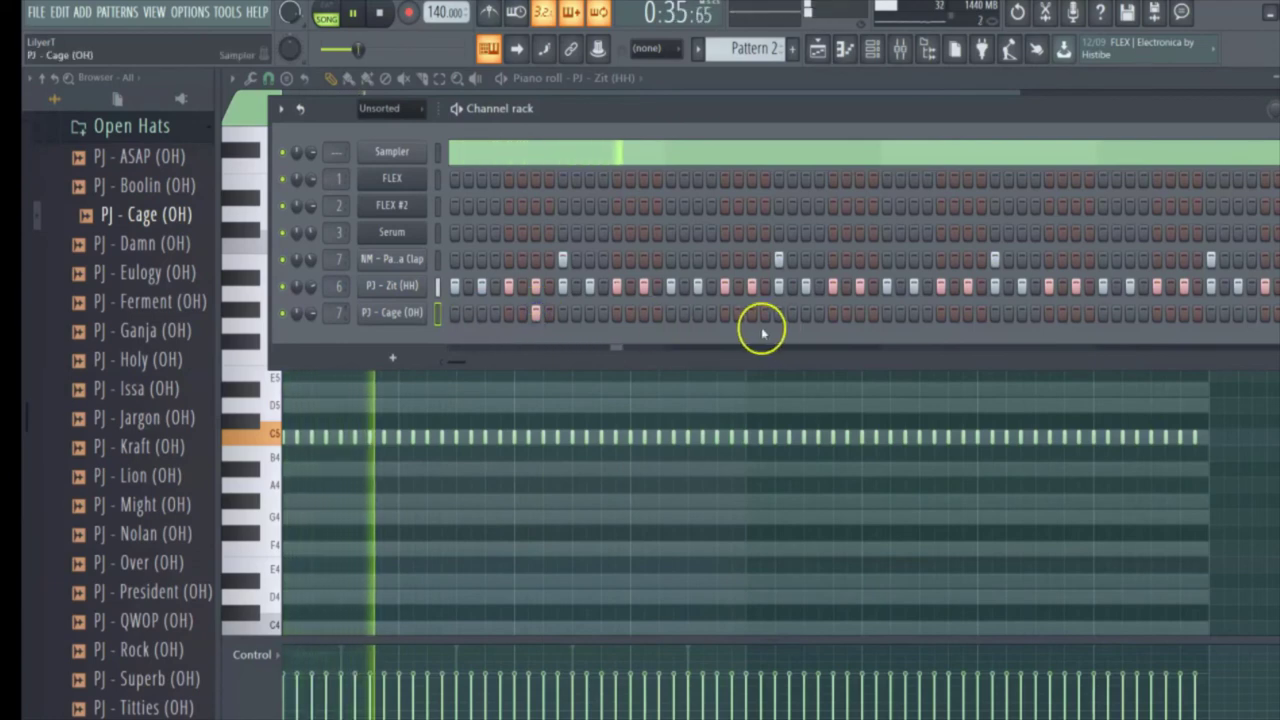
- Place a few sparse PJ - Cage (OH) notes, two on C5 and one lower
left_click(969, 314)
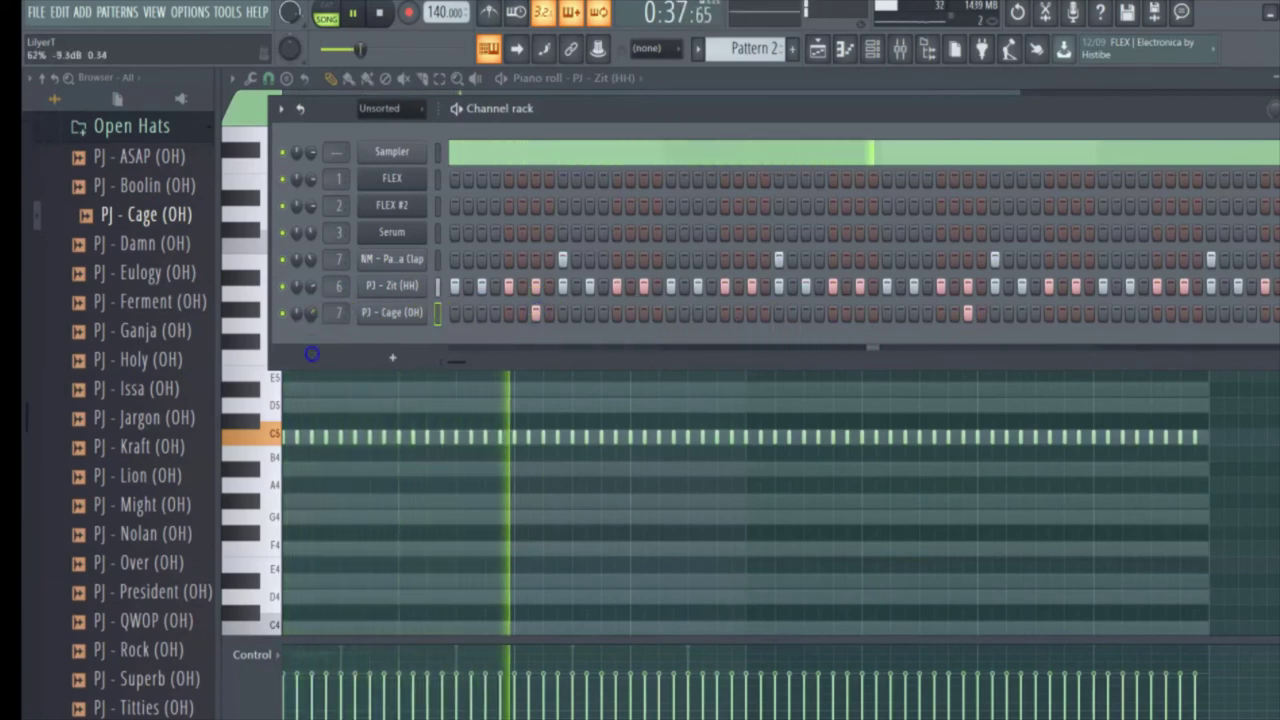
scroll(323, 314, "up", 2)
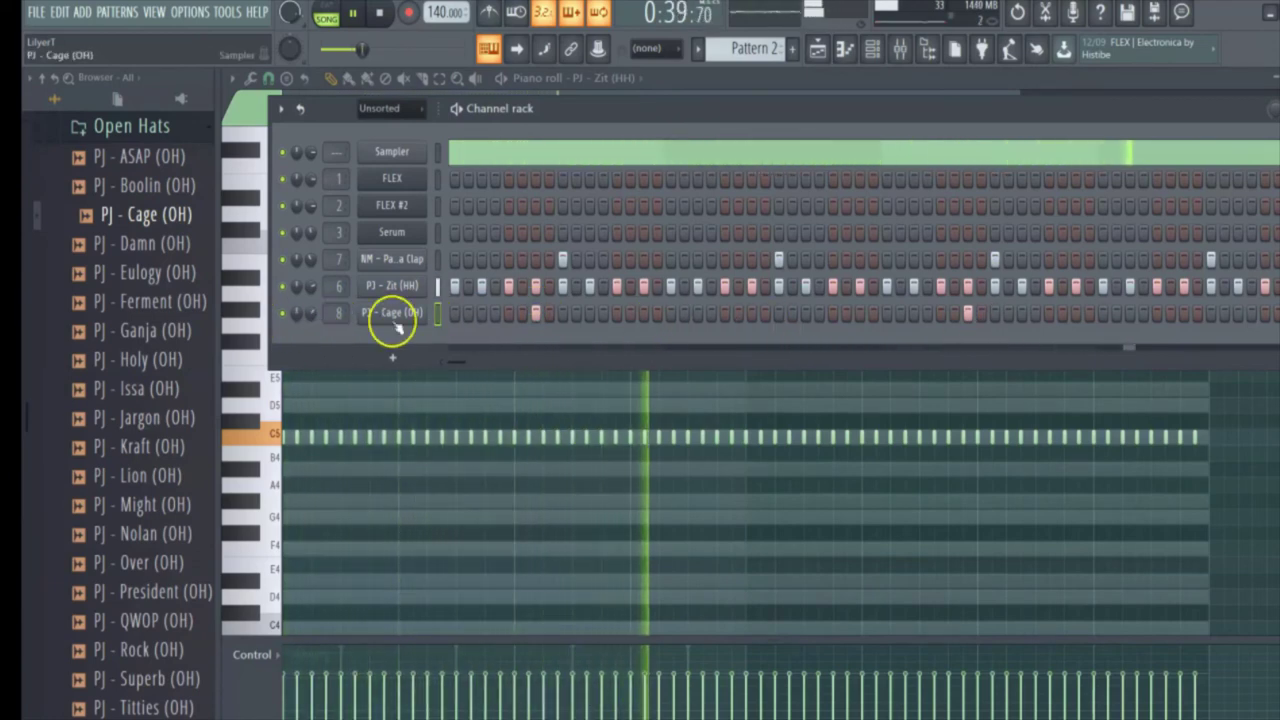
right_click(403, 318)
left_click(445, 313)
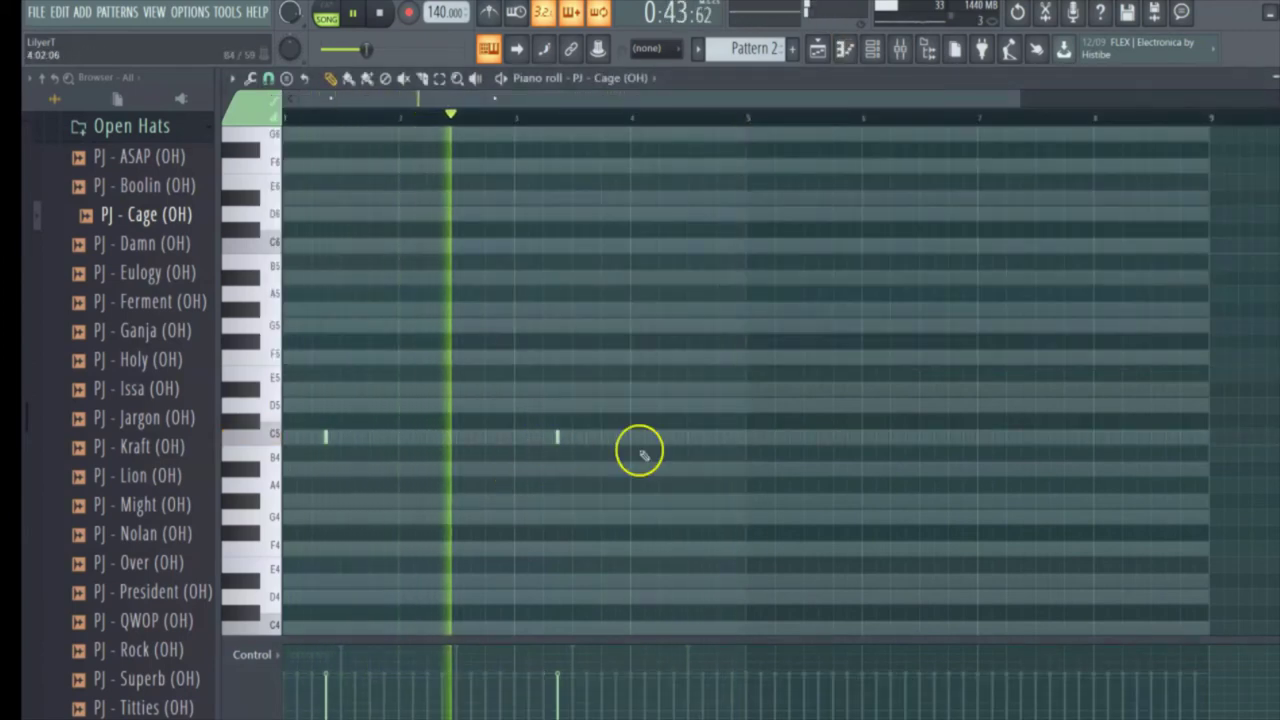
scroll(640, 449, "up", 2)
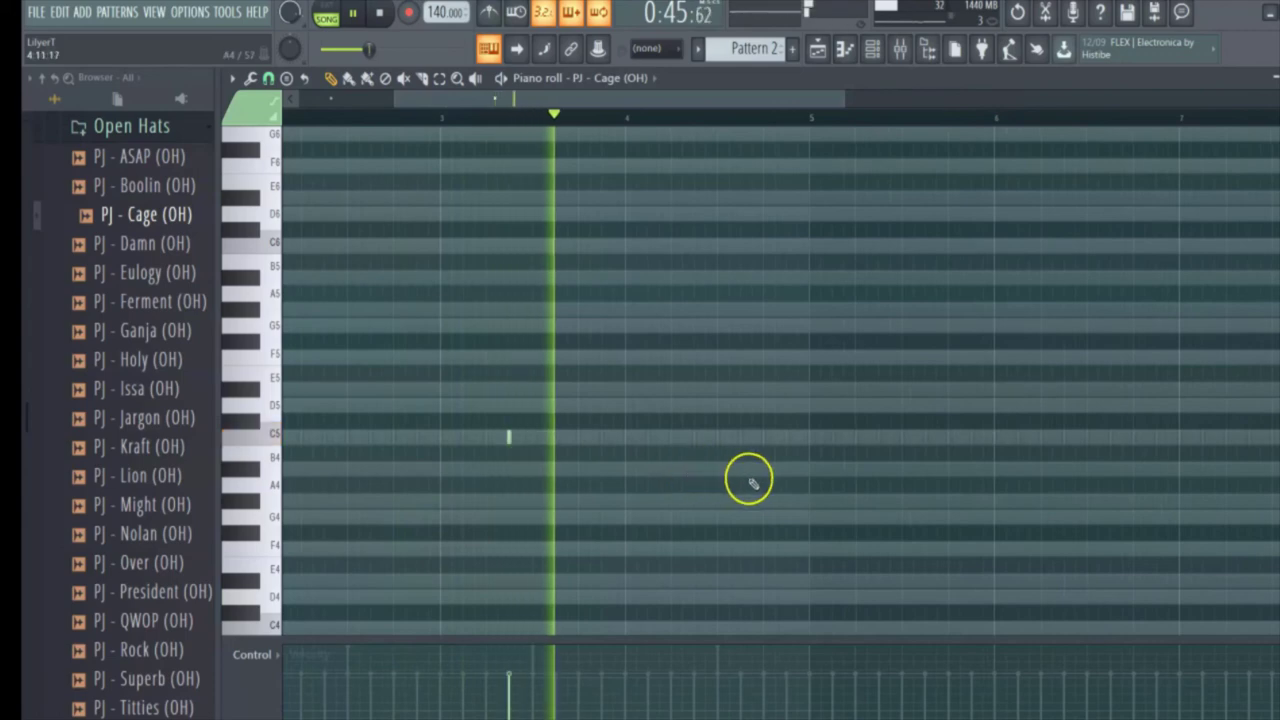
left_click(761, 471)
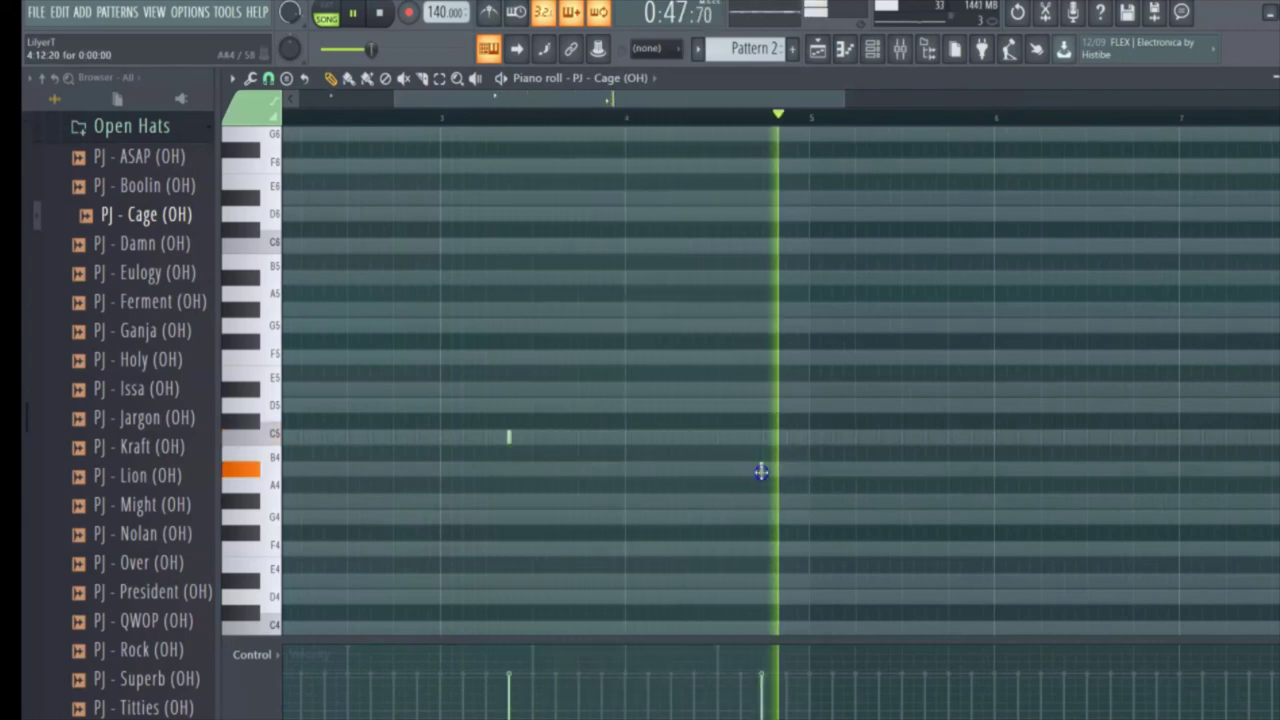
scroll(762, 474, "up", 5)
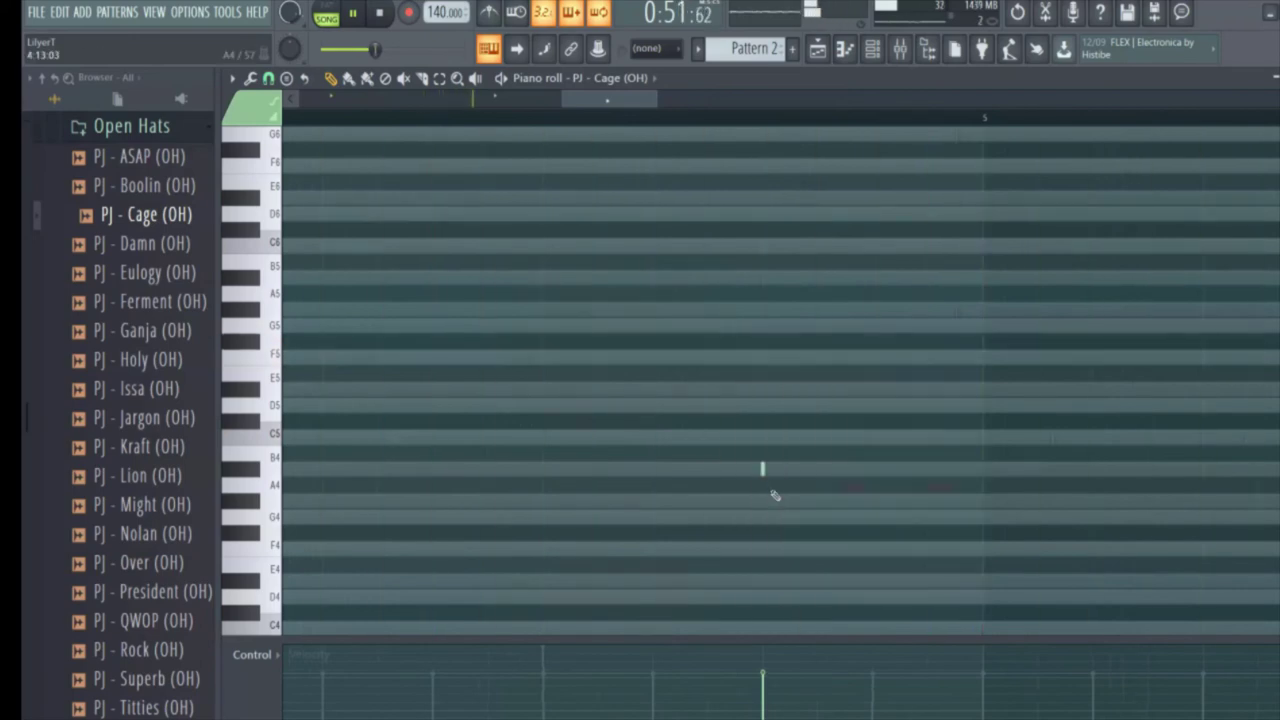
scroll(775, 495, "down", 5)
scroll(755, 531, "down", 2)
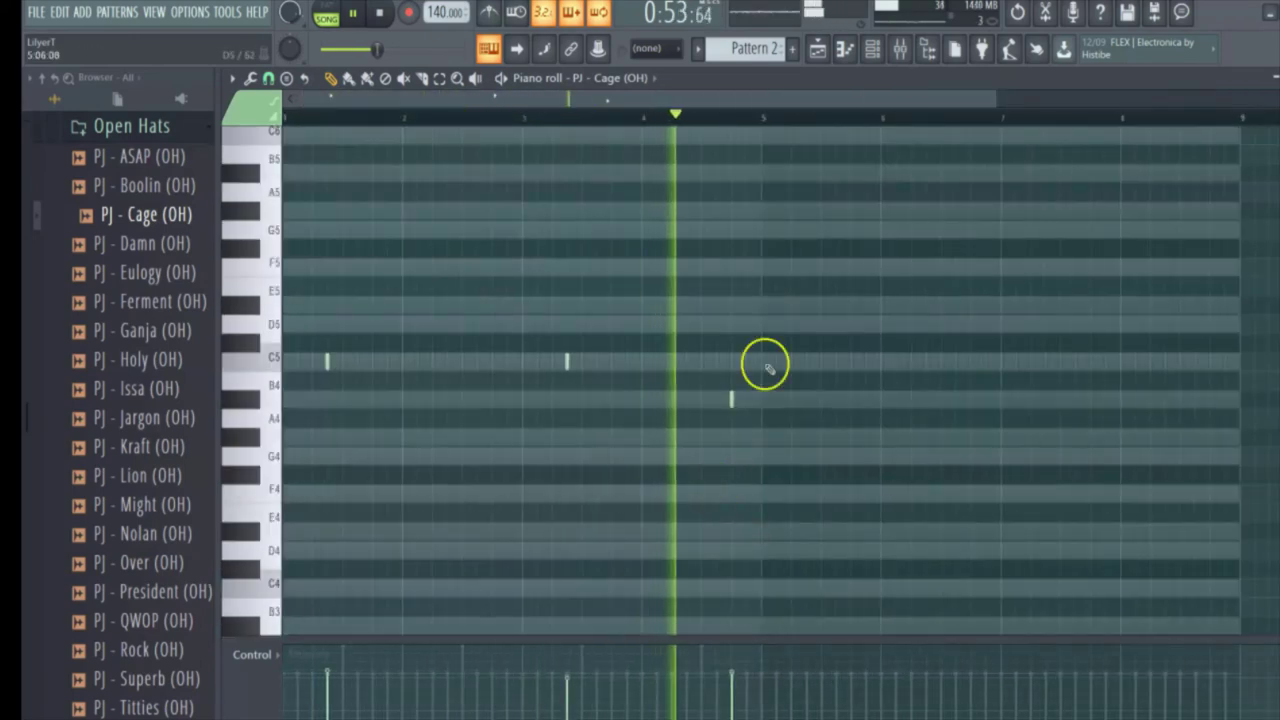
left_click(871, 55)
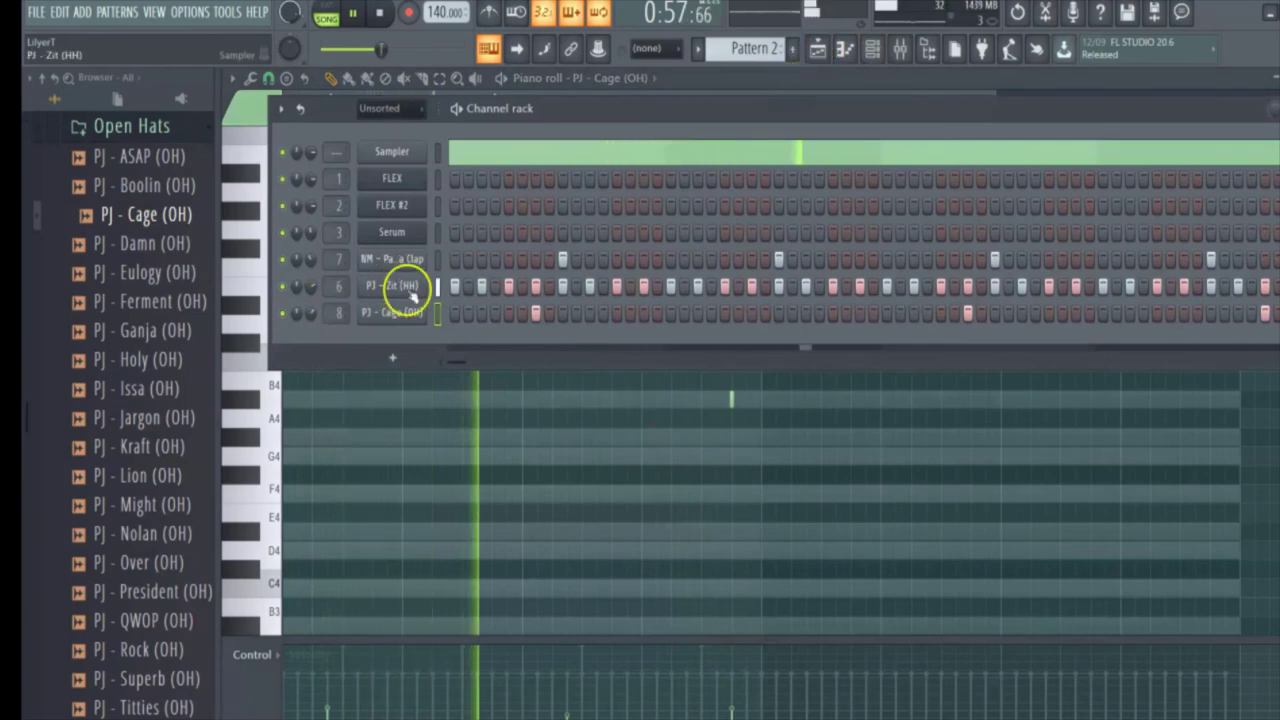
- Play the Zit (HH) hi-hat pattern in the piano roll and drag hi-hat notes down to lower pitches
right_click(409, 286)
left_click(440, 284)
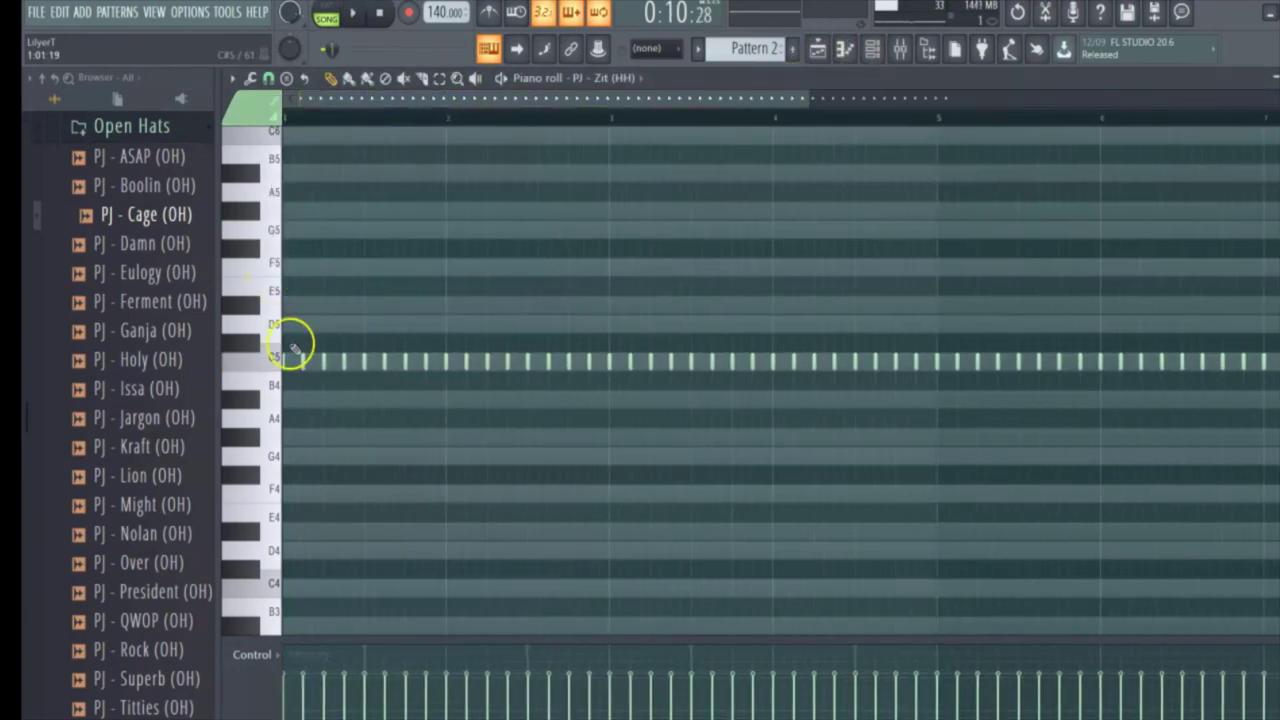
key("space")
scroll(323, 357, "down", 3)
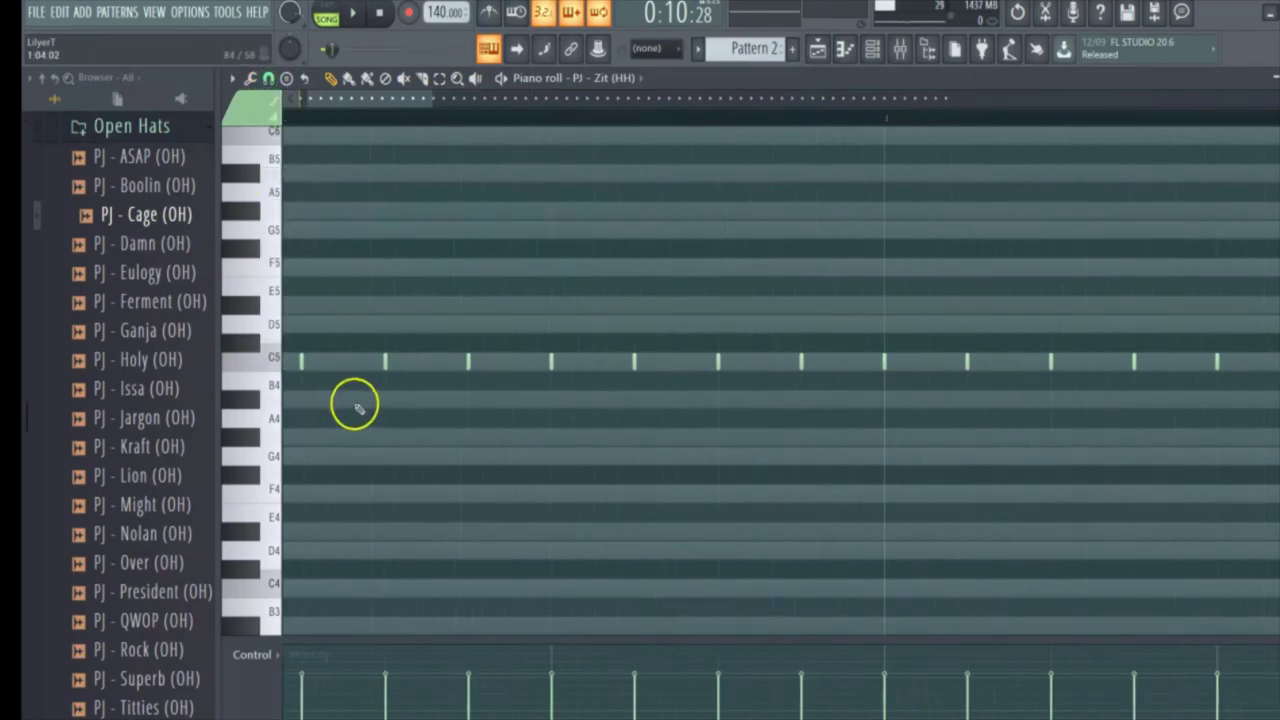
left_click_drag(433, 706, 449, 683)
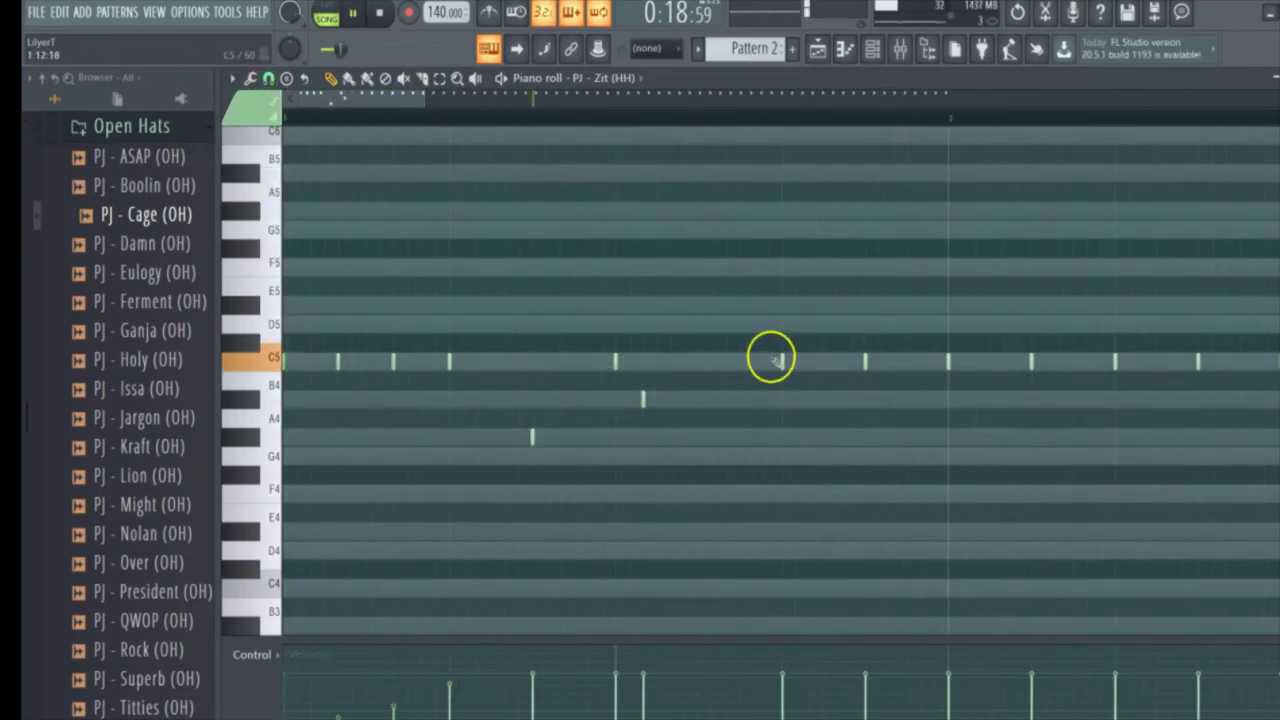
scroll(770, 357, "down", 2)
scroll(709, 366, "up", 3)
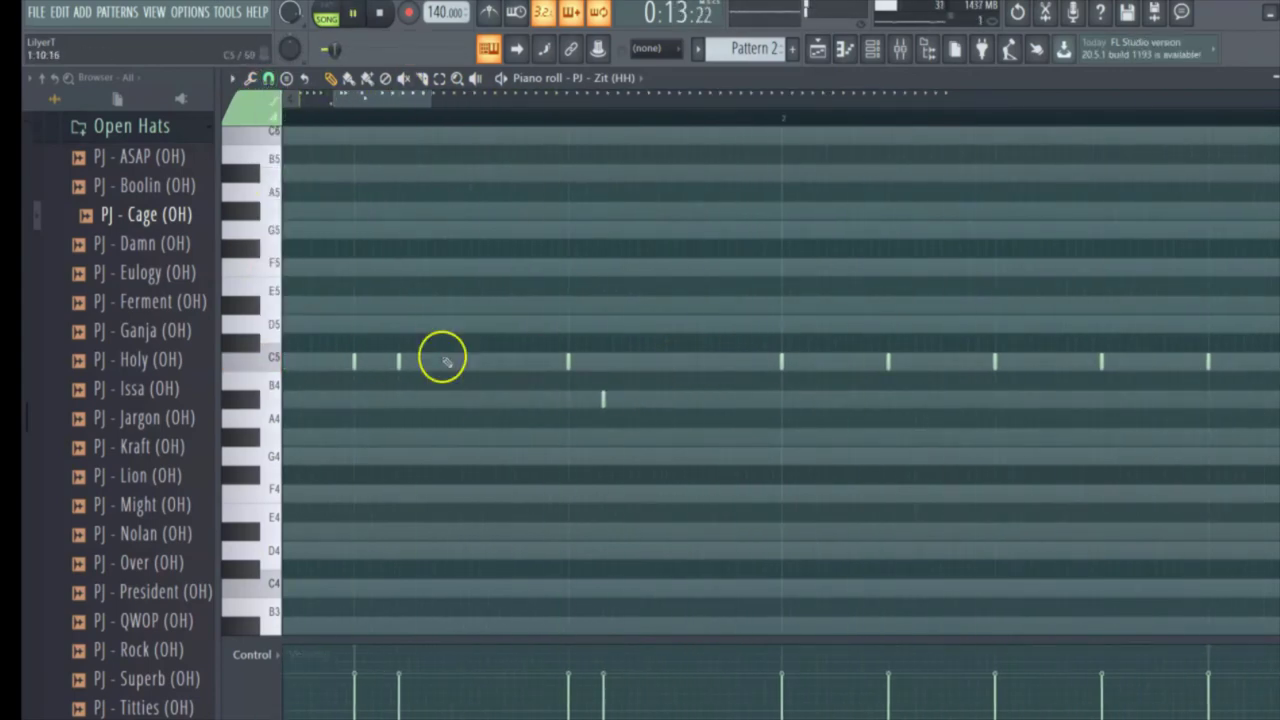
scroll(410, 365, "up", 1)
scroll(811, 366, "down", 2)
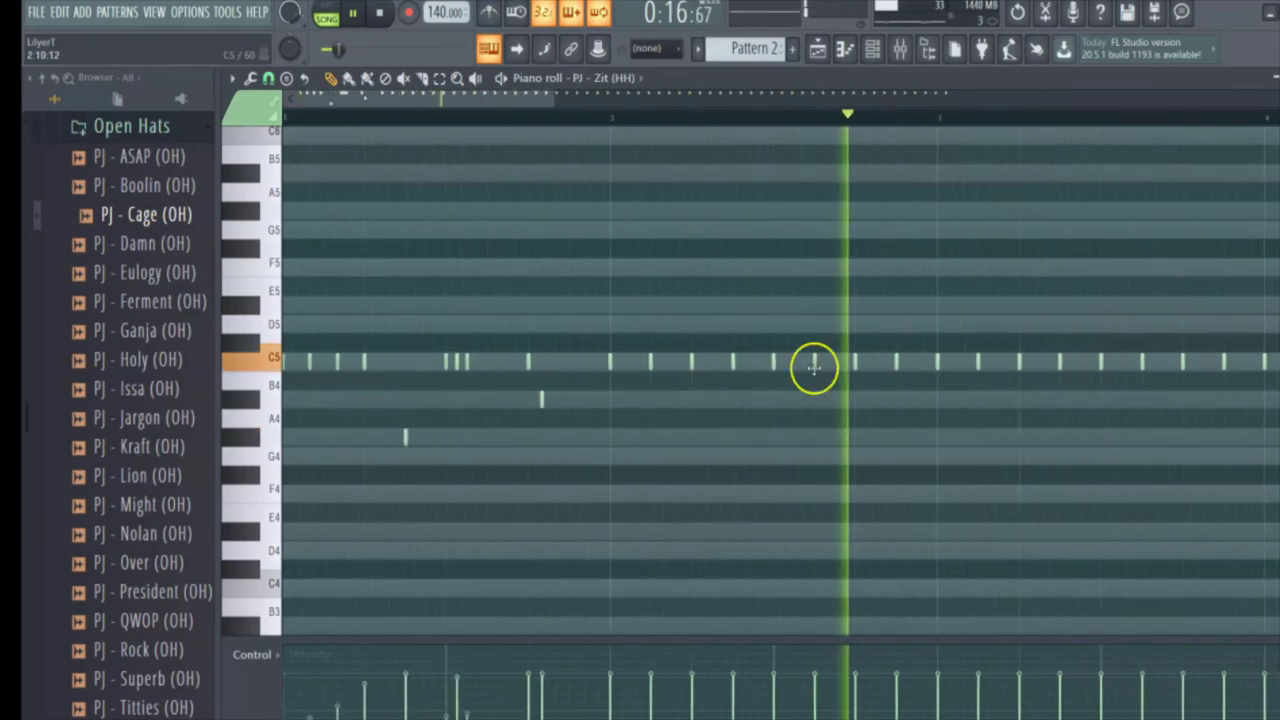
scroll(886, 366, "up", 2)
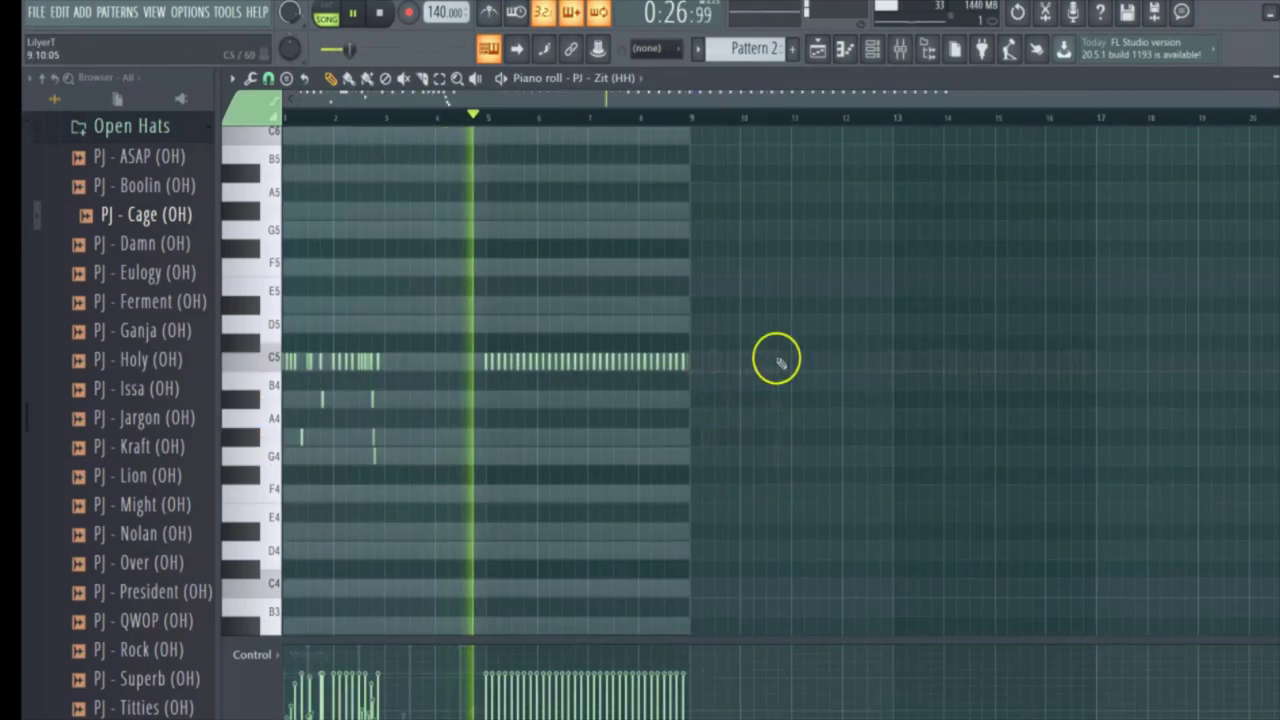
- Add NM - Frosty Kick from the Magma kit's Kicks folder as a new channel
left_click(872, 48)
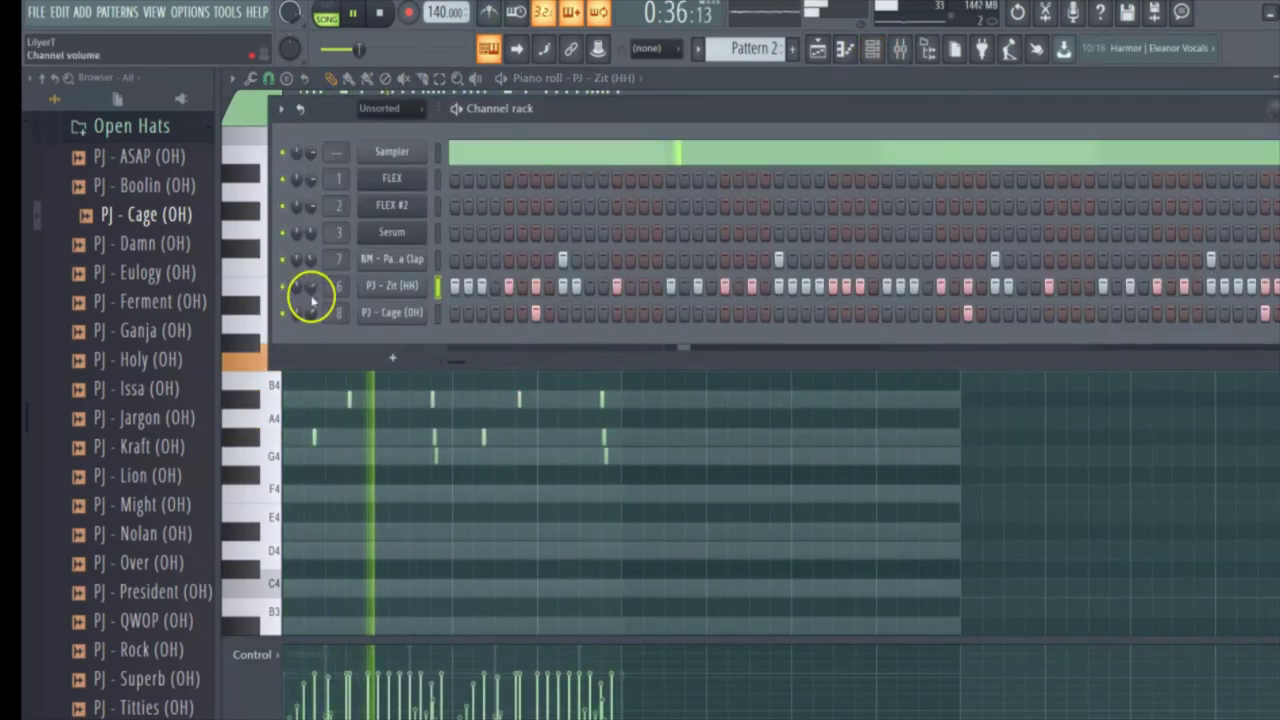
scroll(158, 260, "up", 3)
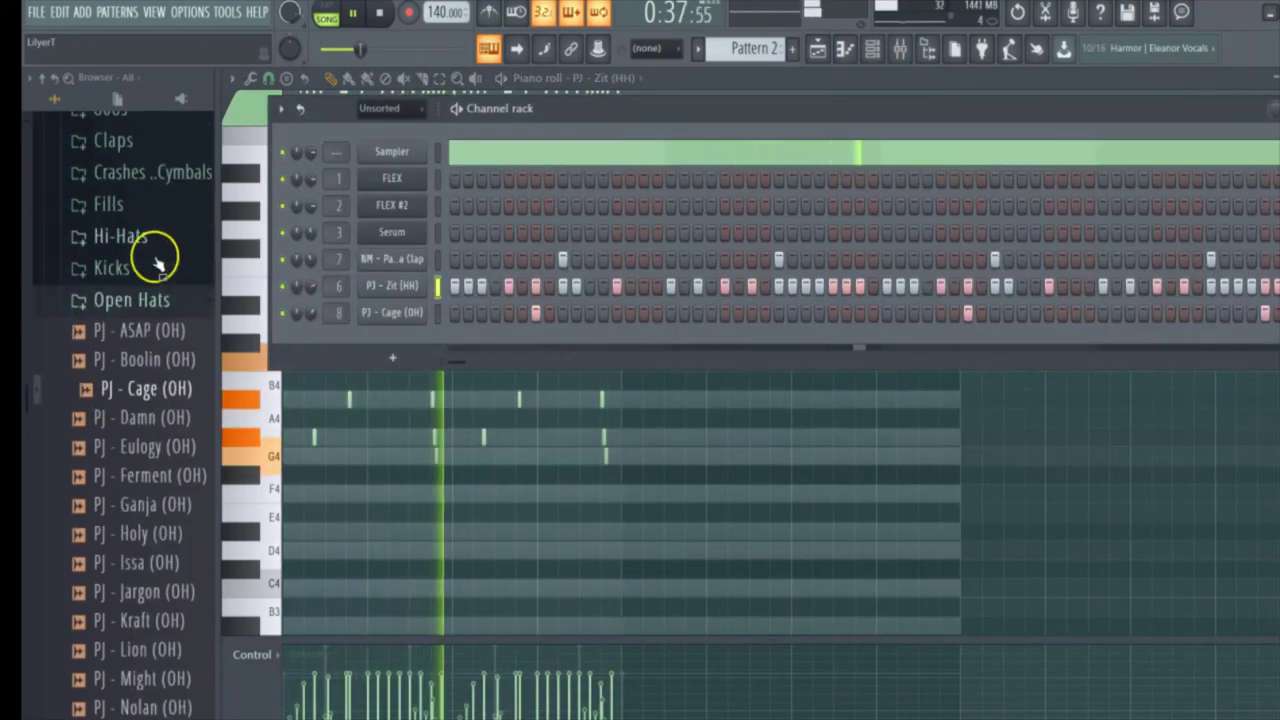
left_click(124, 298)
scroll(118, 293, "up", 2)
scroll(125, 298, "up", 4)
scroll(130, 298, "up", 2)
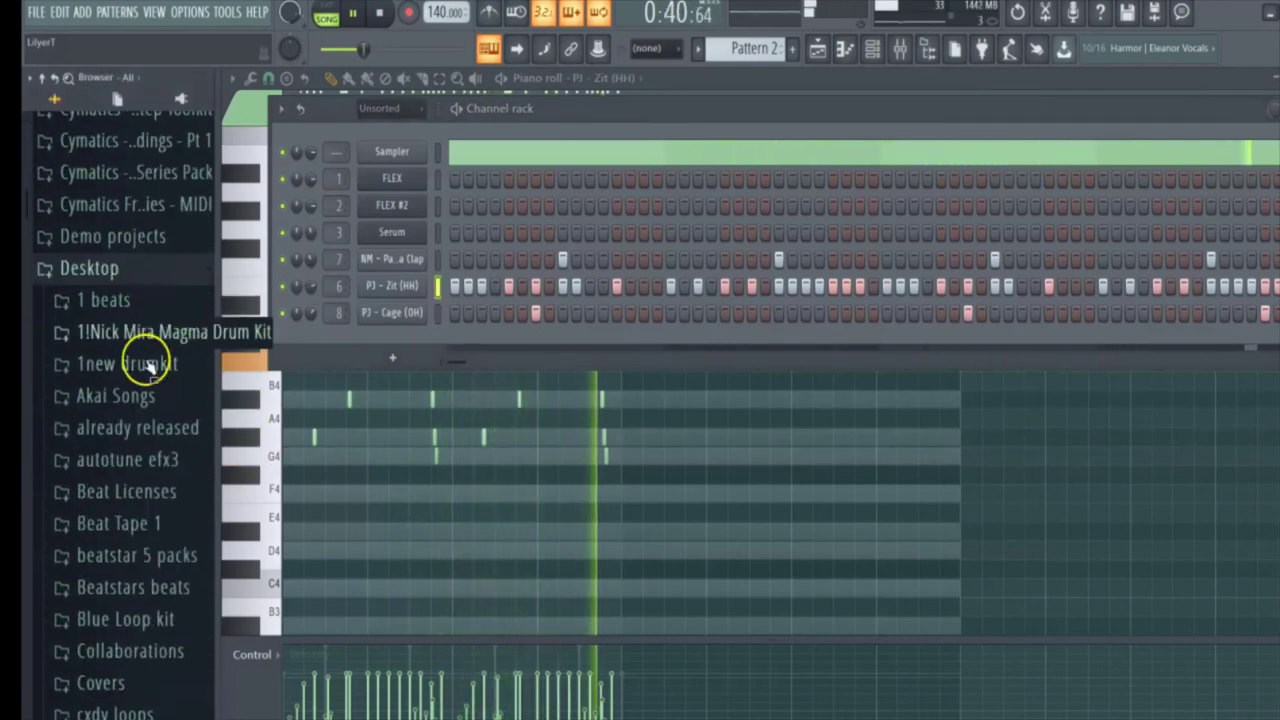
left_click(130, 332)
left_click(110, 489)
scroll(145, 440, "down", 3)
scroll(150, 400, "down", 4)
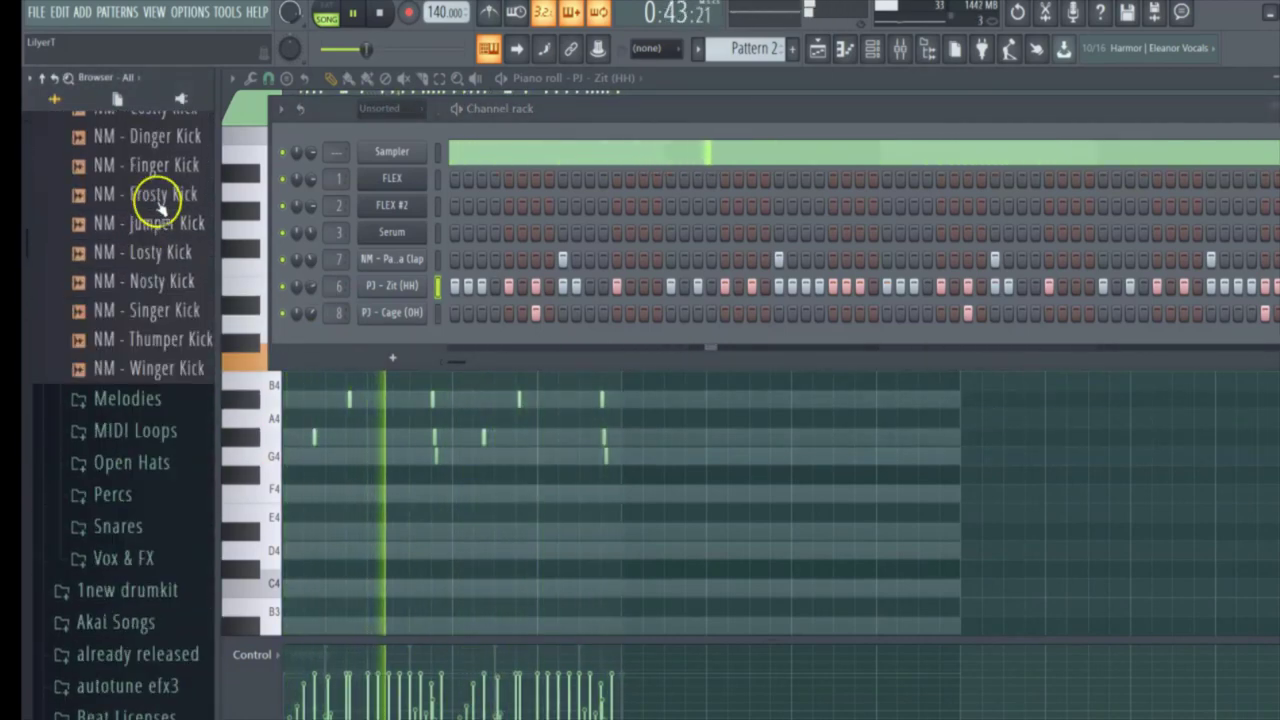
scroll(185, 210, "up", 1)
left_click(168, 240)
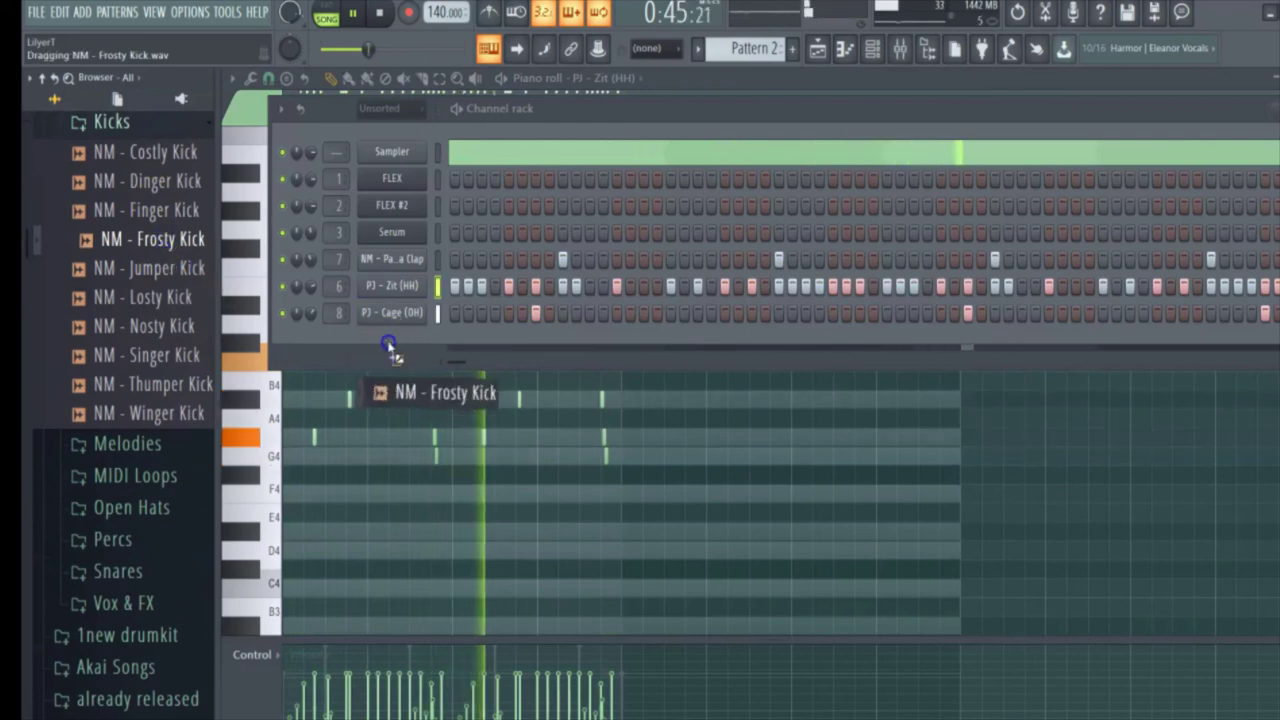
left_click_drag(163, 254, 392, 340)
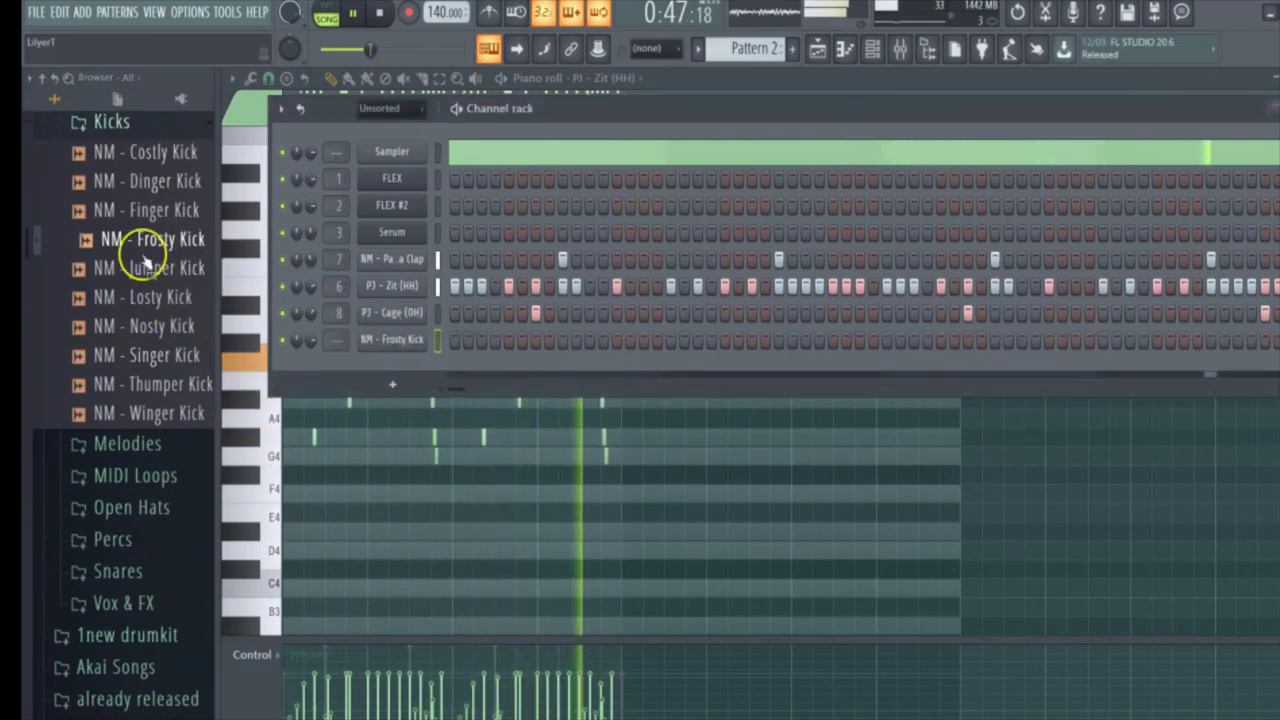
- Add PJ - Apeshit C (808) from the kit's 808s folder as a new channel
scroll(143, 243, "up", 4)
left_click(140, 312)
scroll(140, 312, "down", 2)
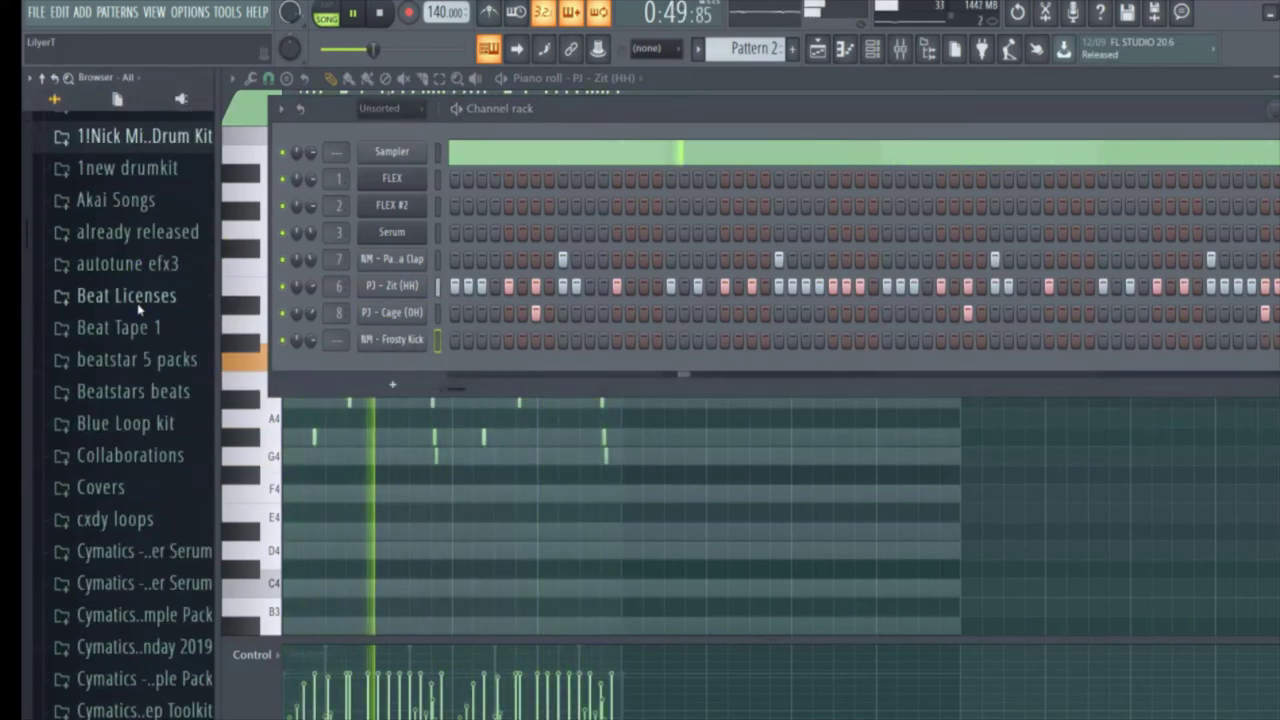
scroll(140, 400, "down", 2)
scroll(140, 400, "up", 2)
scroll(133, 390, "down", 5)
scroll(130, 430, "down", 4)
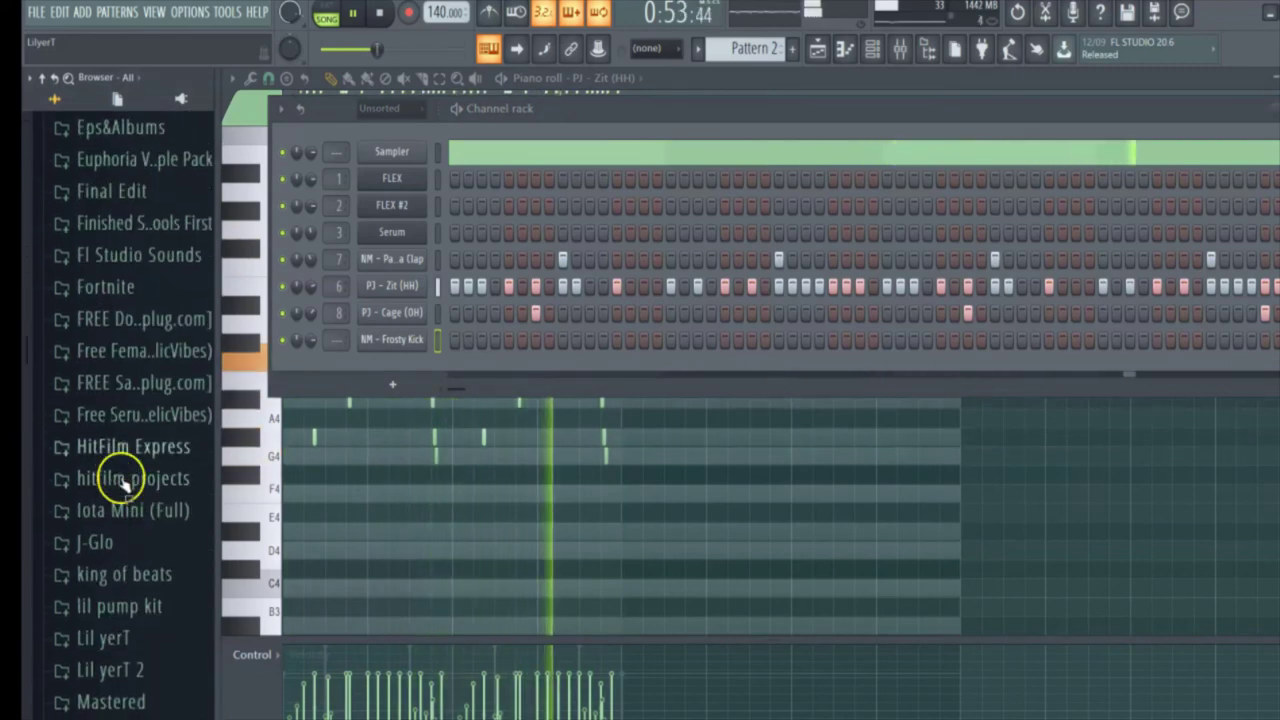
scroll(129, 560, "down", 3)
left_click(130, 651)
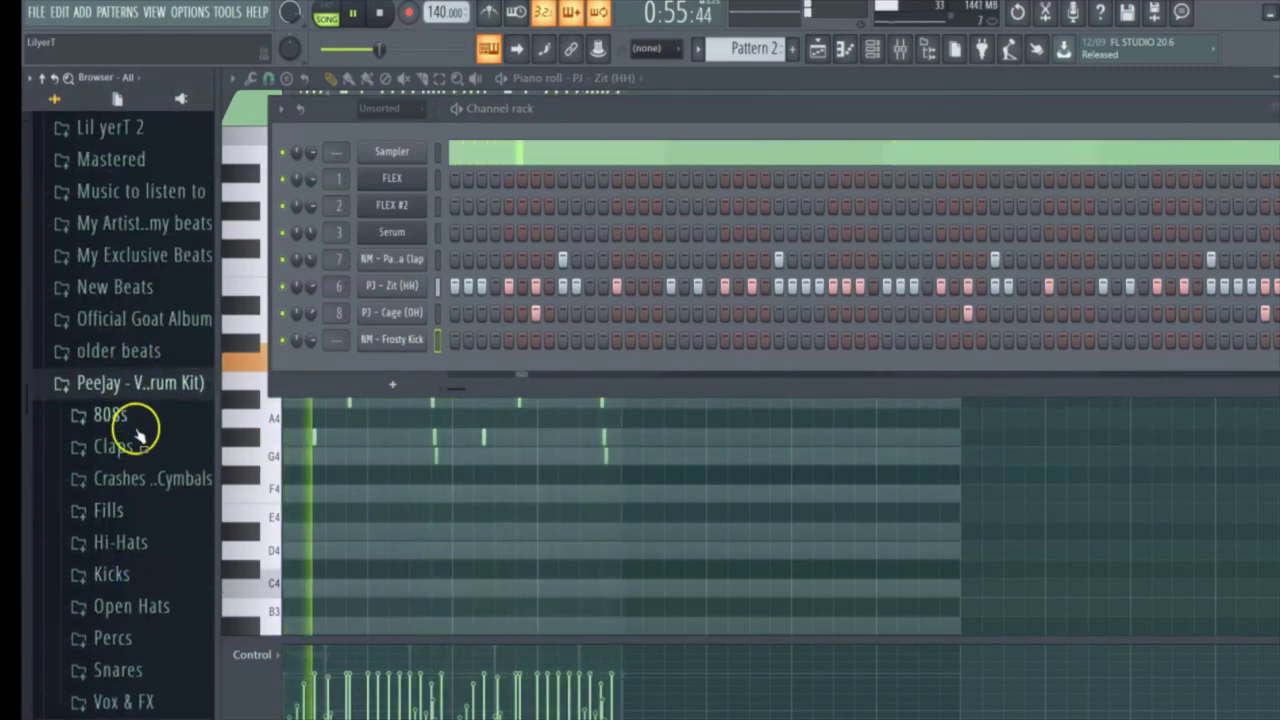
left_click(110, 415)
left_click_drag(155, 157, 370, 400)
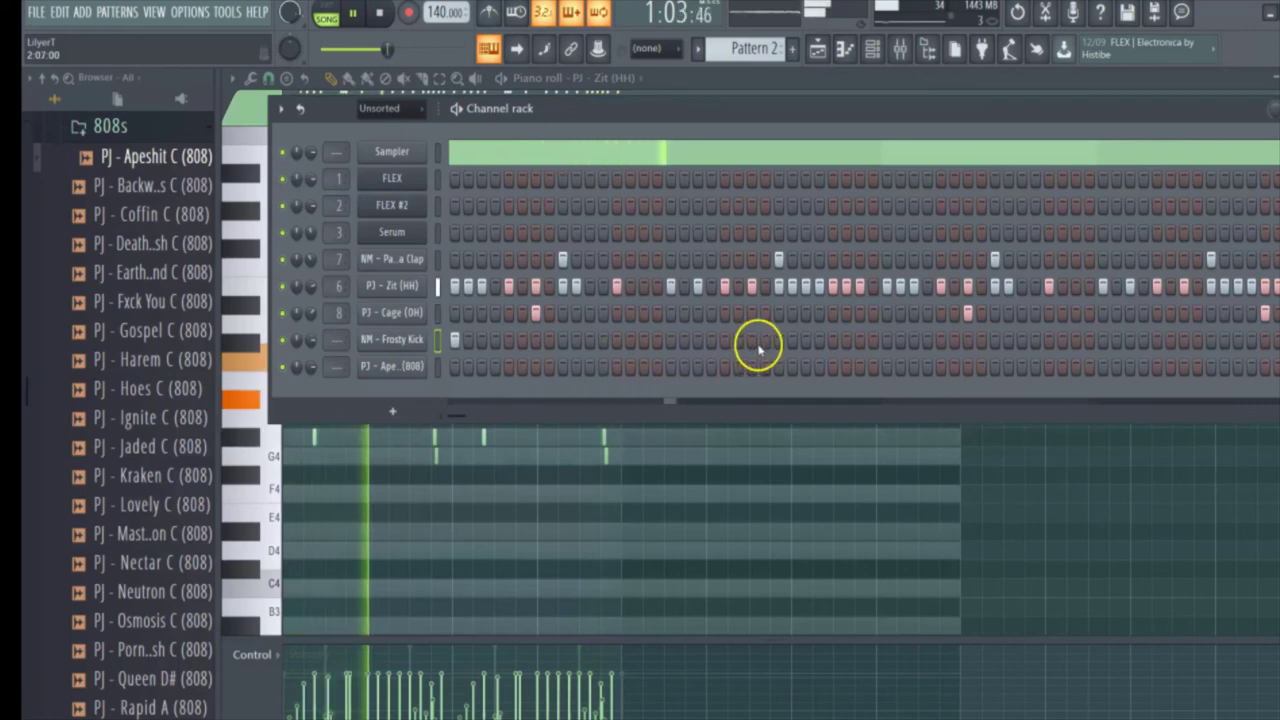
- Add another Frosty Kick step and set the 808 channel to cut itself
left_click(847, 341)
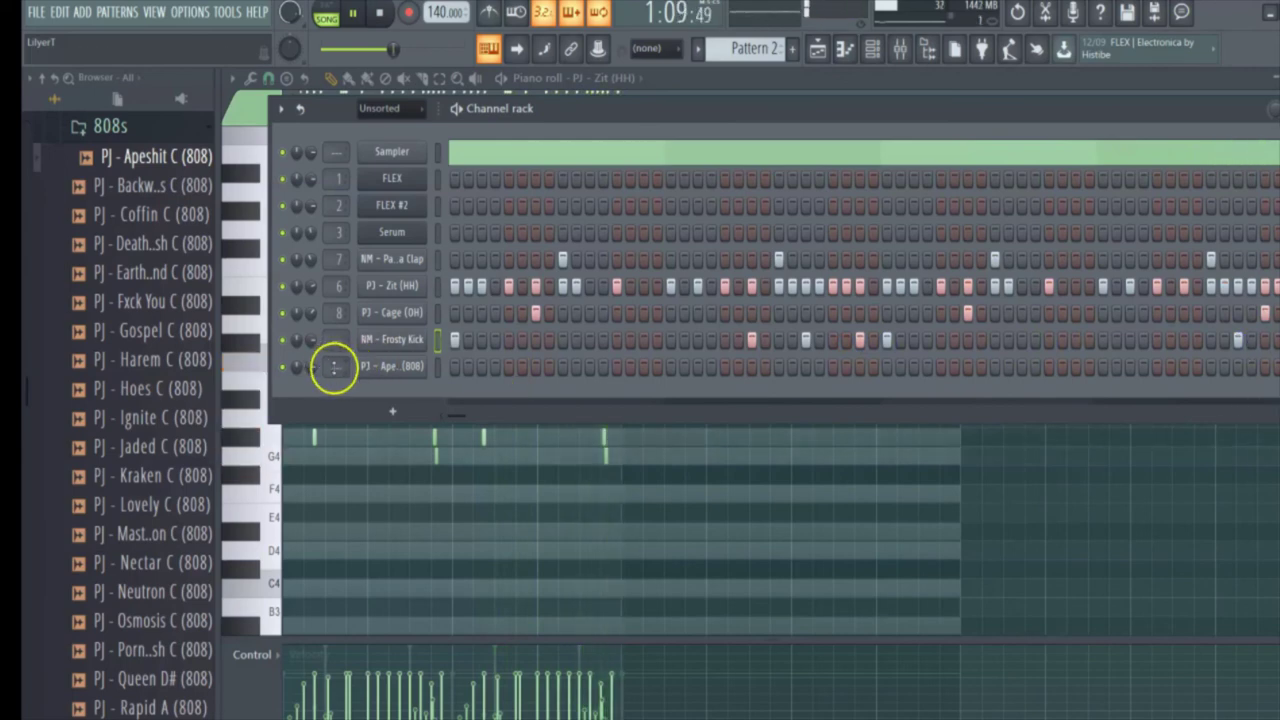
right_click(432, 366)
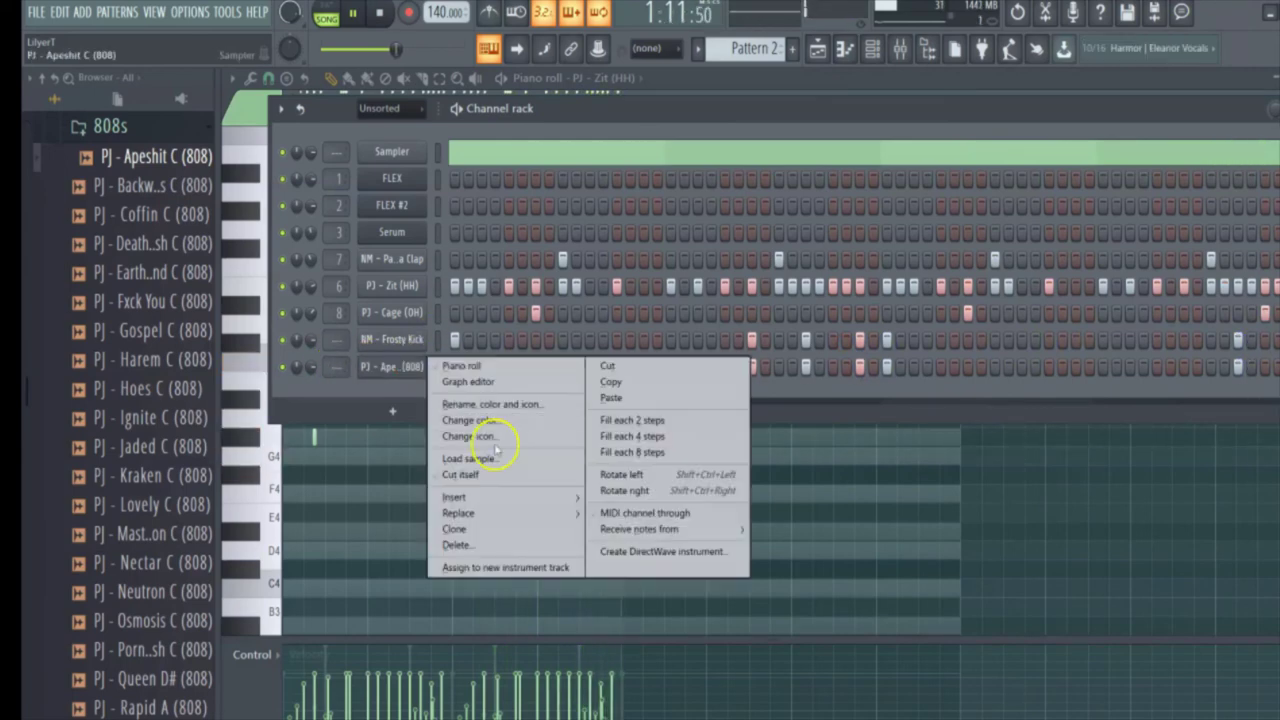
left_click(490, 476)
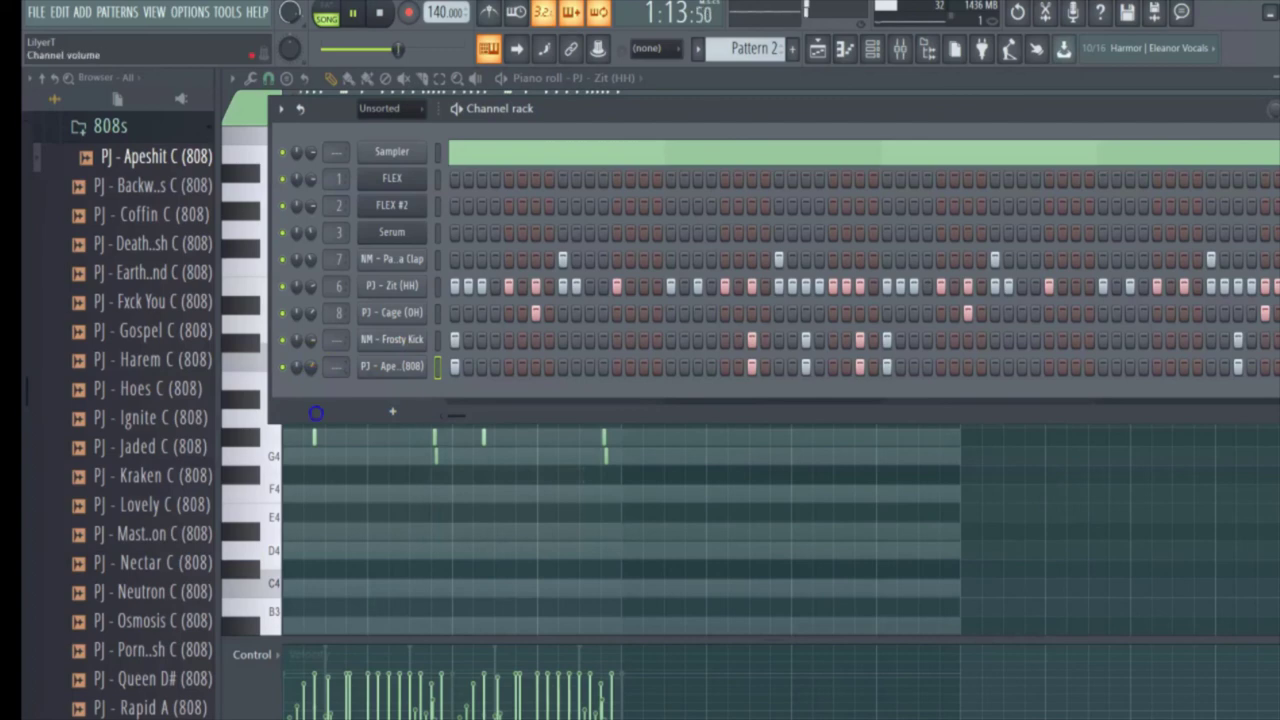
- Lower all 808 step velocities to 75% and view the 808 notes in the piano roll
right_click(428, 368)
left_click(440, 381)
left_click_drag(490, 393, 487, 433)
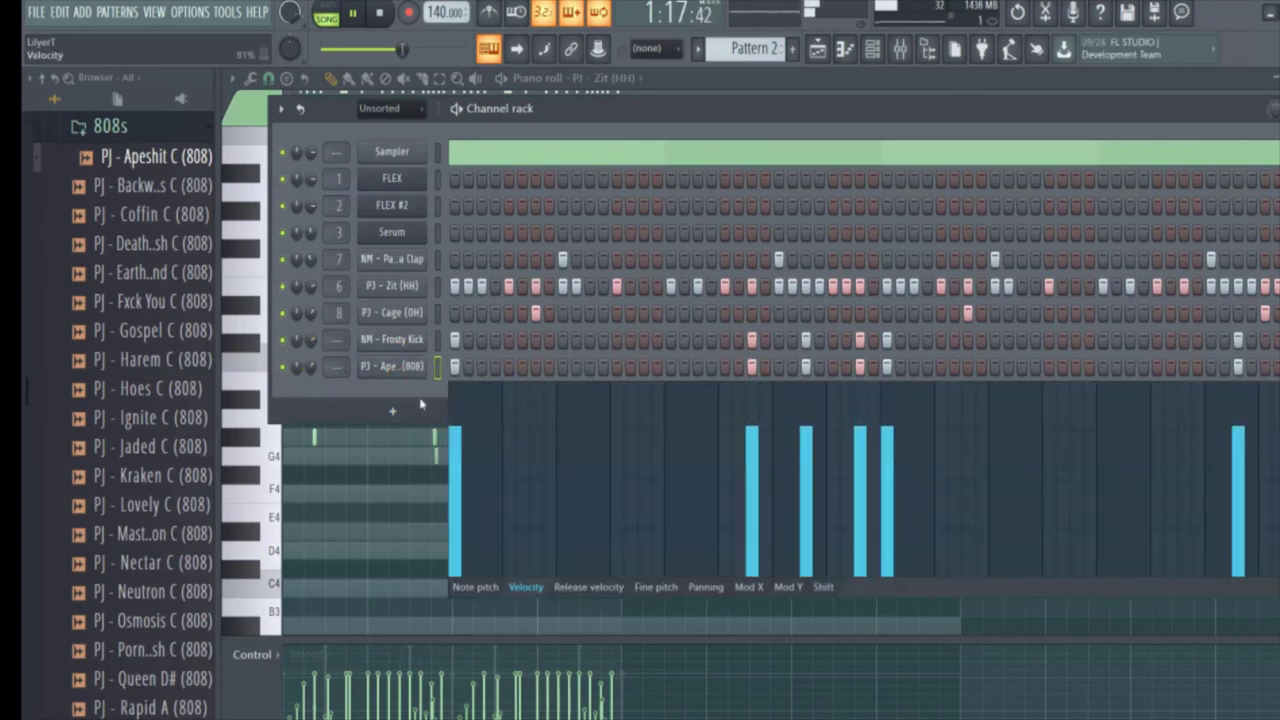
right_click(430, 360)
left_click(476, 365)
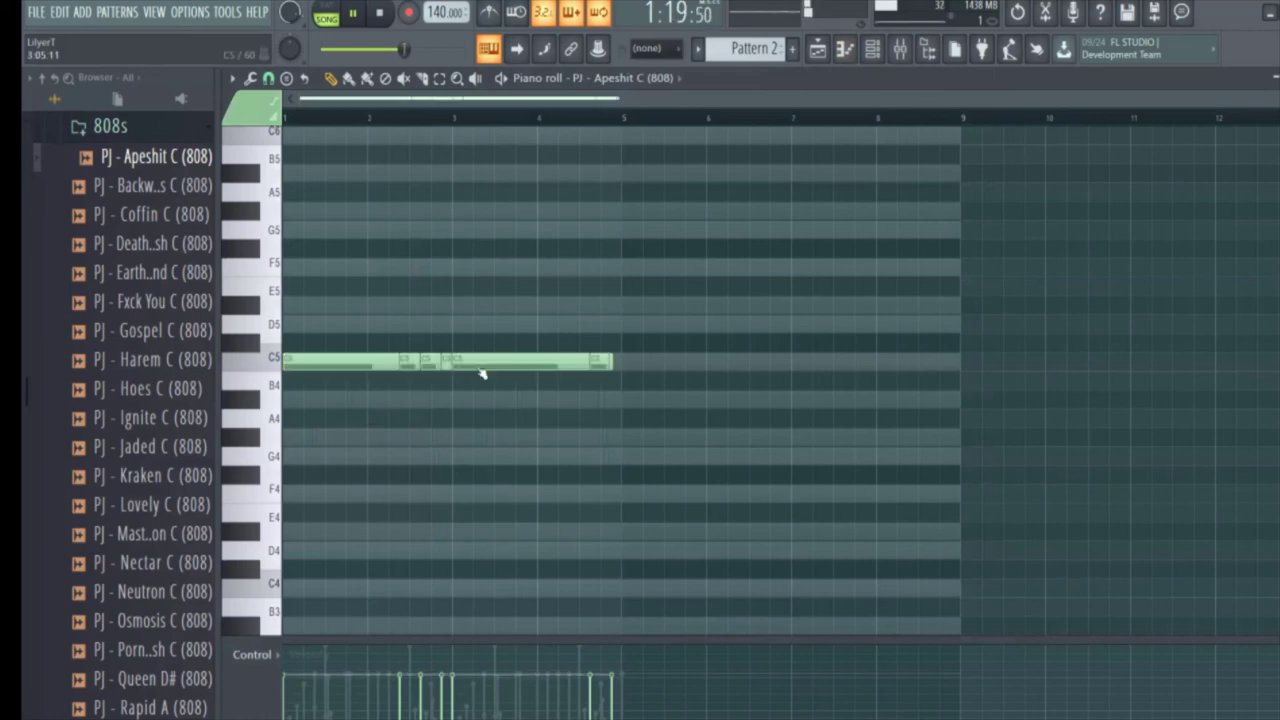
- Raise two short 808 notes to D# for glides
key("ctrl+z")
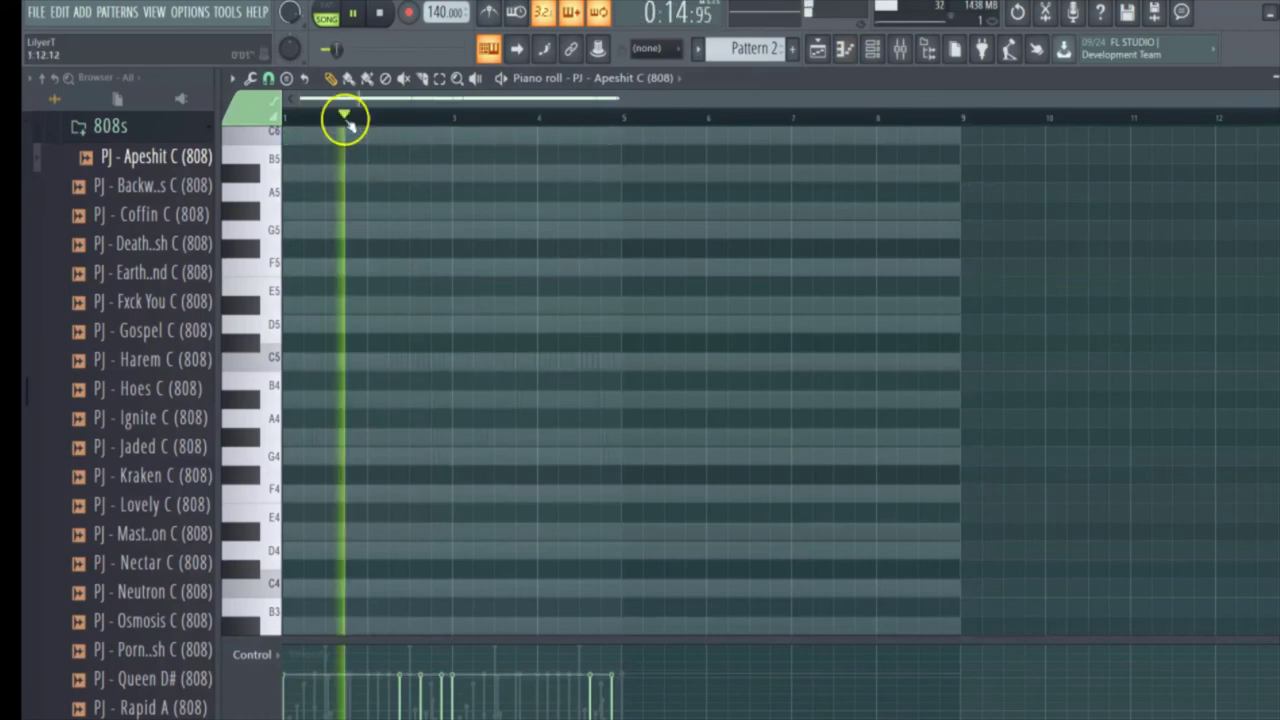
scroll(415, 228, "up", 5)
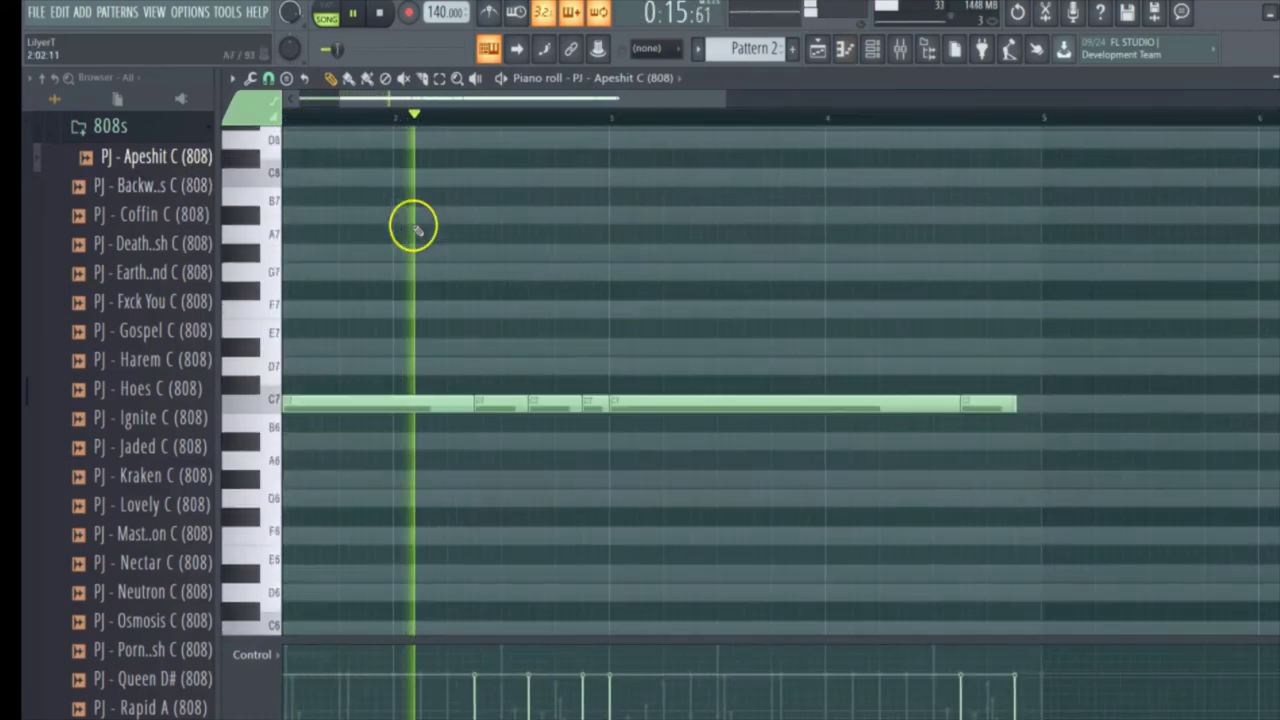
left_click(700, 414)
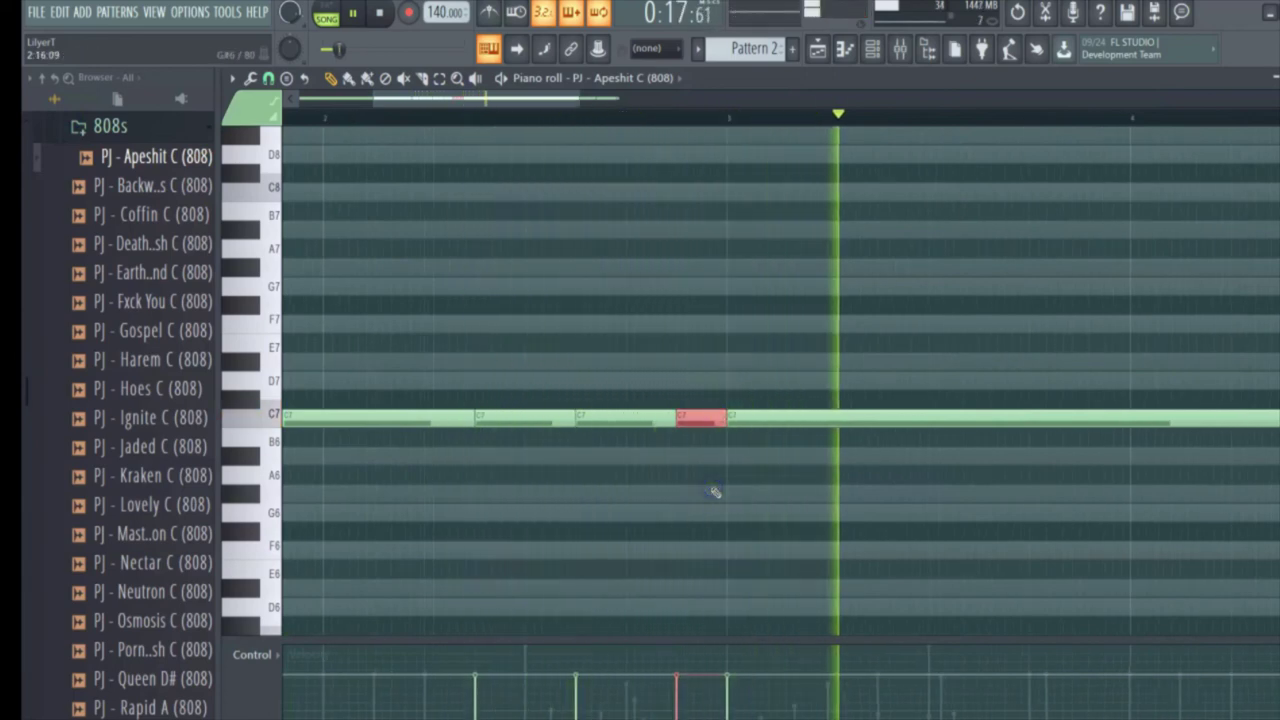
key("shift+Up")
key("shift+Up")
key("shift+Up")
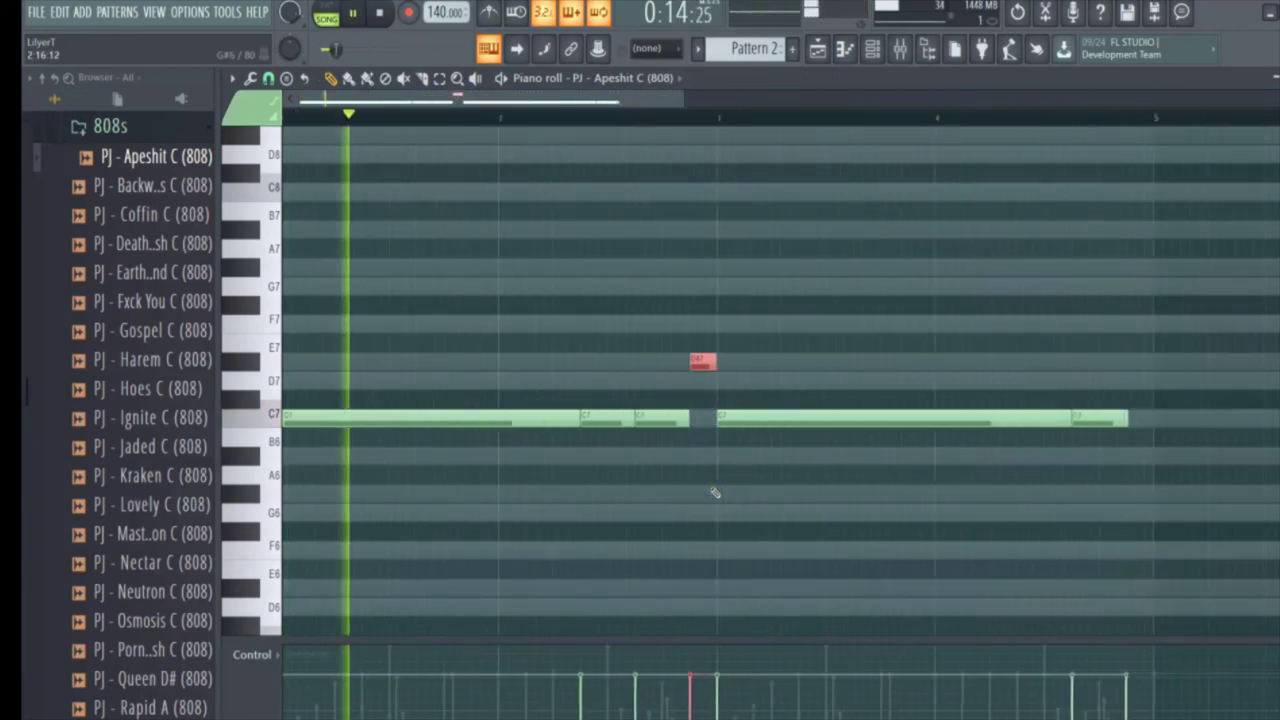
left_click(605, 418)
key("shift+Up")
key("shift+Up")
key("shift+Up")
key("shift+Up")
key("shift+Up")
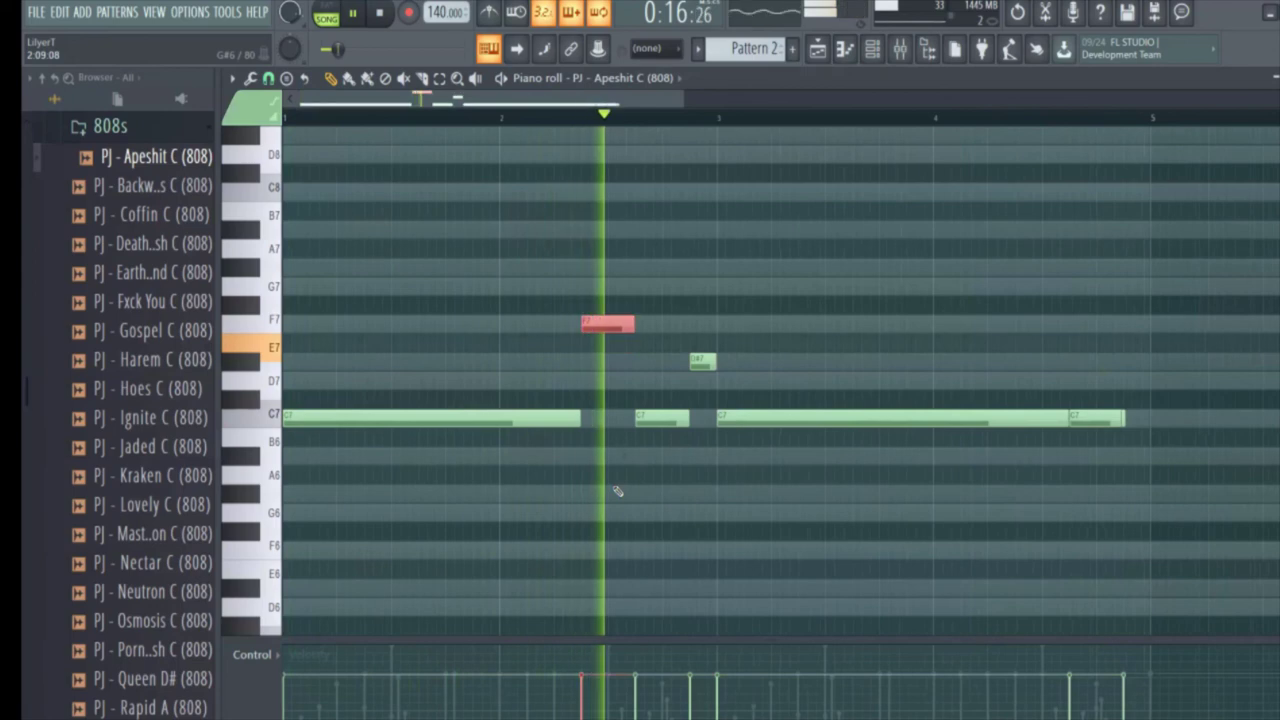
key("shift+Down")
key("shift+Down")
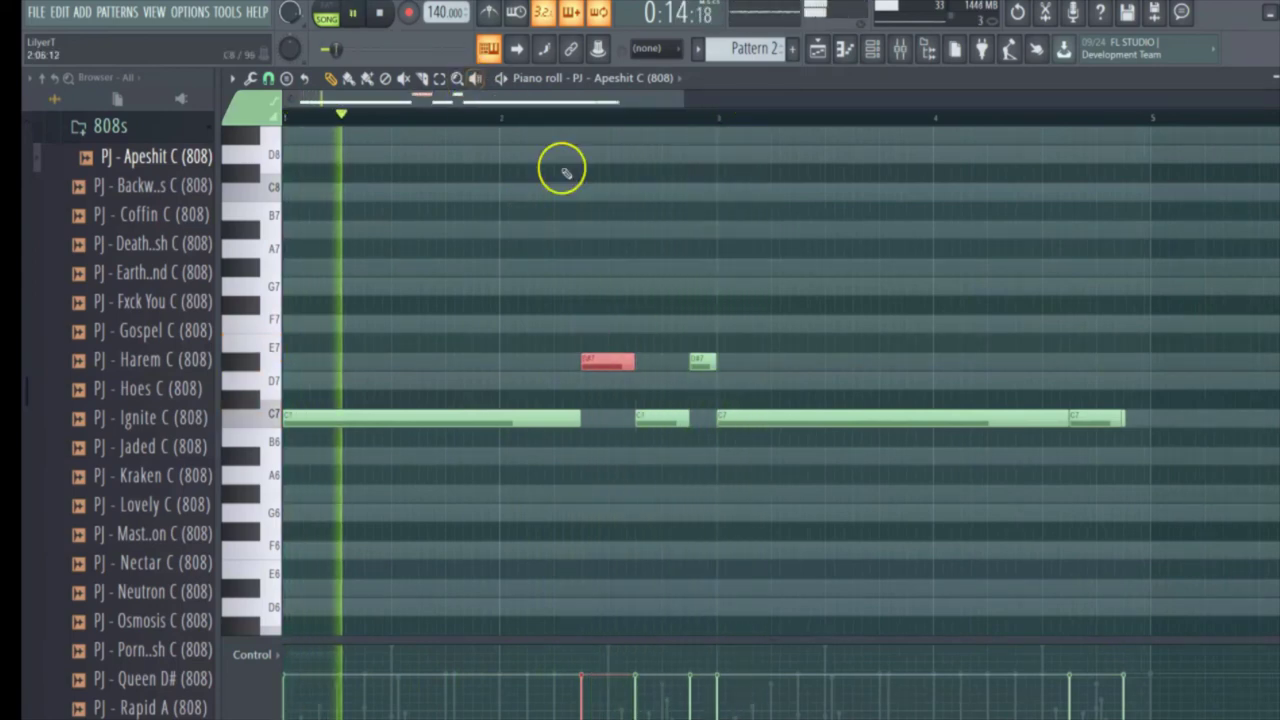
- Raise the bar-5 808 note to G, stop playback, and shift all notes to C5
scroll(669, 346, "up", 2, "ctrl")
scroll(609, 371, "up", 2, "ctrl")
scroll(609, 375, "up", 1, "ctrl")
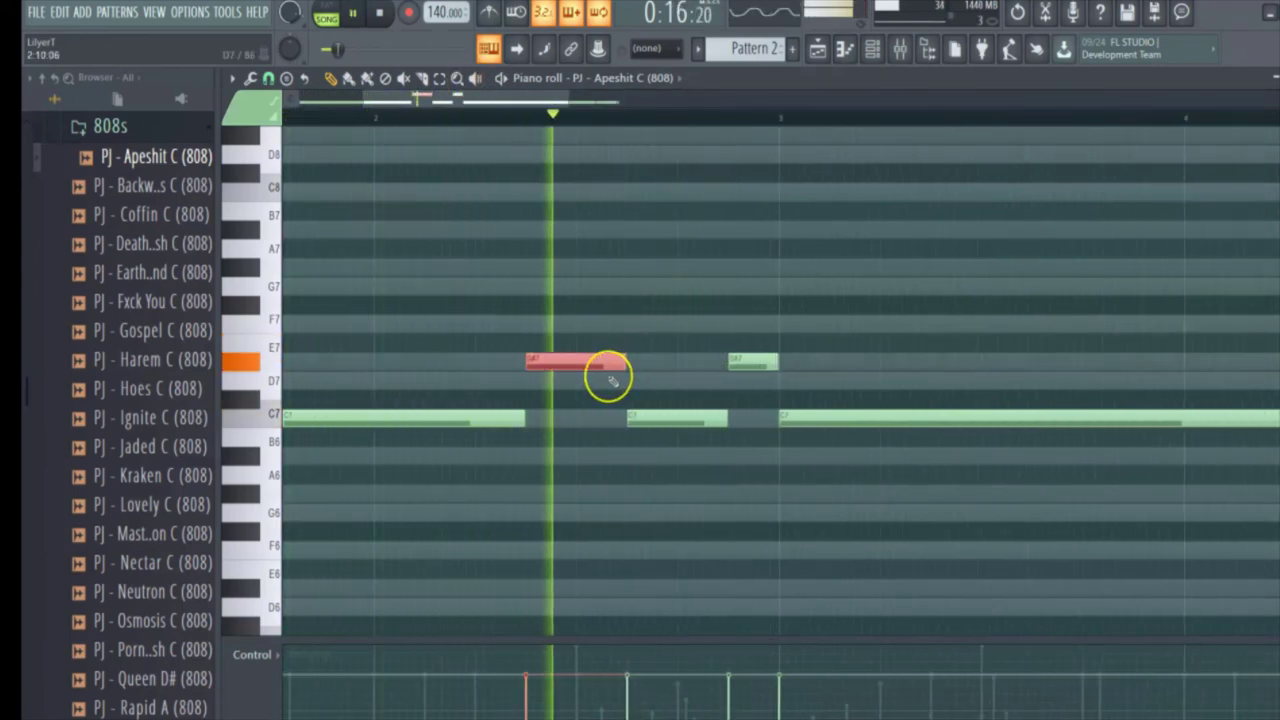
scroll(606, 377, "down", 3, "ctrl")
scroll(750, 420, "down", 2, "ctrl")
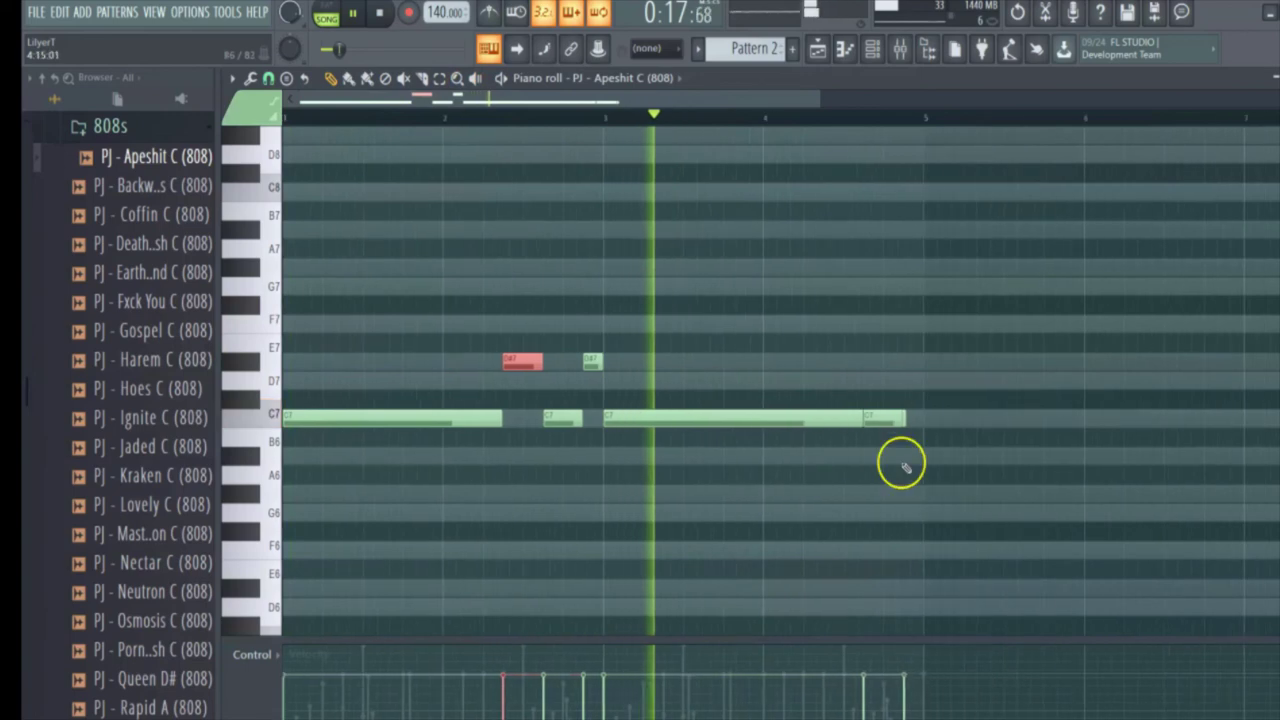
left_click(873, 401)
key("shift+Up")
key("shift+Up")
key("shift+Up")
key("shift+Up")
key("shift+Up")
key("shift+Up")
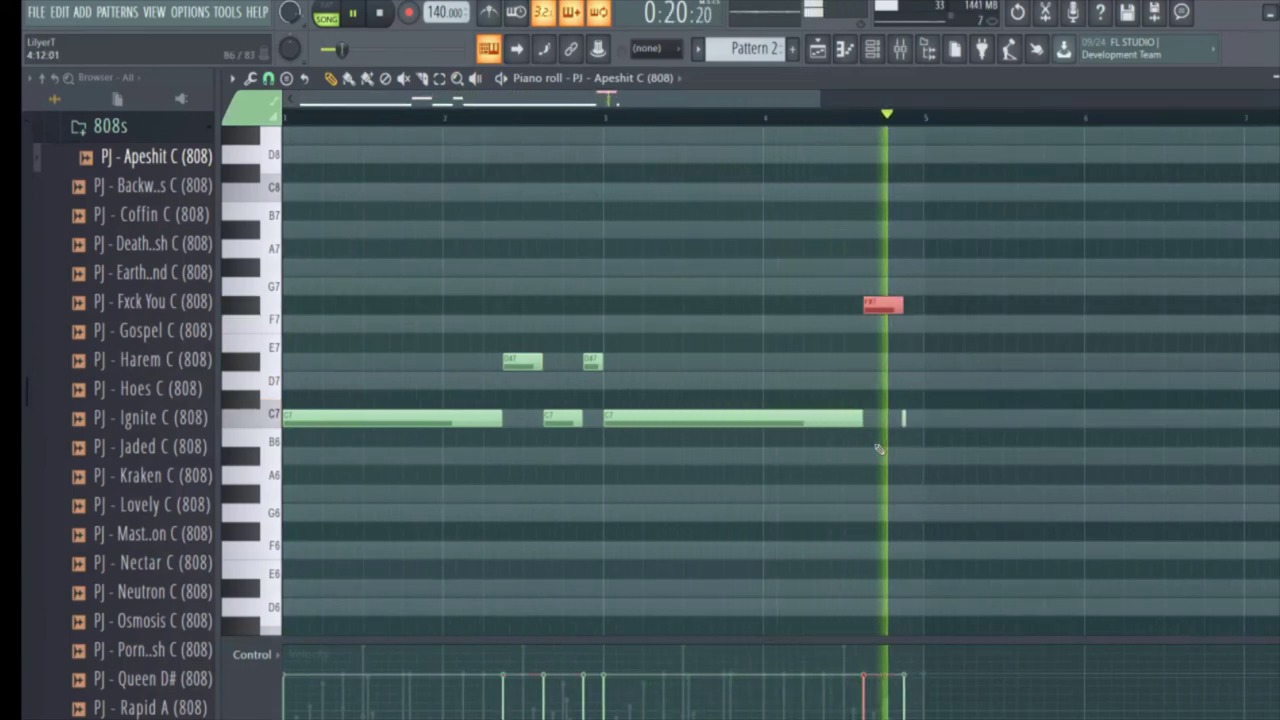
key("shift+Up")
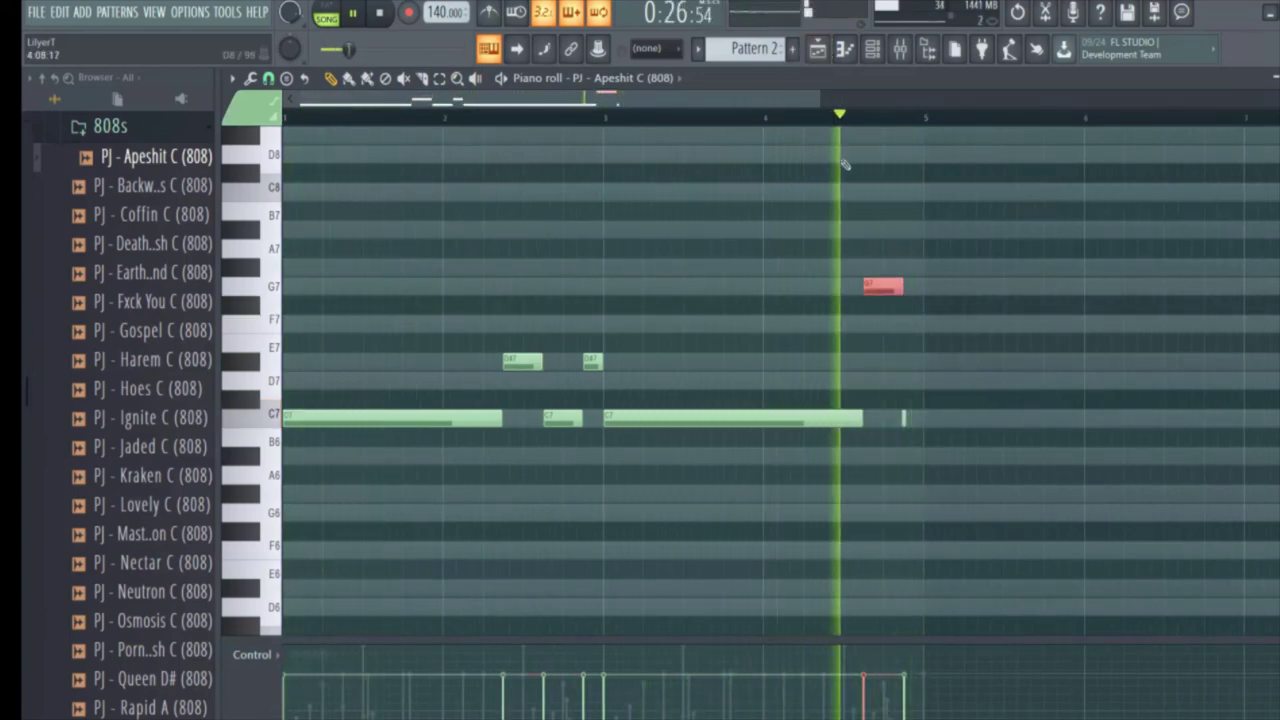
scroll(994, 411, "up", 3, "ctrl")
key("space")
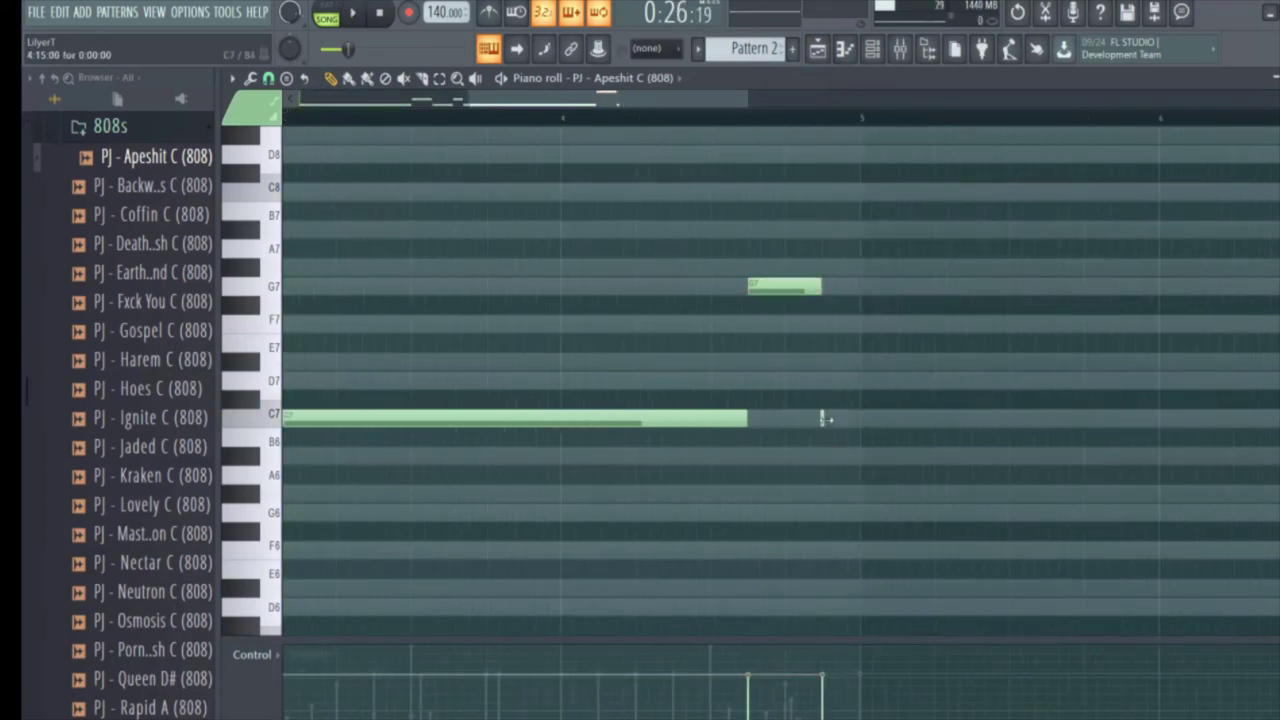
key("ctrl+a")
key("Delete")
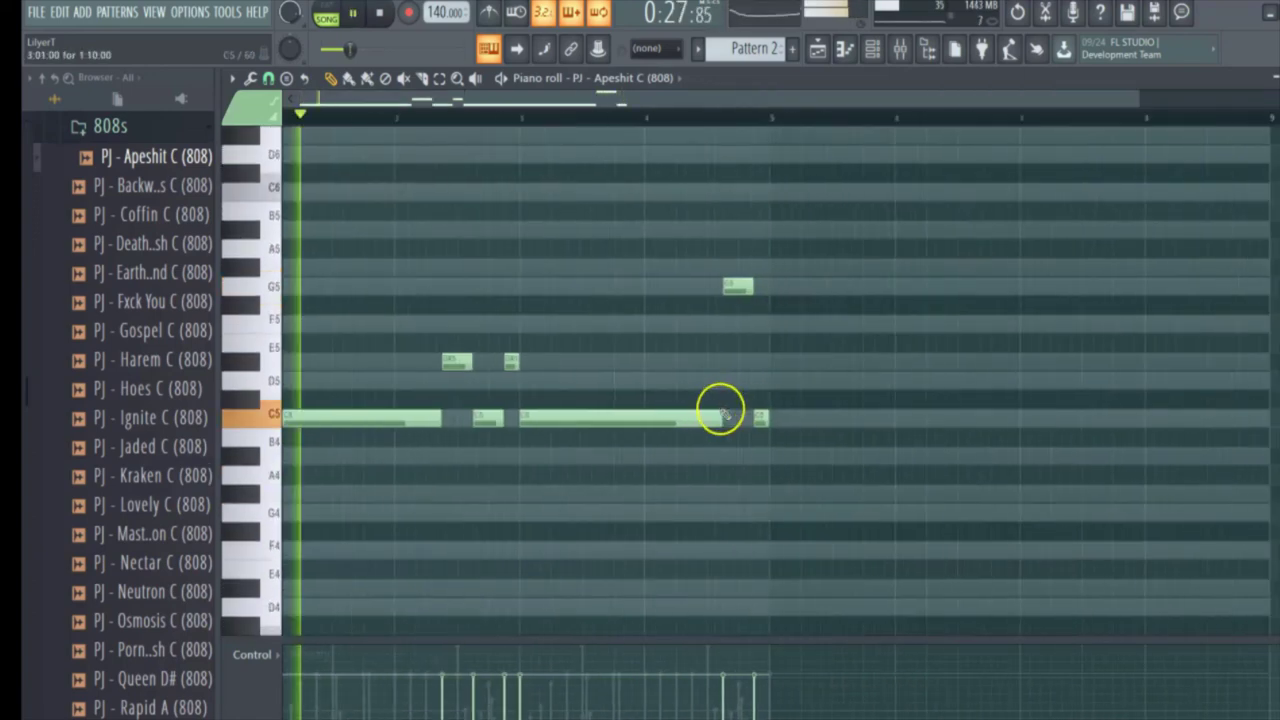
- Bring the Playlist with Pattern 1 and Pattern 2 clips to the front
left_click(816, 52)
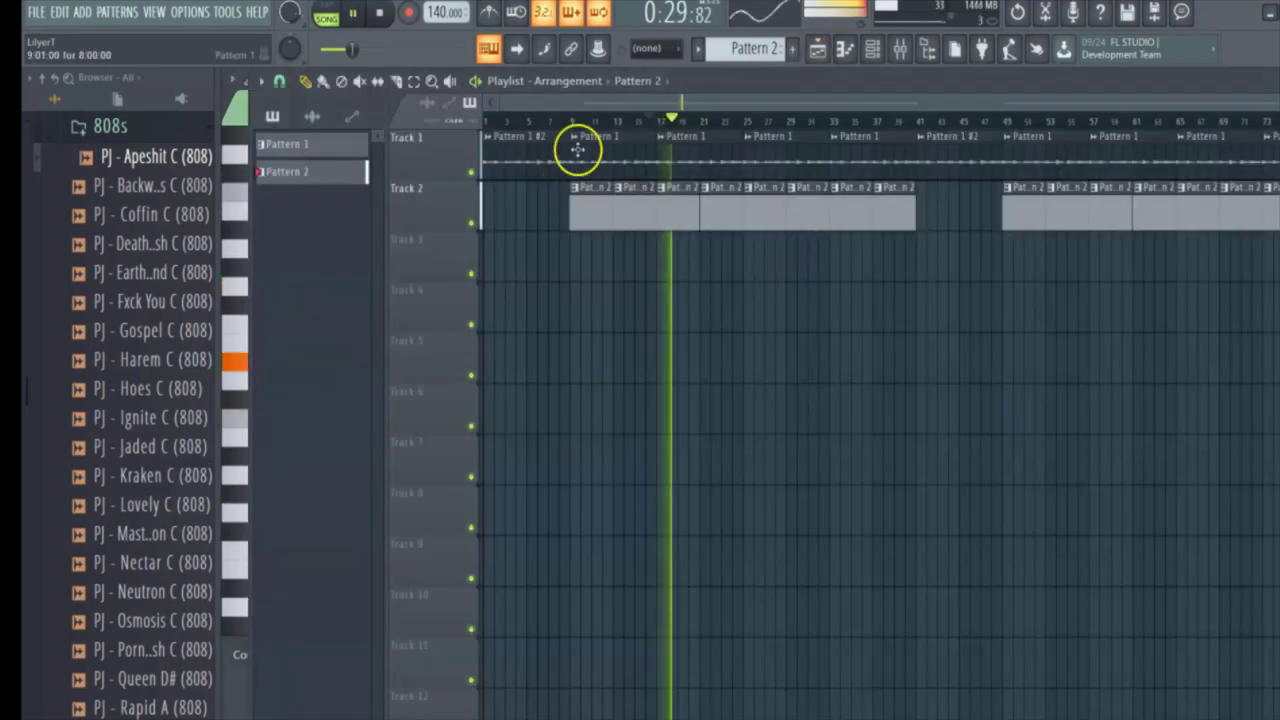